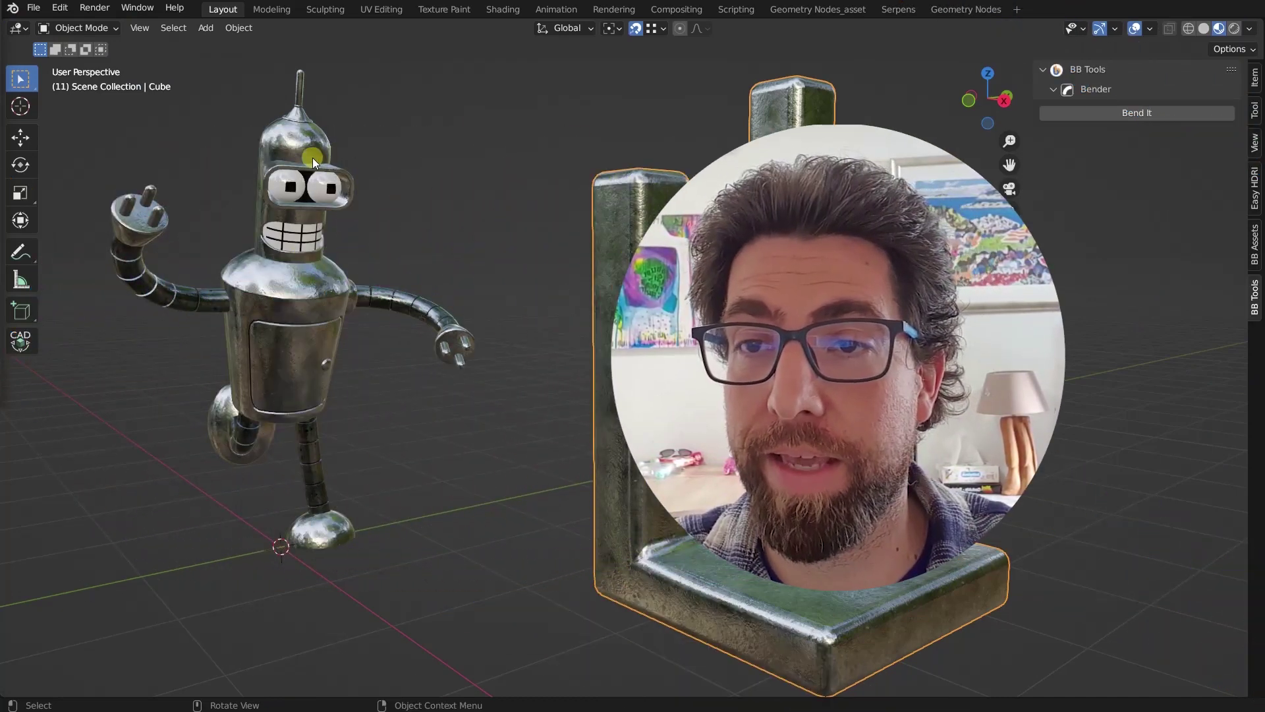
Reload the Bender add-on in Preferences by disabling and re-enabling it
mouse_move(313, 160)
middle_down()
mouse_move(330, 159)
mouse_move(299, 158)
middle_up()
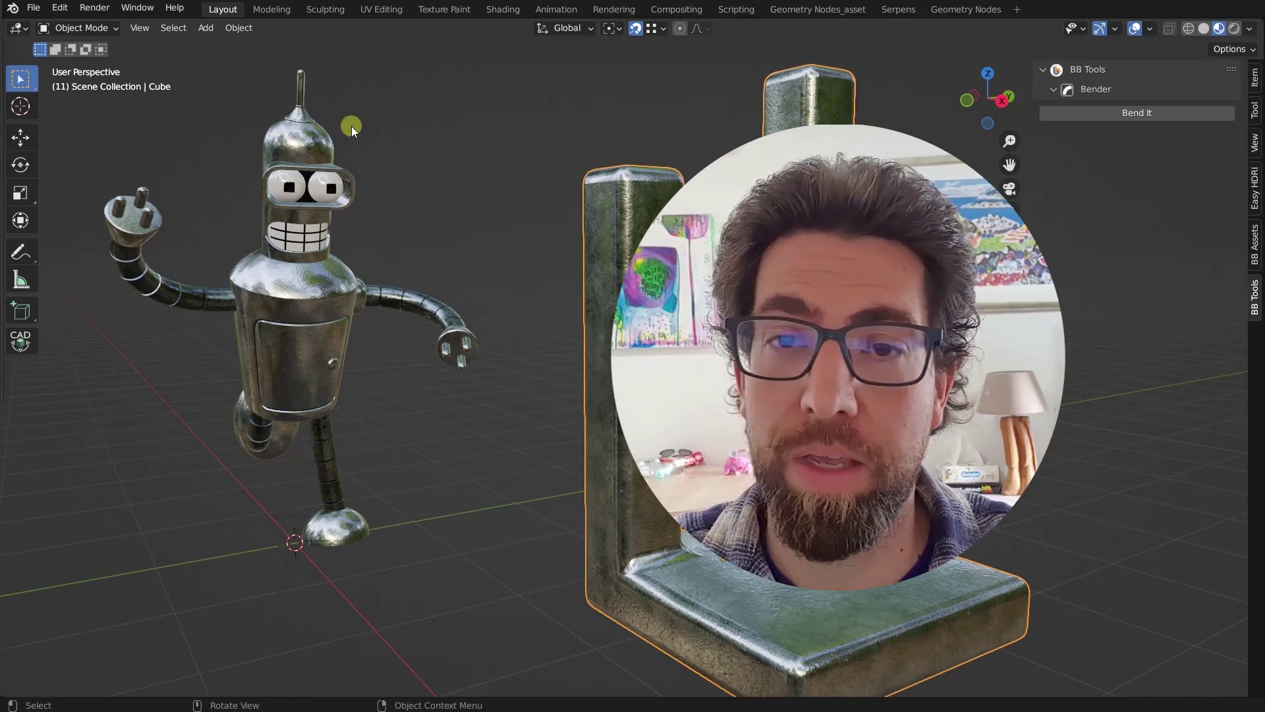
middle_drag(480, 262, 539, 260)
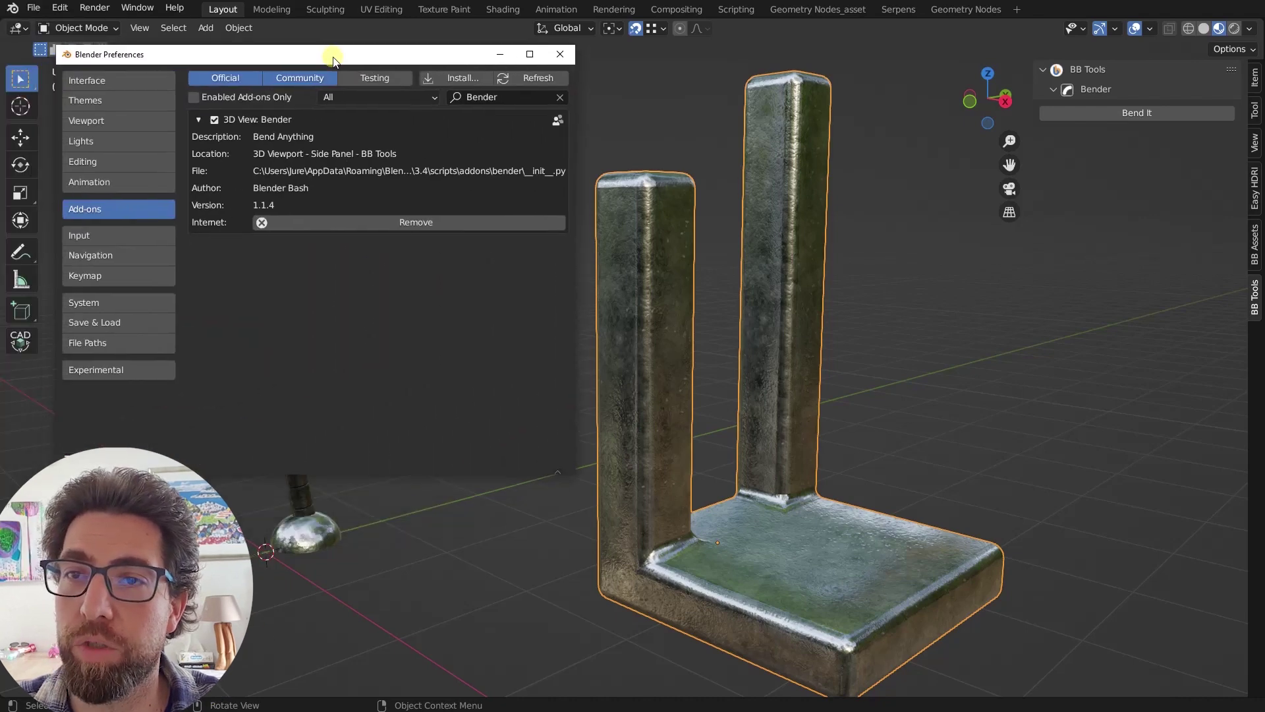
click(214, 121)
click(213, 121)
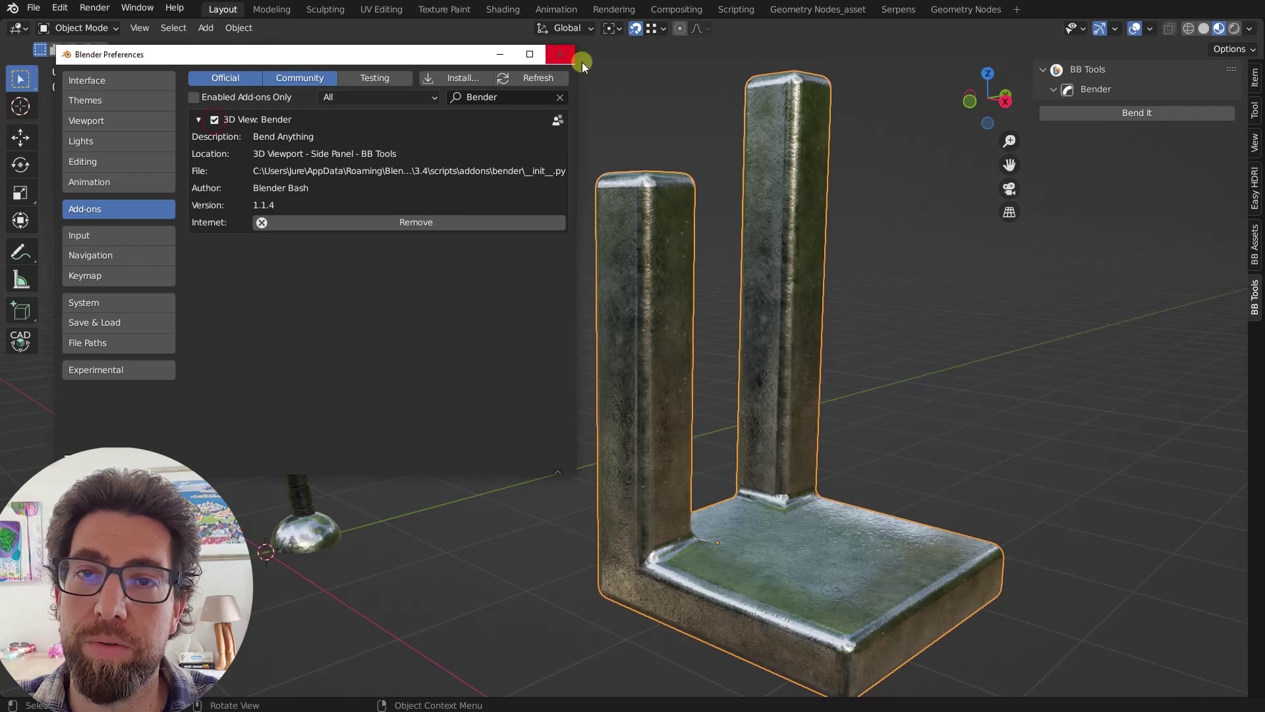
click(559, 54)
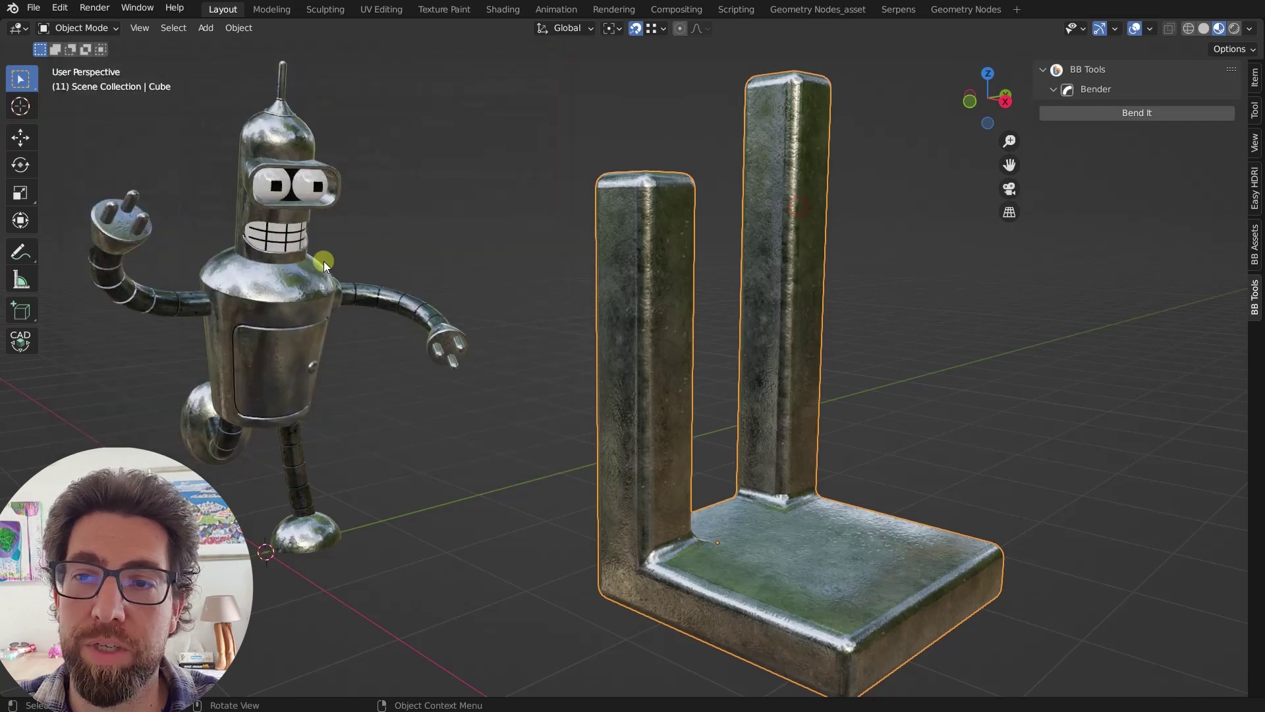
Inspect the robot's existing bend, then reselect the L-shaped bracket
click(256, 291)
click(695, 211)
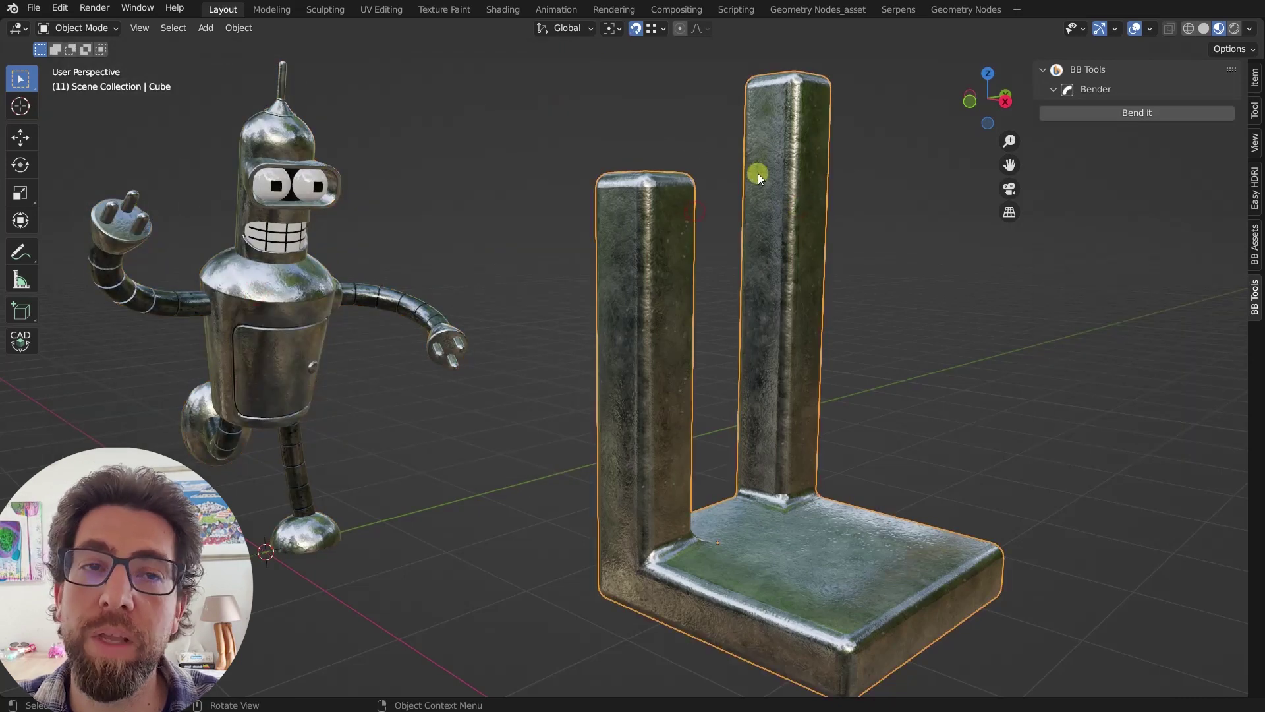
click(1051, 91)
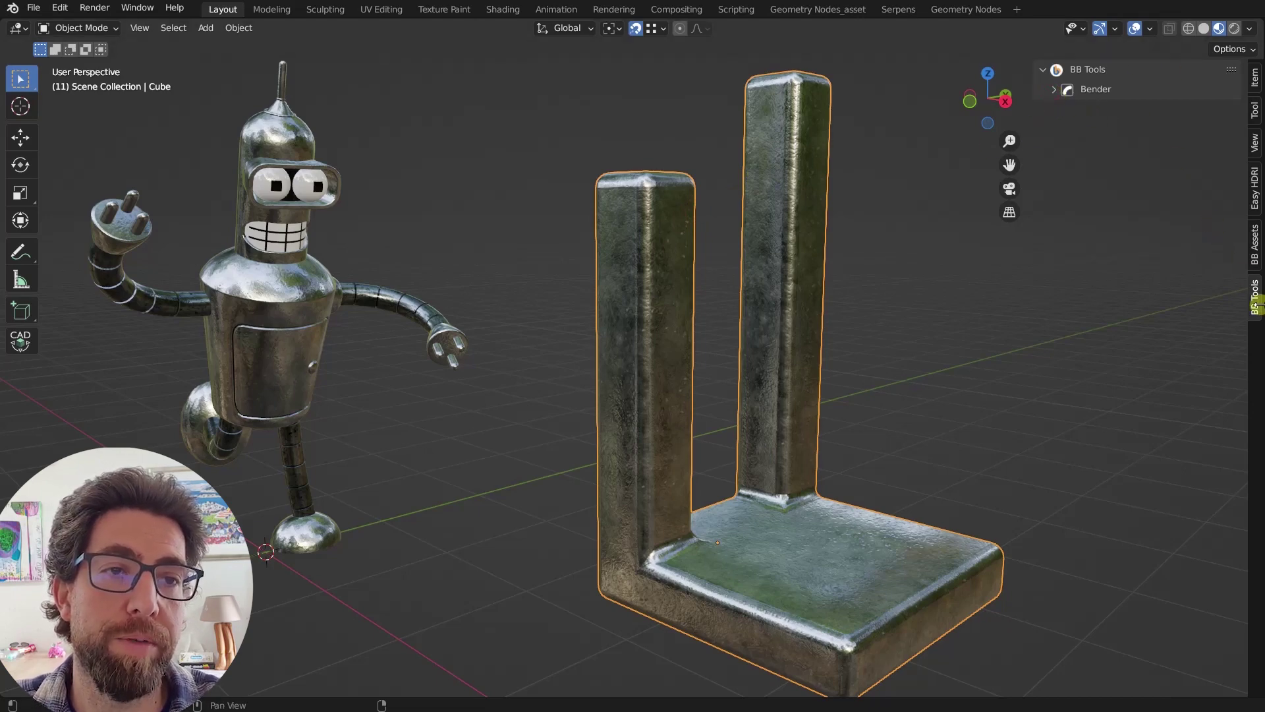
click(1055, 89)
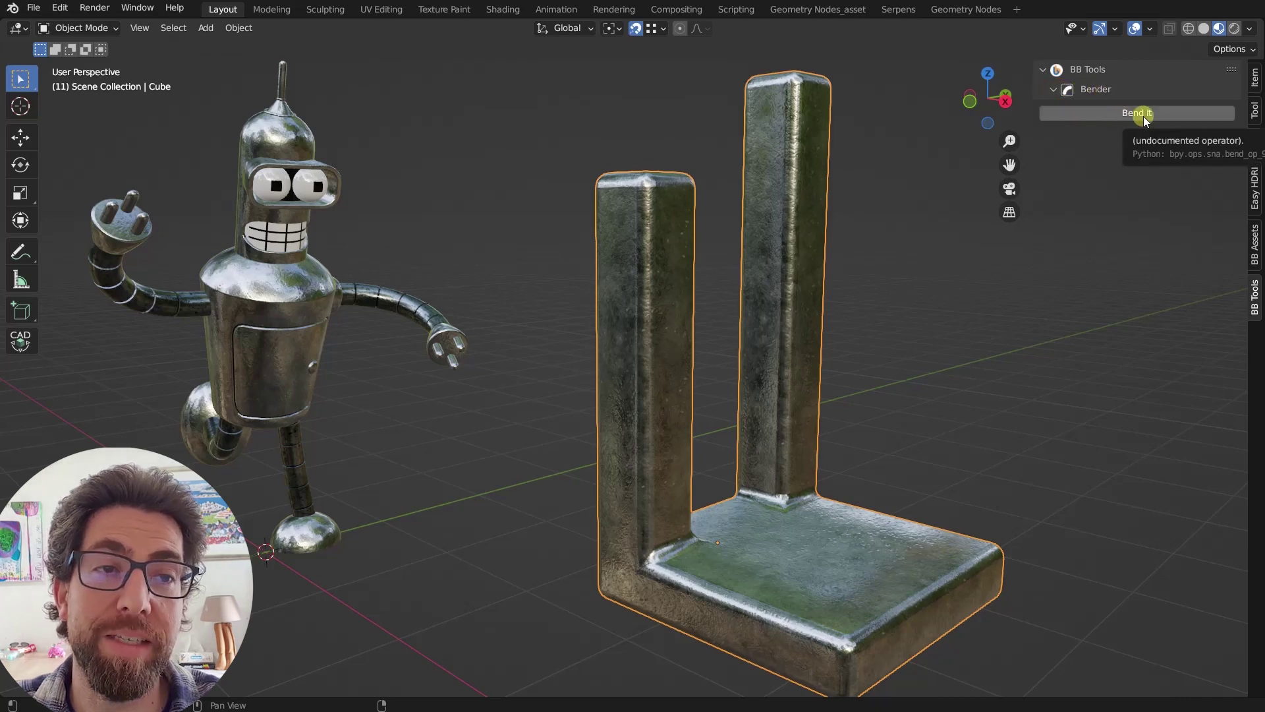
click(296, 278)
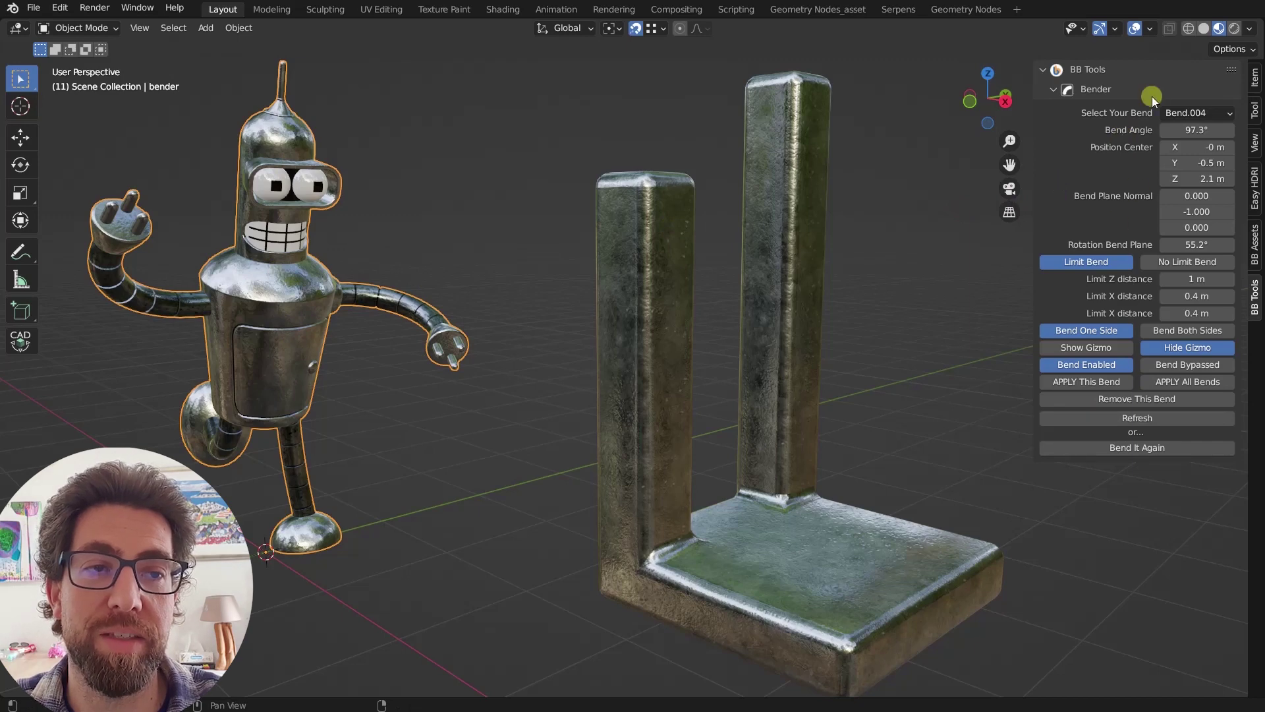
click(801, 112)
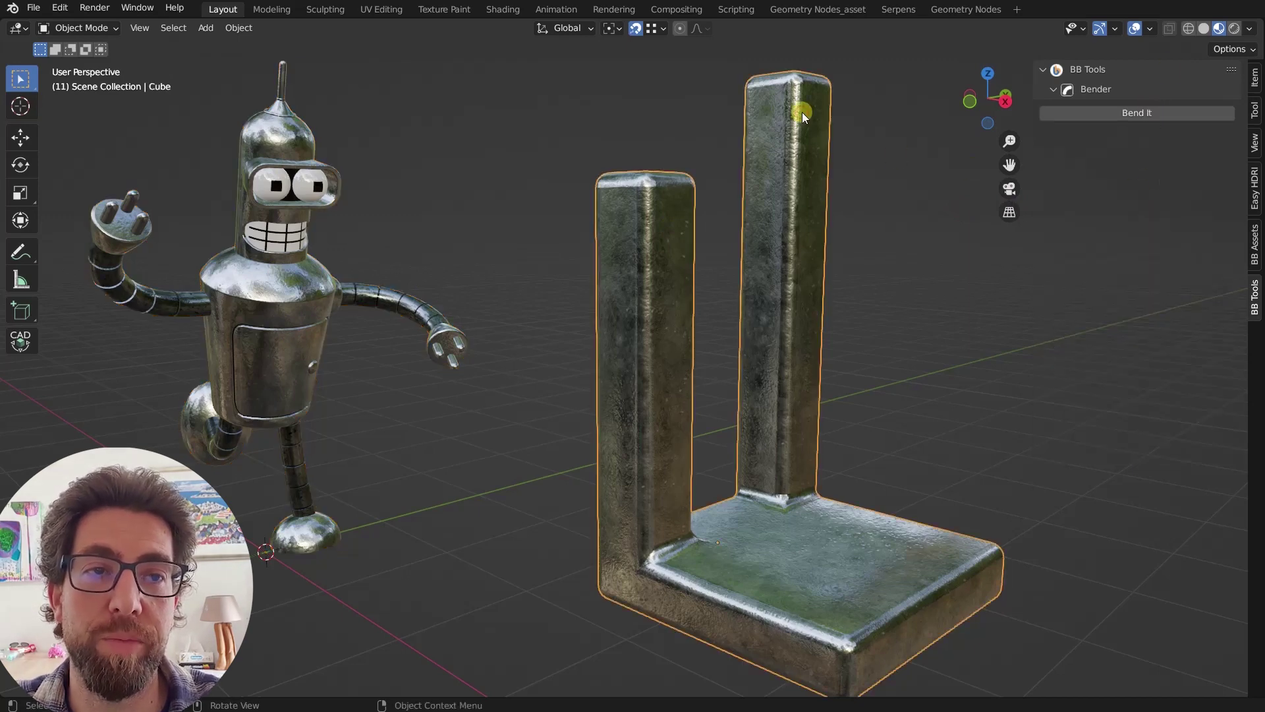
Add a No Limit bend to the L-shaped bracket
click(1149, 110)
scroll(552, 398, down, 5)
middle_drag(552, 398, 690, 453)
scroll(693, 481, up, 3)
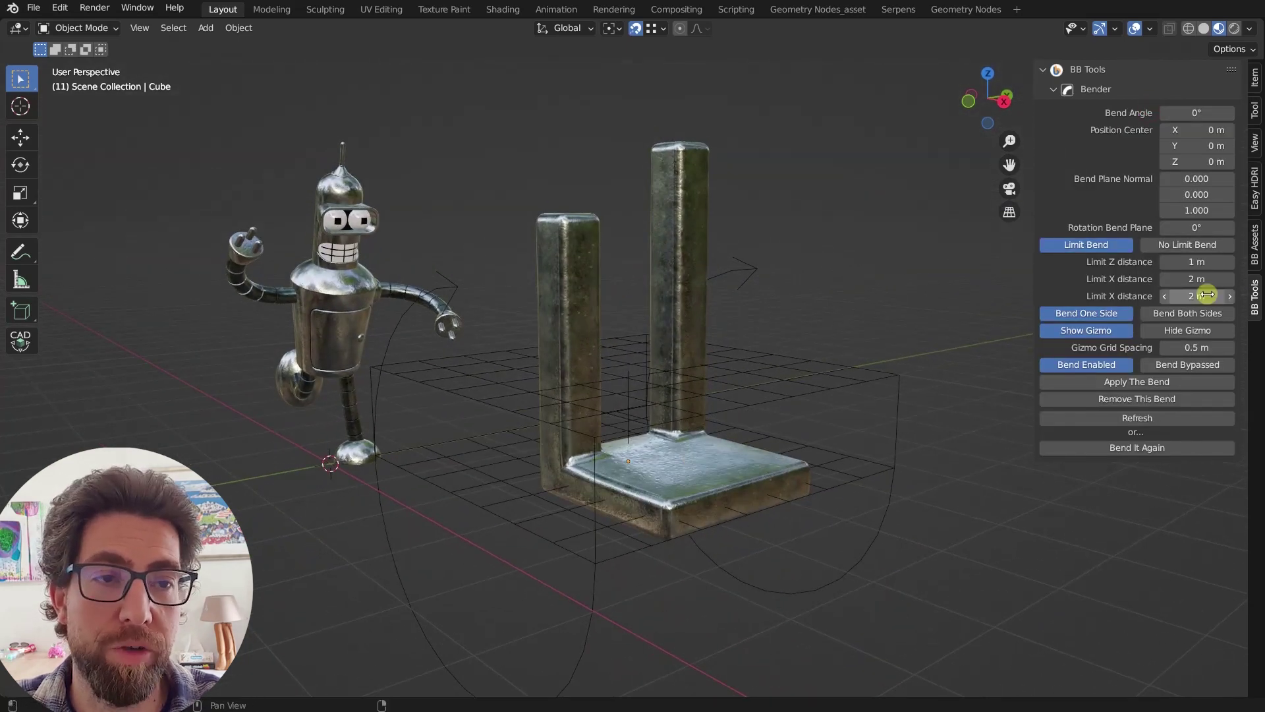
click(1188, 245)
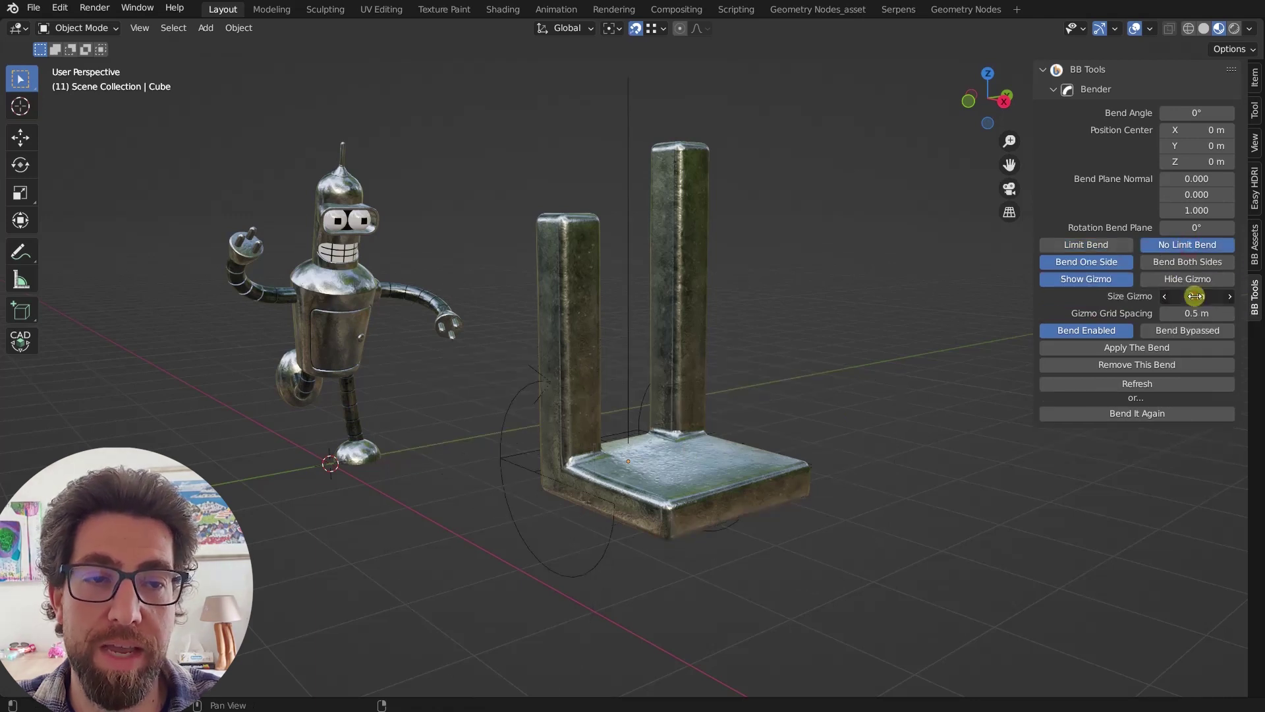
drag(1197, 295, 1200, 296)
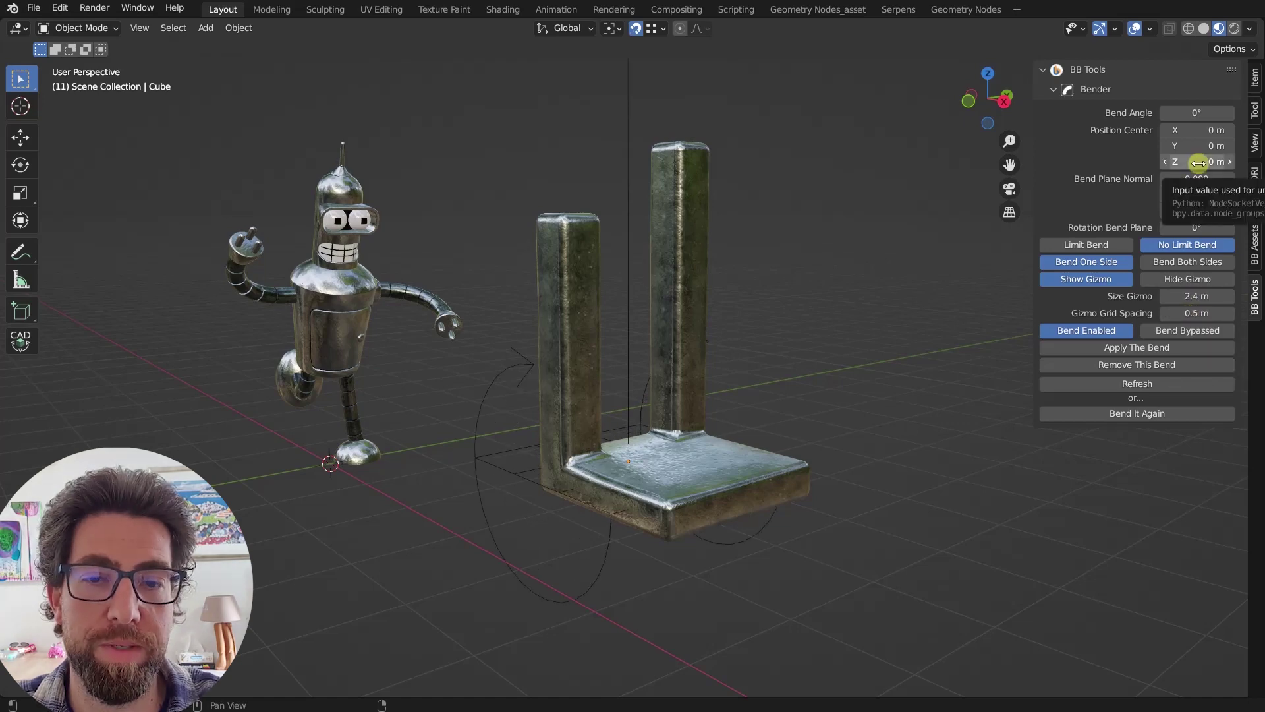
Raise the bend centre to Z 1.1 m and set the gizmo grid spacing to 0.2 m
drag(1194, 162, 1212, 162)
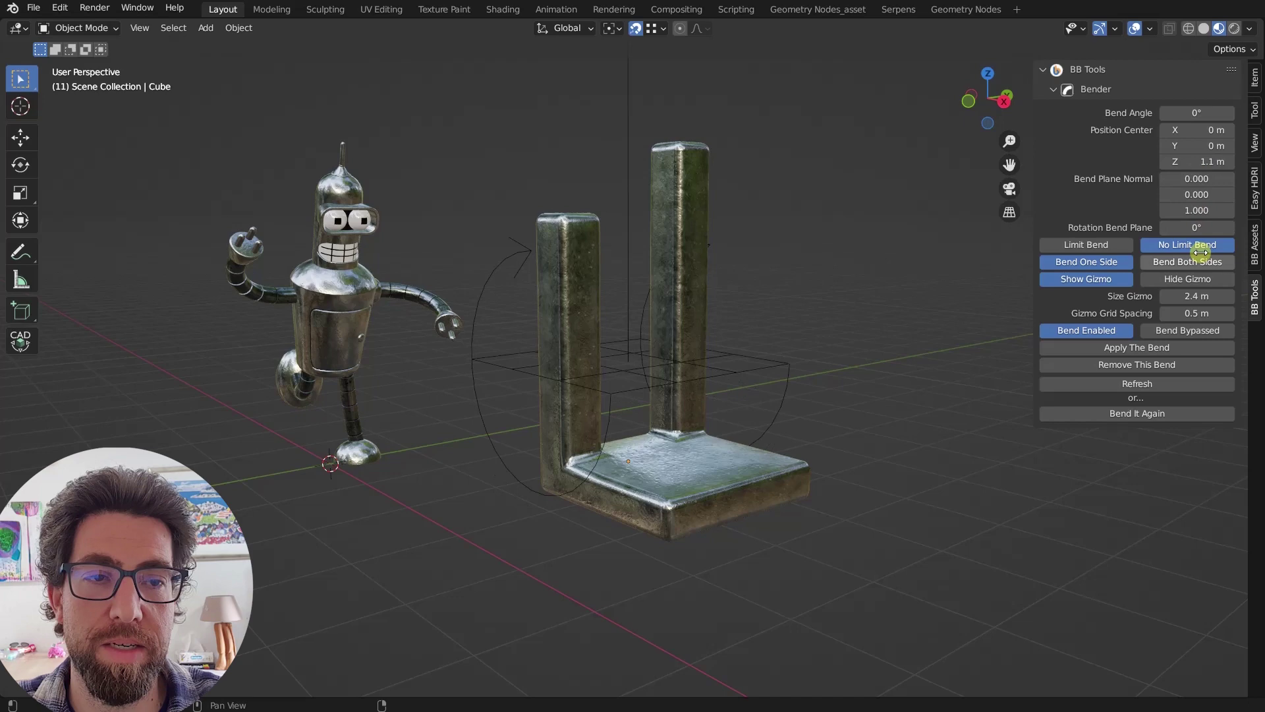
click(1164, 313)
click(1165, 313)
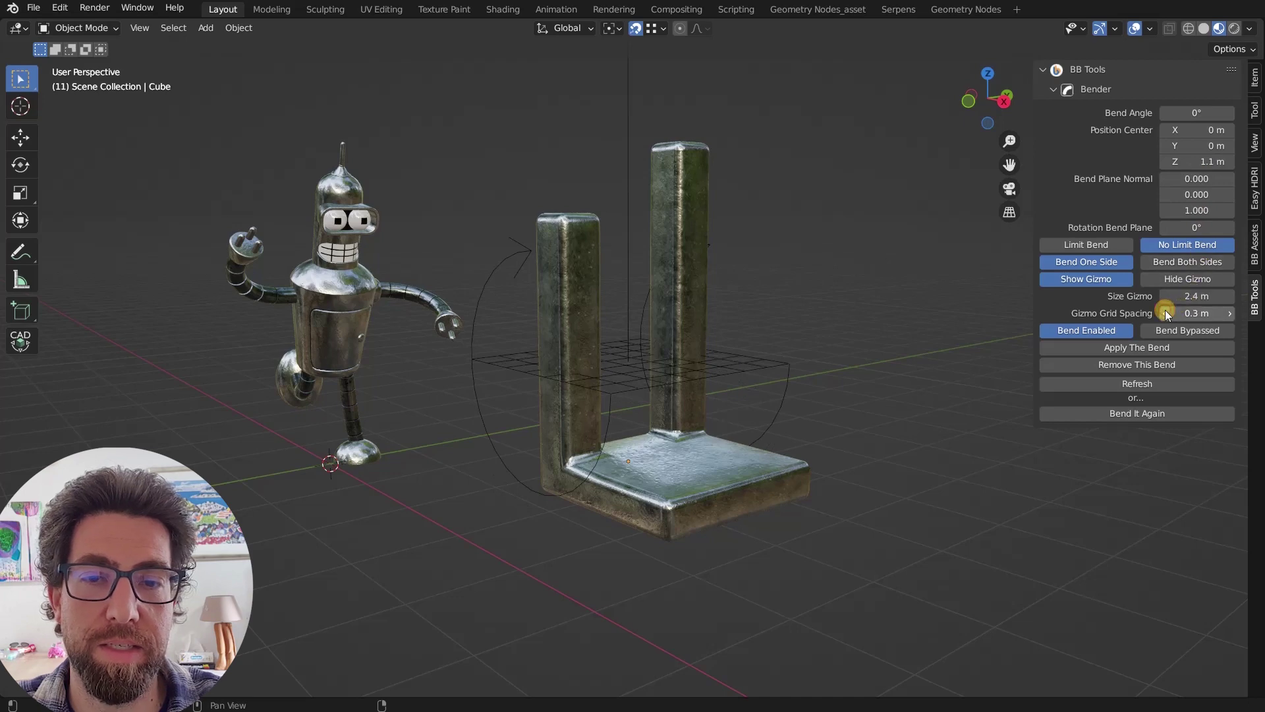
click(1165, 313)
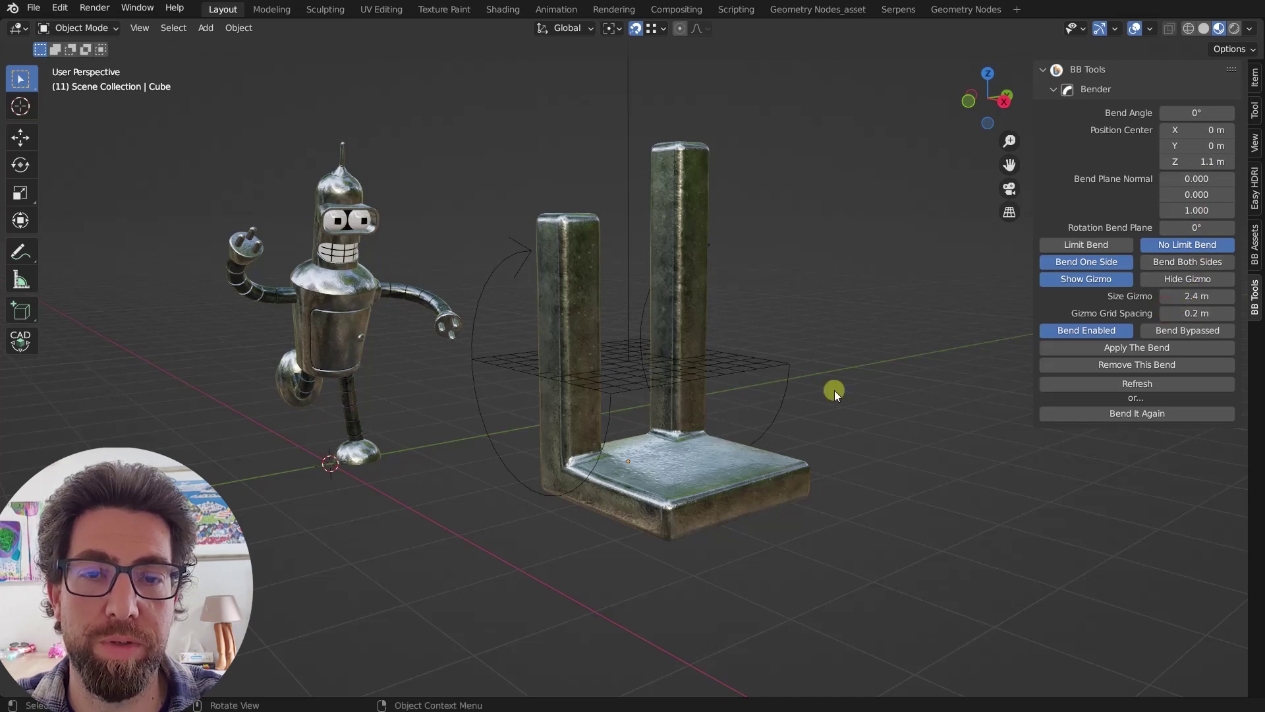
scroll(664, 400, up, 5)
mouse_move(662, 401)
middle_down()
mouse_move(656, 385)
mouse_move(680, 386)
middle_up()
scroll(658, 384, down, 5)
scroll(680, 385, up, 6)
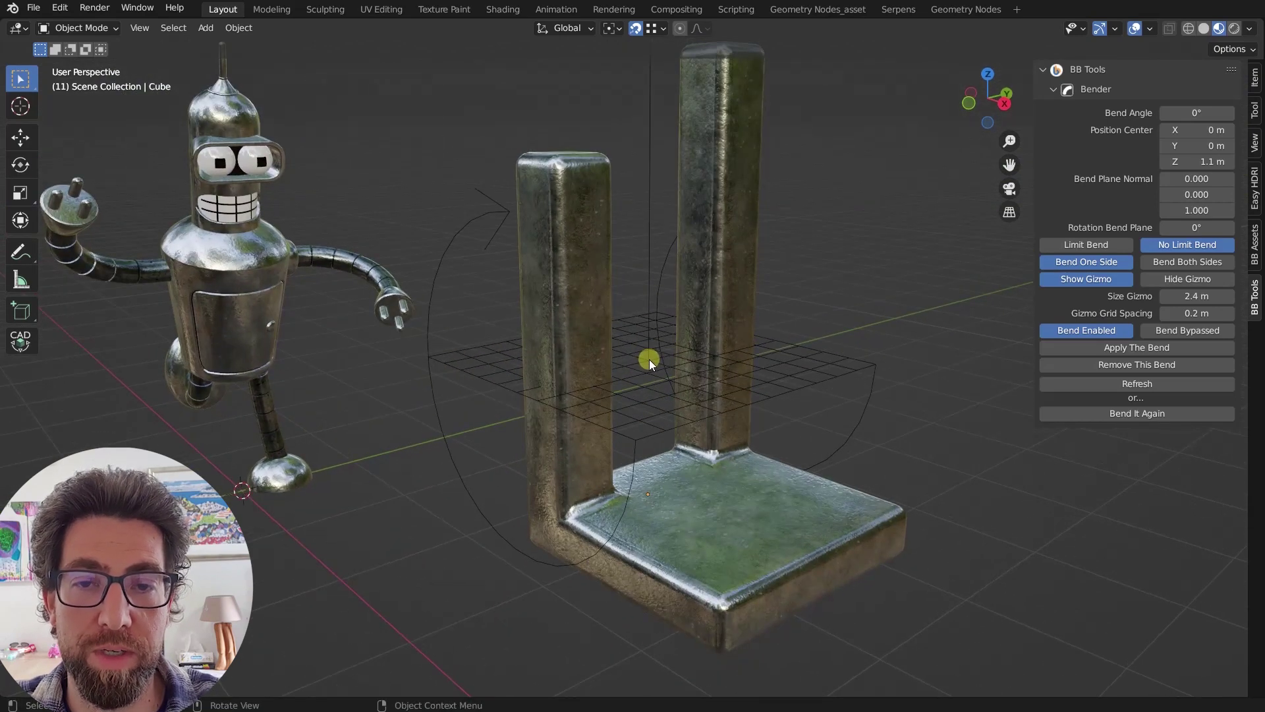
scroll(649, 358, down, 2)
scroll(635, 364, up, 2)
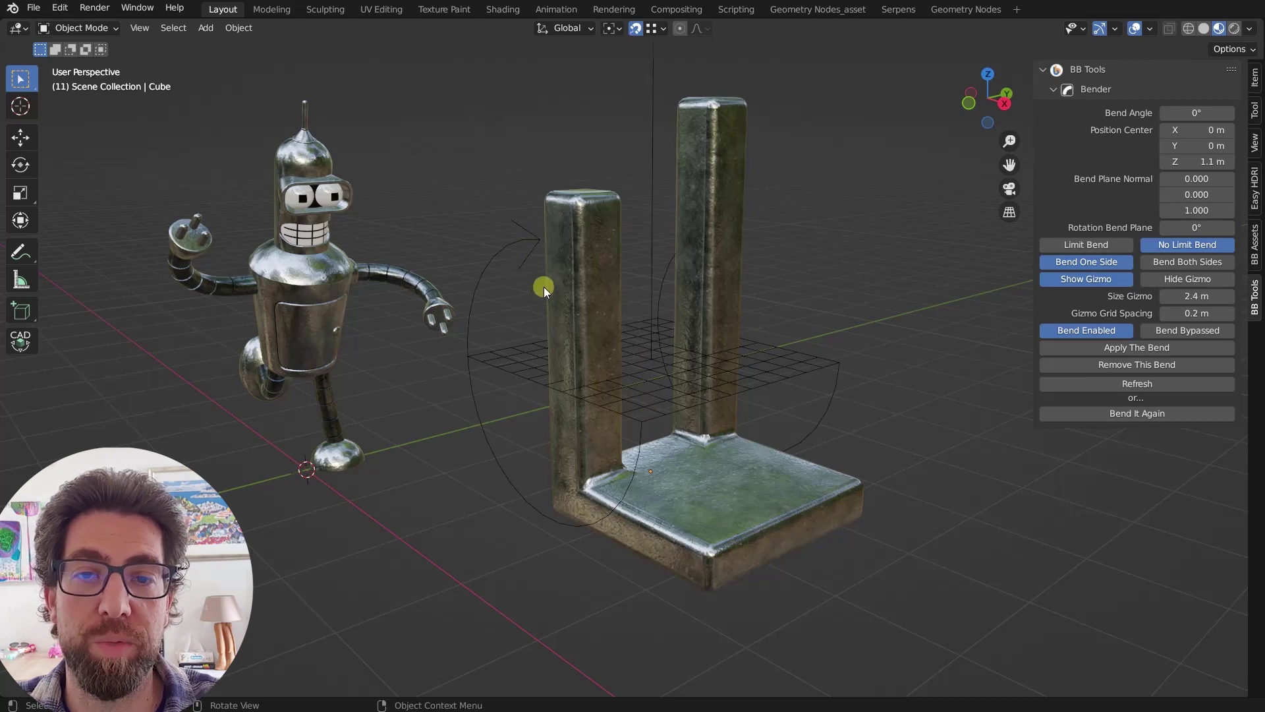
middle_drag(544, 286, 658, 398)
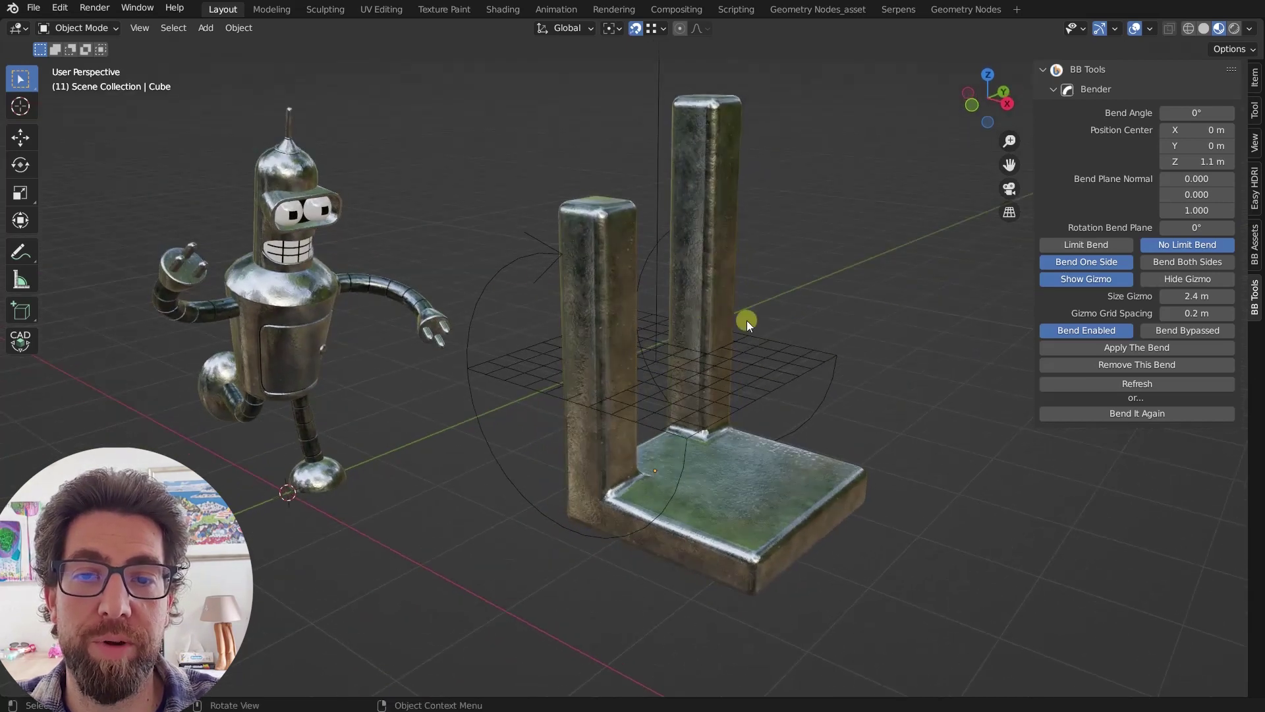
scroll(725, 333, down, 1)
scroll(691, 386, down, 2)
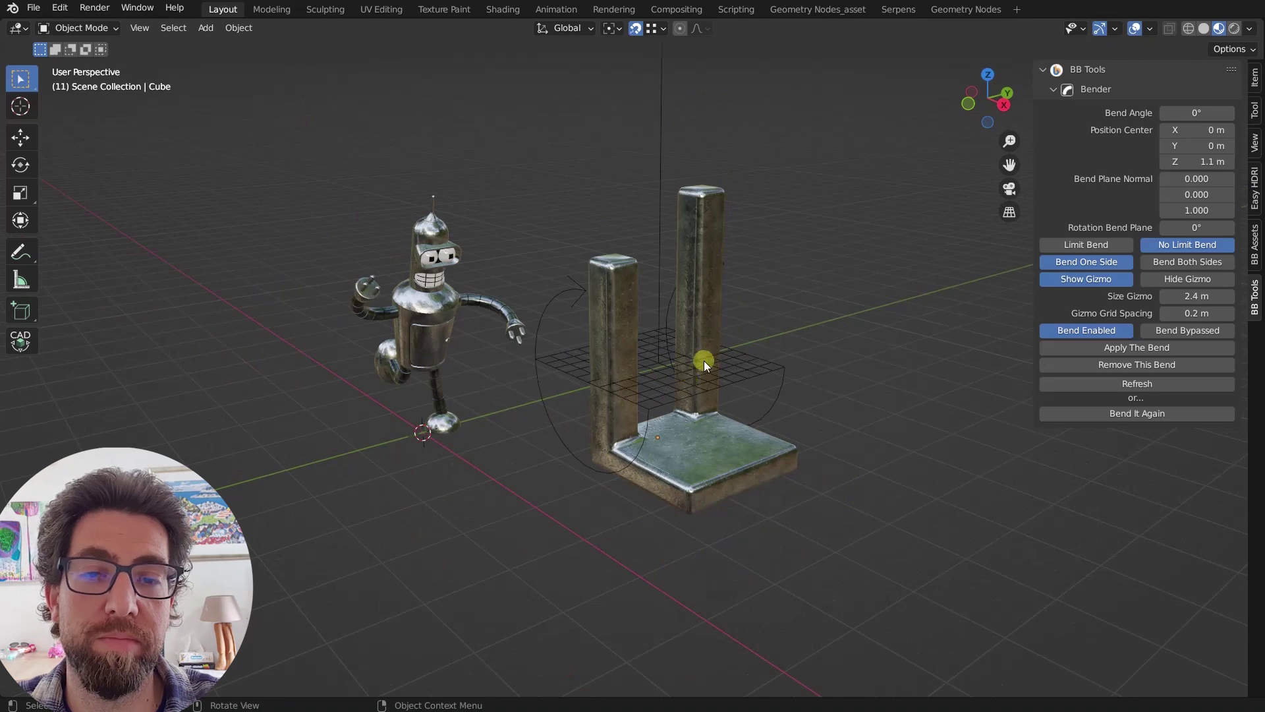
scroll(660, 367, up, 1)
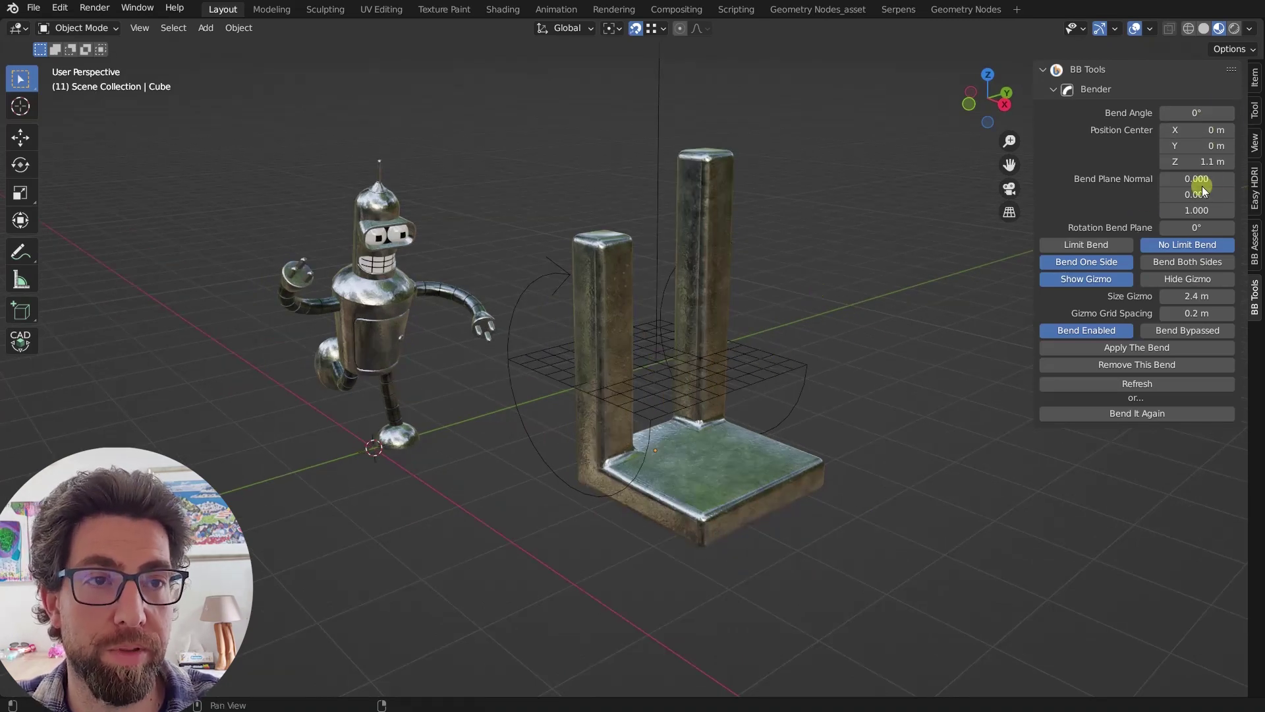
Bend the bracket's uprights over to an 81.4° angle
drag(1192, 118, 149, 251)
mouse_move(643, 341)
middle_down()
mouse_move(680, 363)
mouse_move(647, 360)
middle_up()
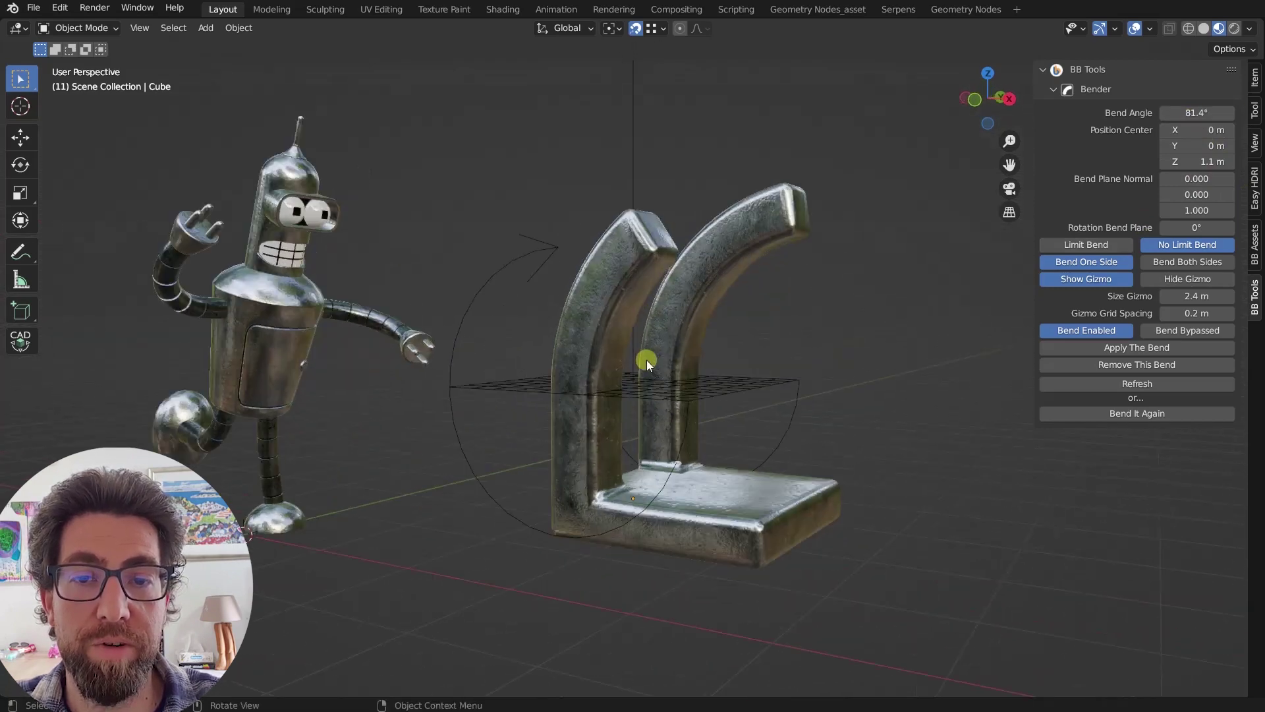
scroll(670, 390, down, 2)
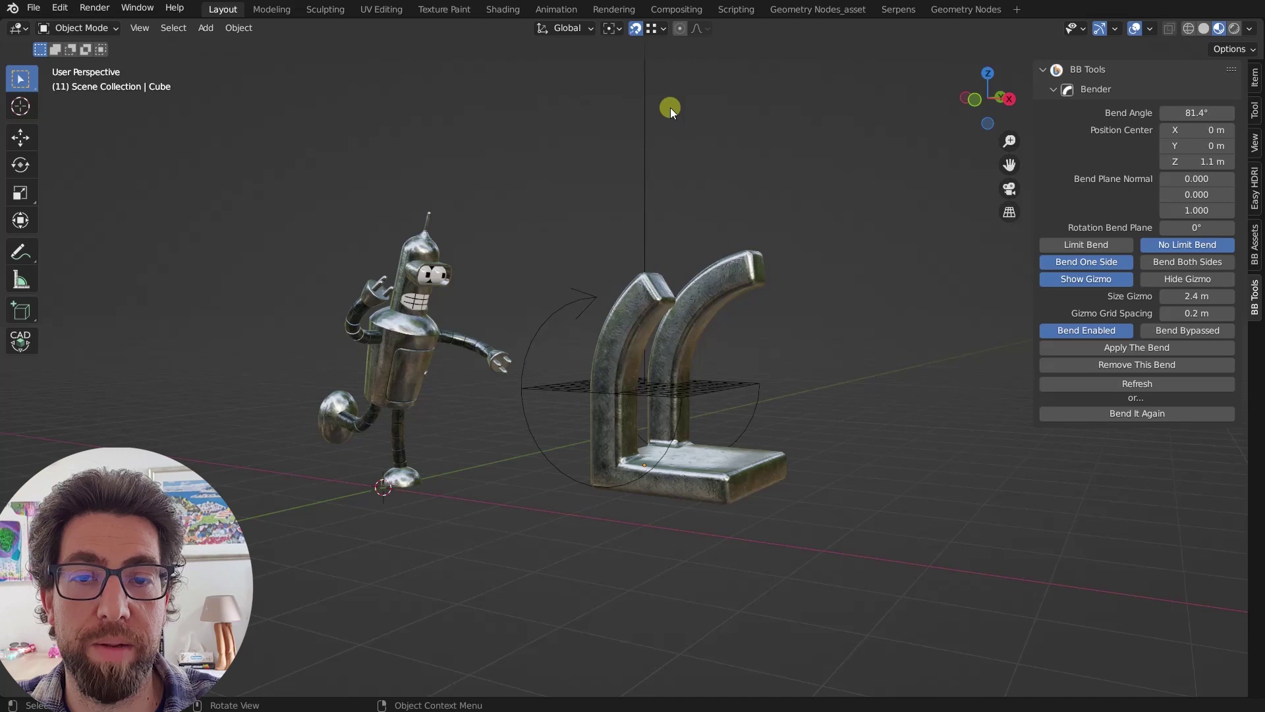
scroll(686, 390, up, 2)
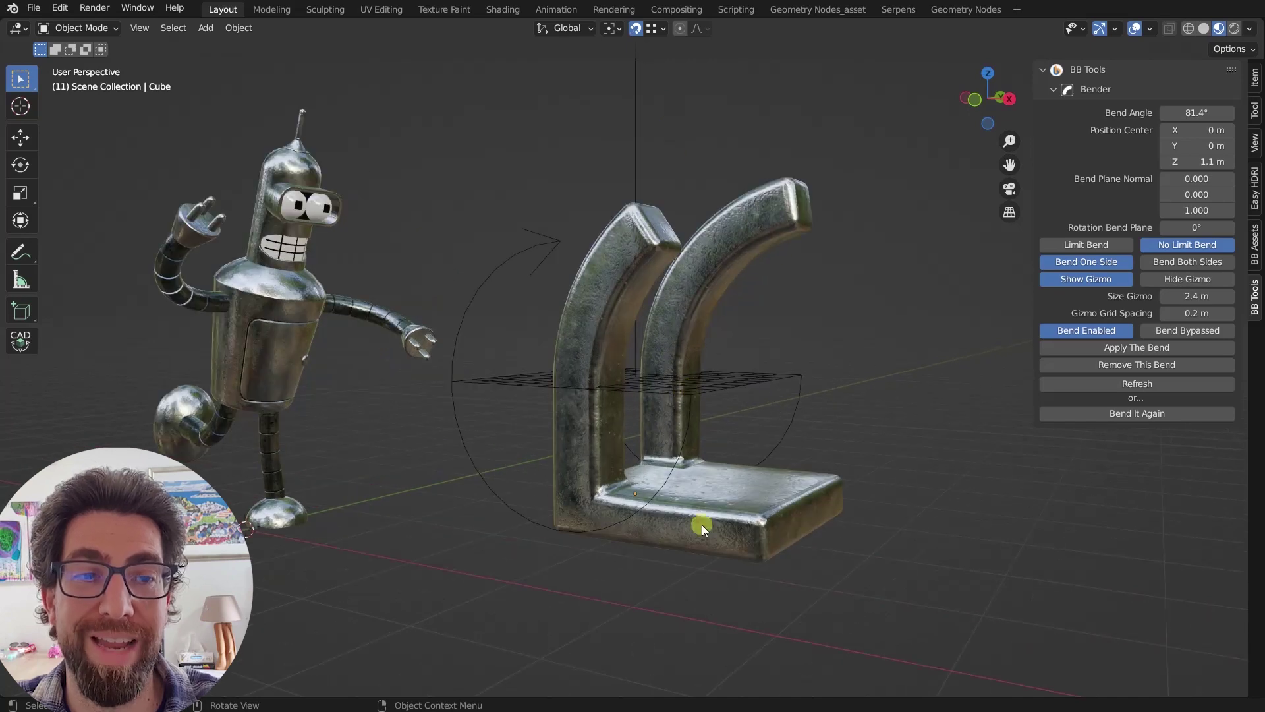
Try Bend Both Sides, revert to Bend One Side, and lower the bend centre to 0.7 m
click(1188, 262)
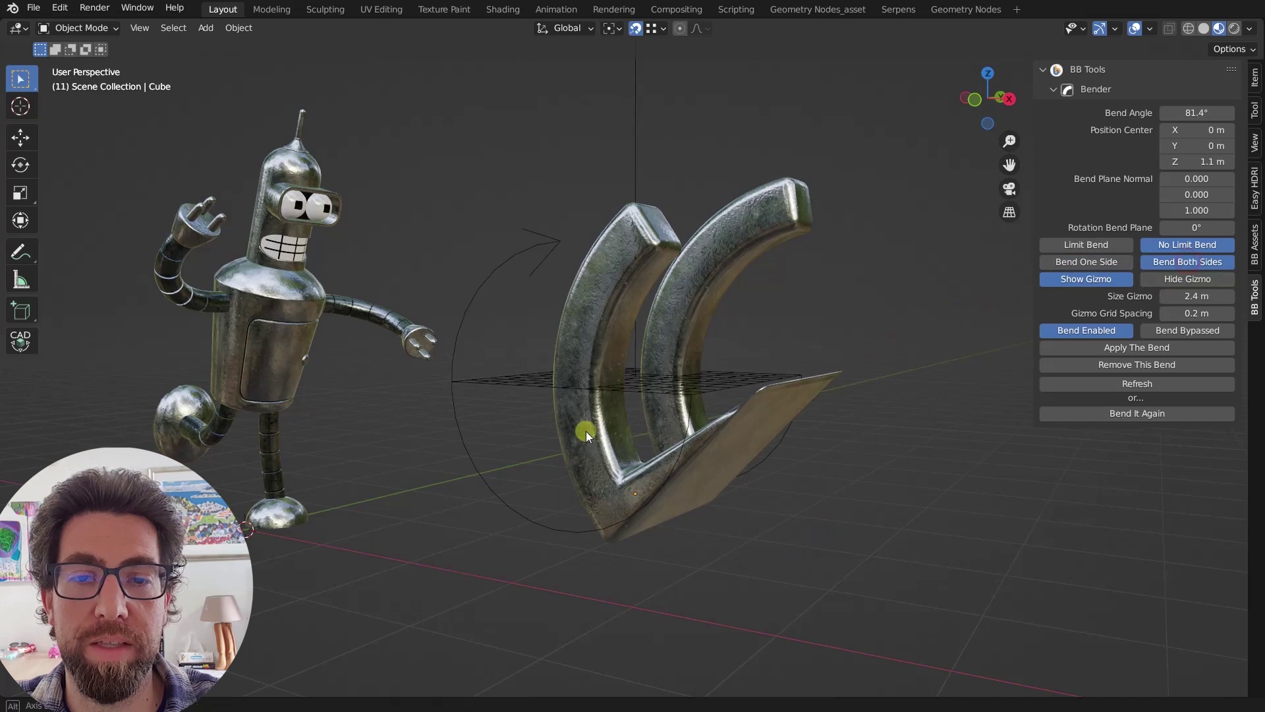
middle_drag(586, 431, 629, 436)
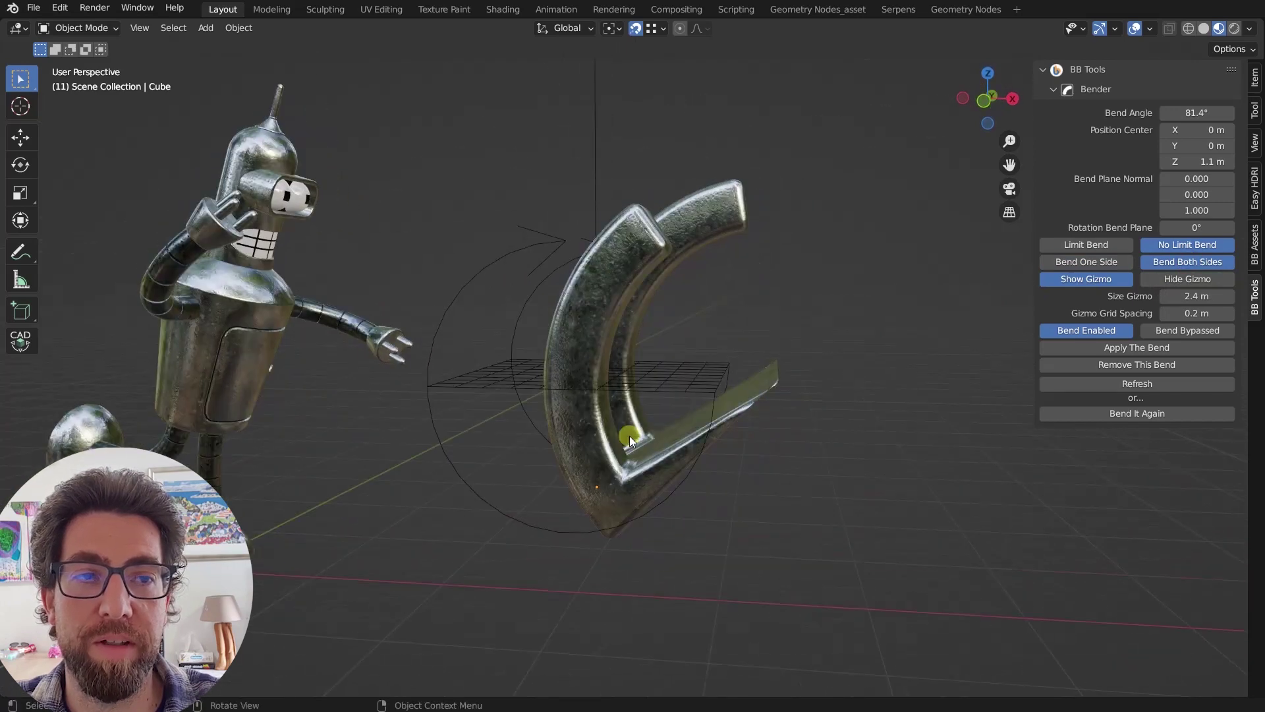
click(1113, 261)
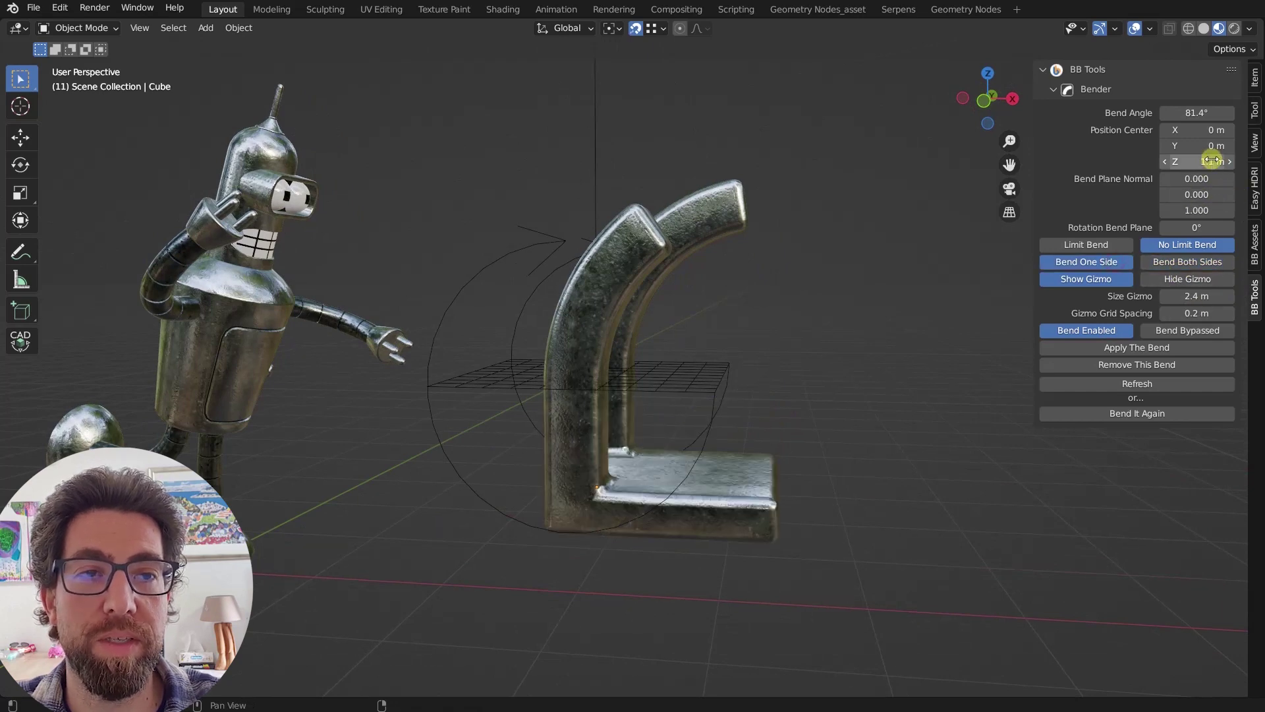
middle_drag(810, 273, 818, 263)
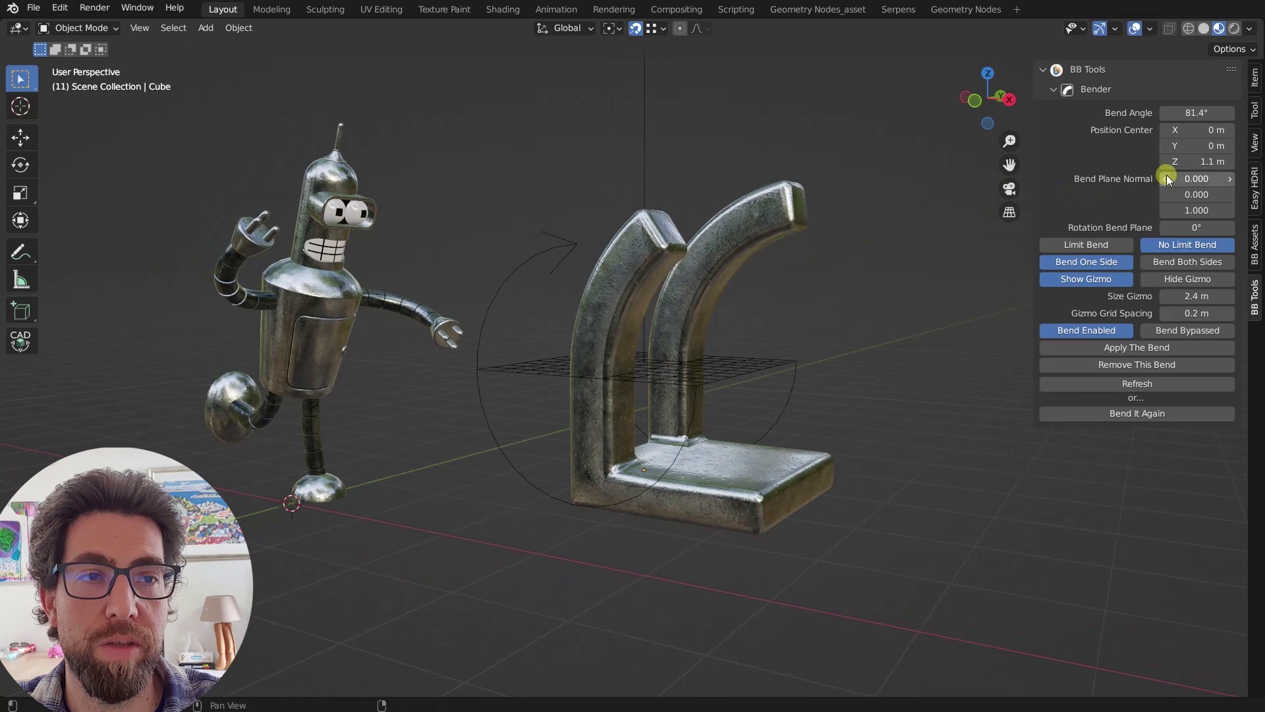
drag(1207, 161, 1198, 164)
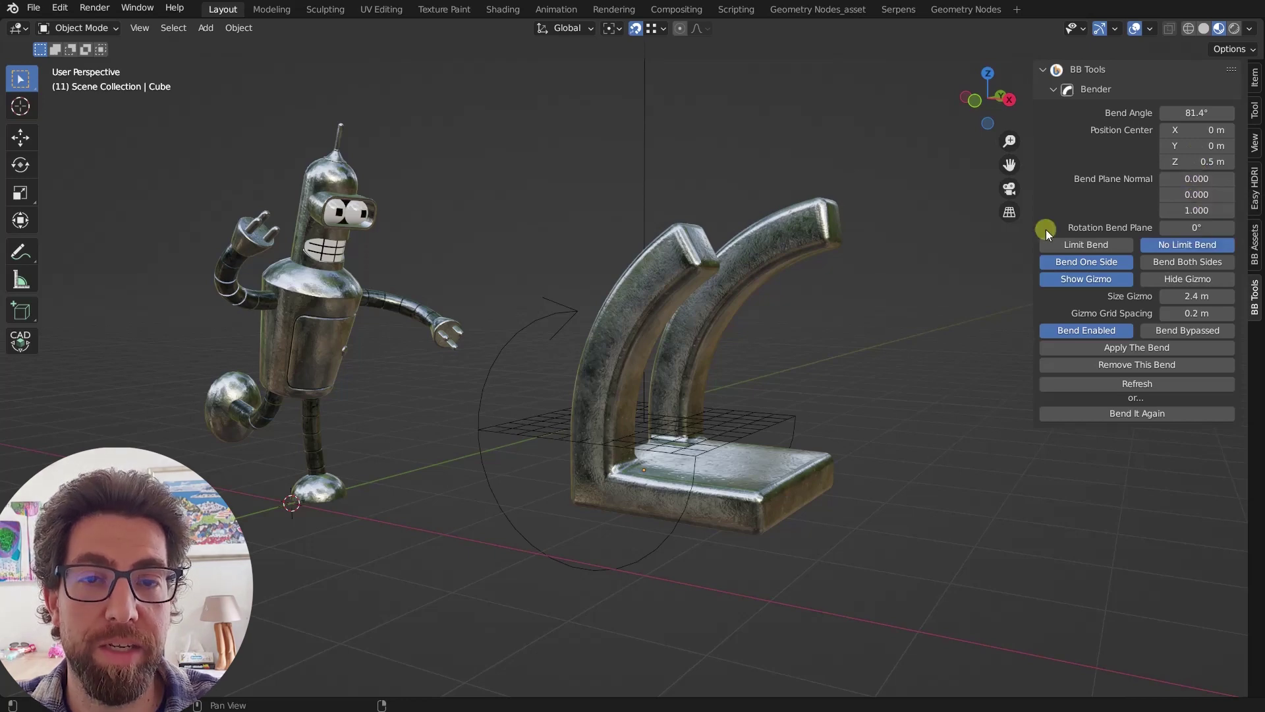
Set the bend plane normal to X 1, Z 0 and drag the bend angle down
middle_drag(797, 412, 684, 420)
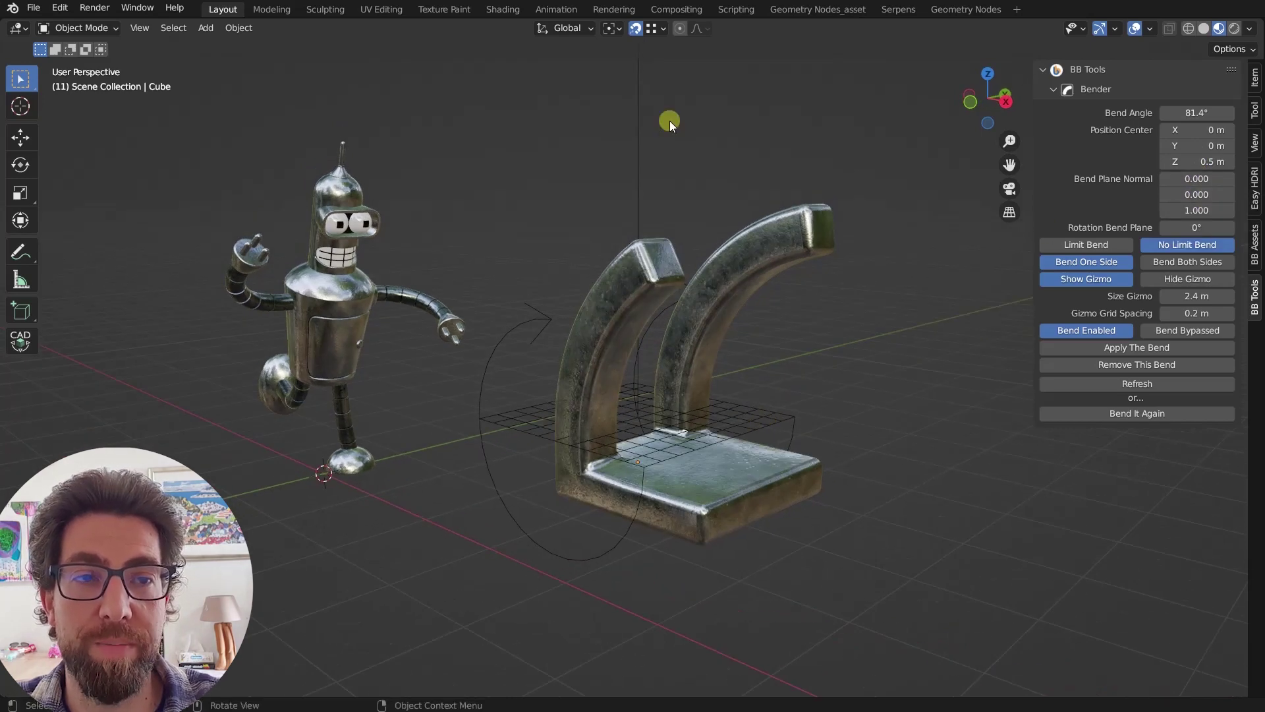
click(1204, 179)
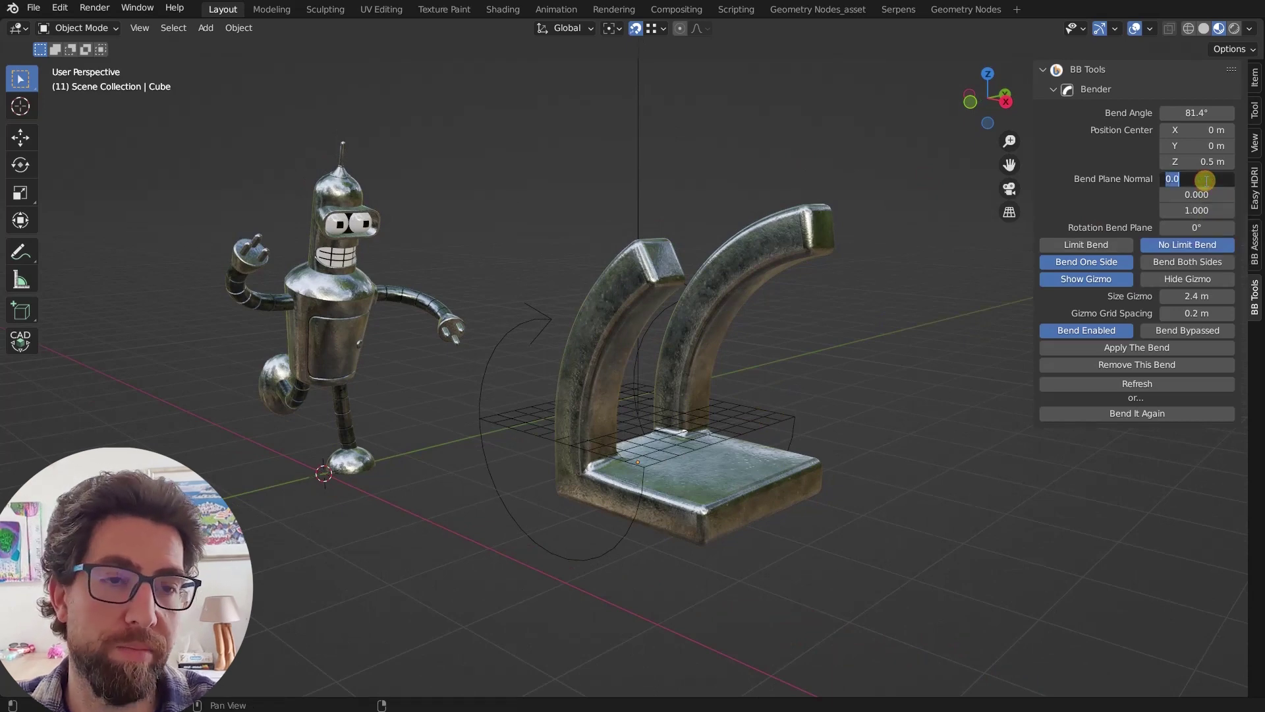
text(1)
key(Tab)
key(Tab)
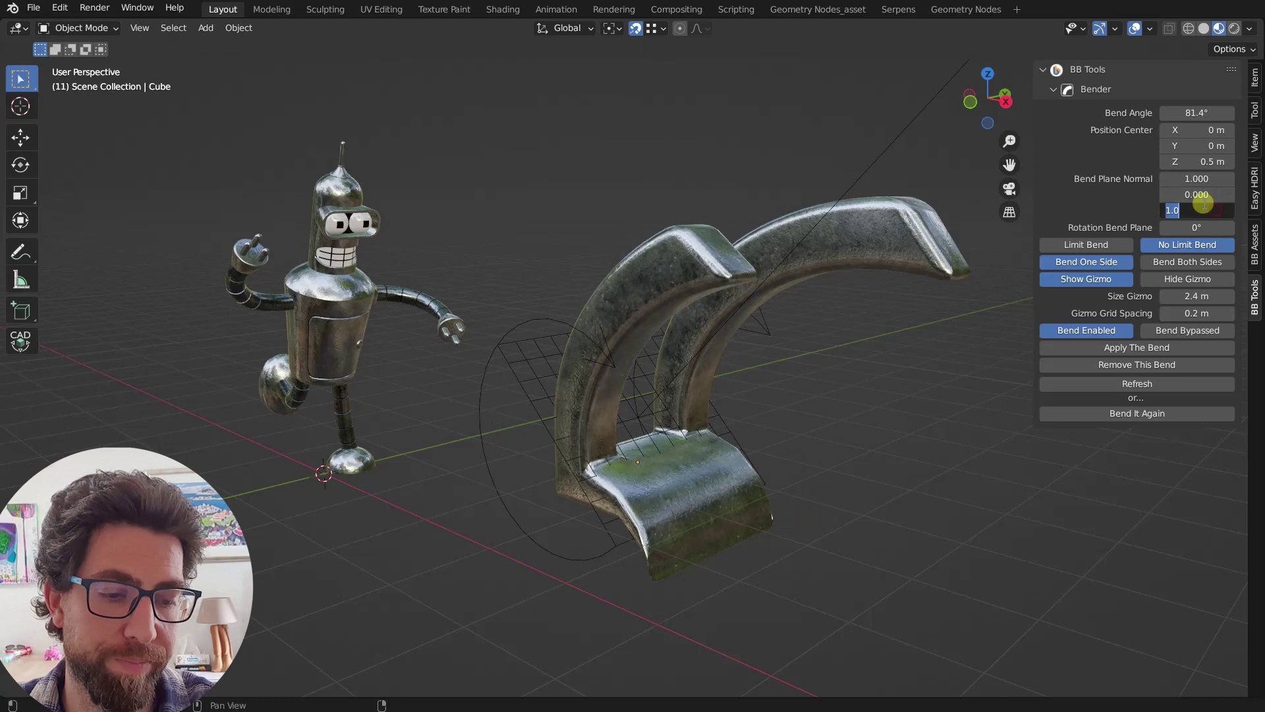
key(Return)
middle_drag(920, 282, 784, 345)
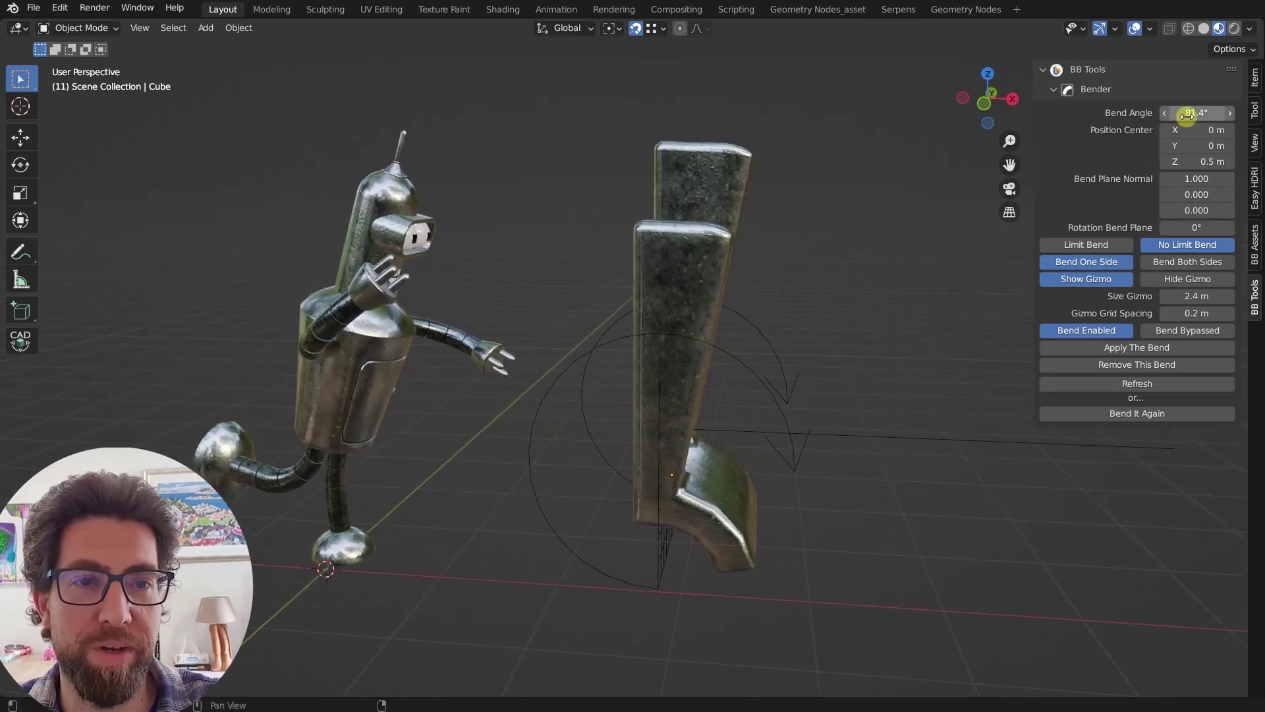
drag(1182, 113, 654, 200)
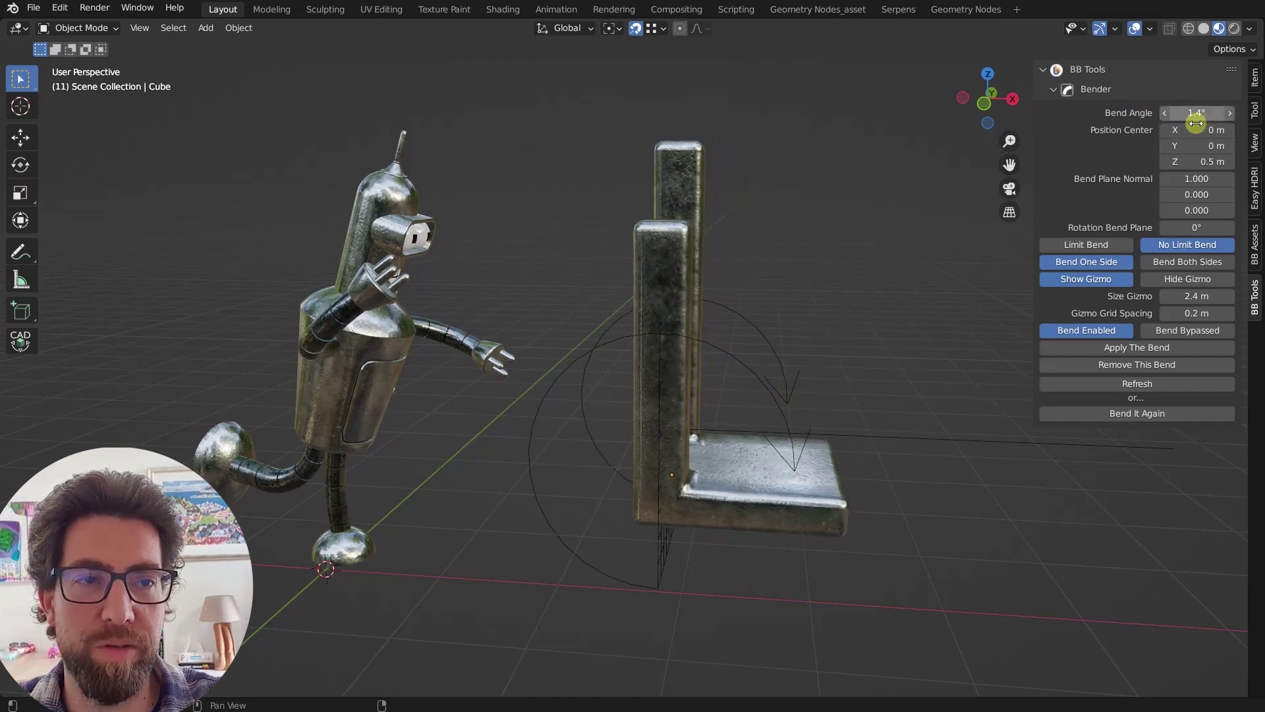
Reset the bend plane normal to 0, 0, 1
click(1197, 178)
text(0)
key(Return)
click(1196, 210)
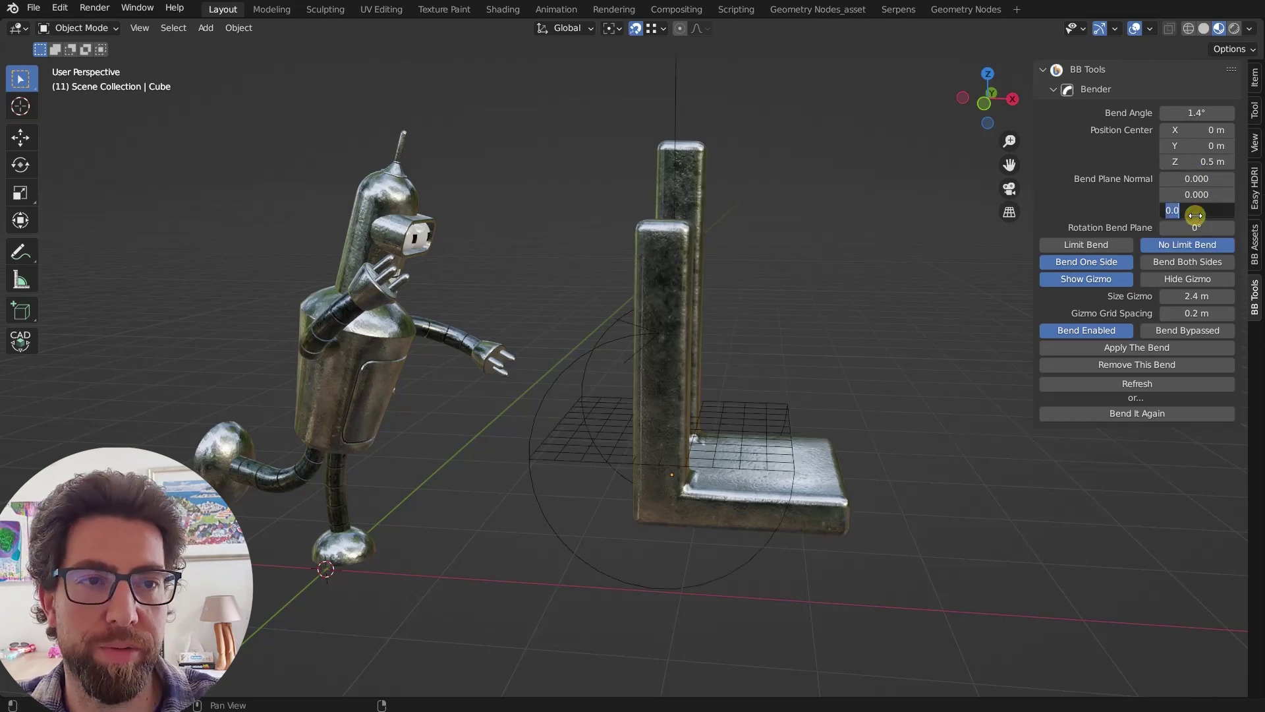
text(1)
key(Return)
drag(1191, 111, 1197, 109)
middle_drag(857, 317, 675, 333)
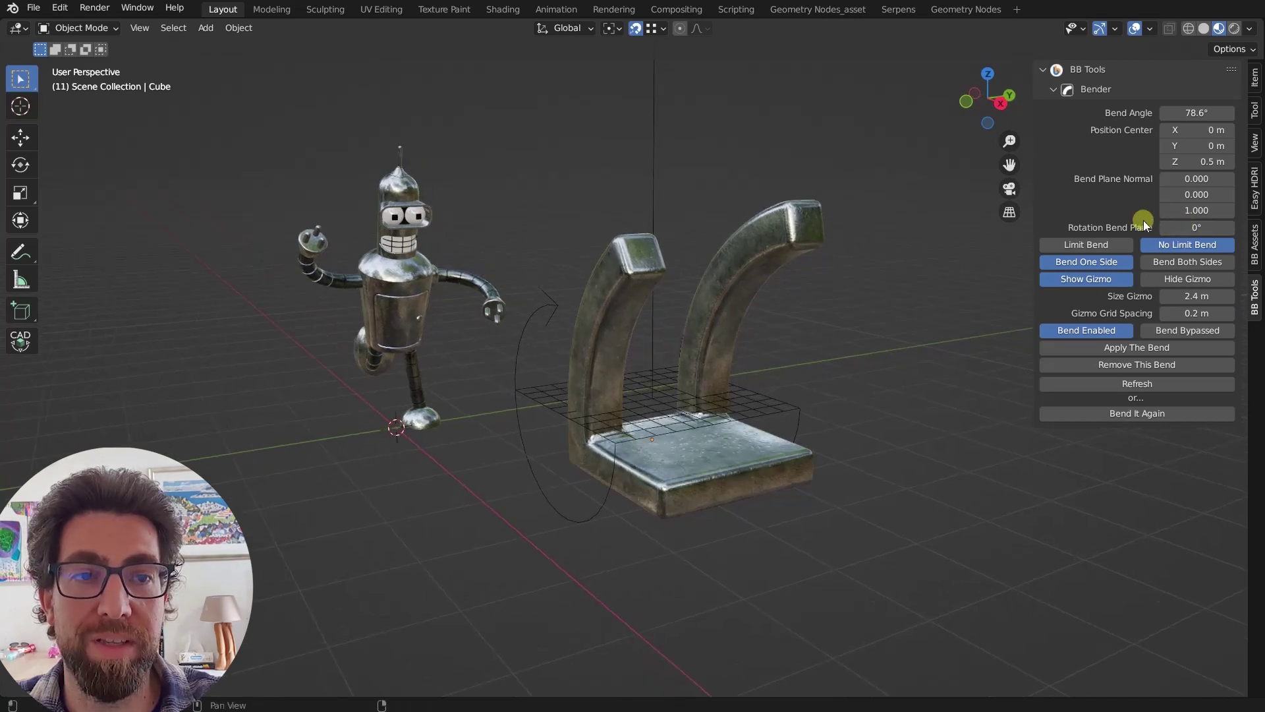
middle_drag(626, 369, 671, 394)
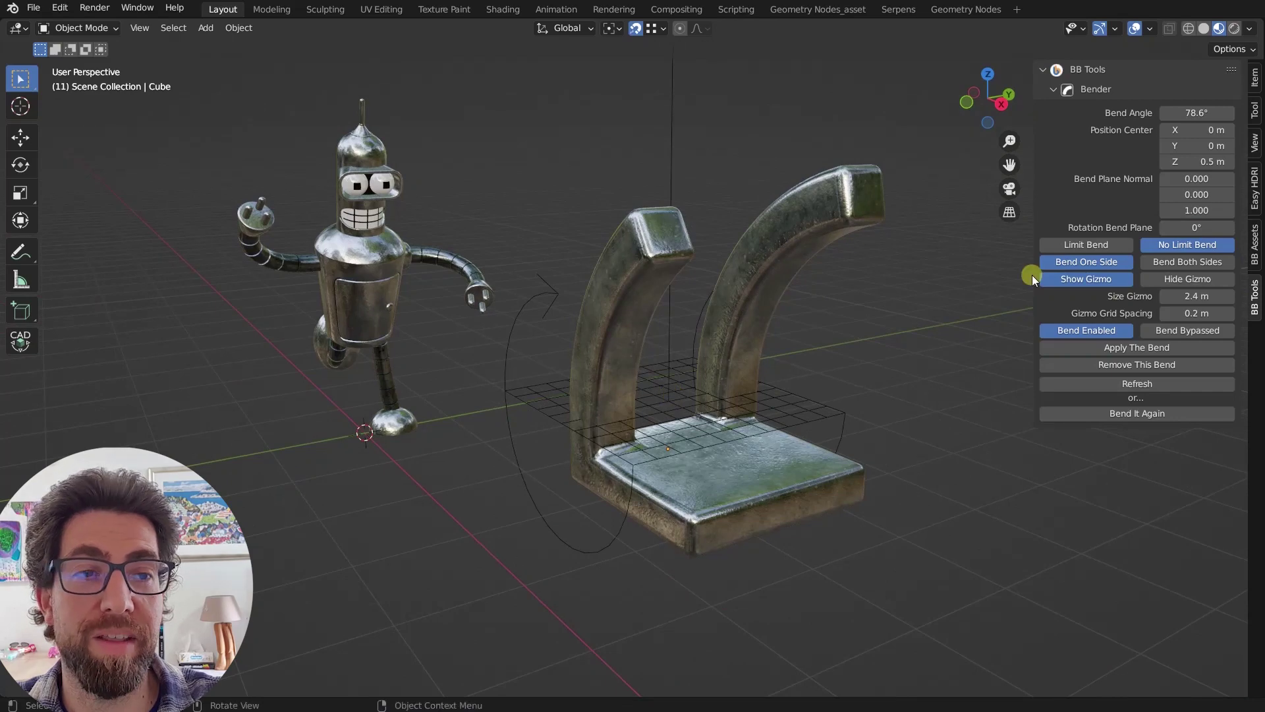
drag(1212, 227, 234, 191)
middle_drag(564, 455, 517, 390)
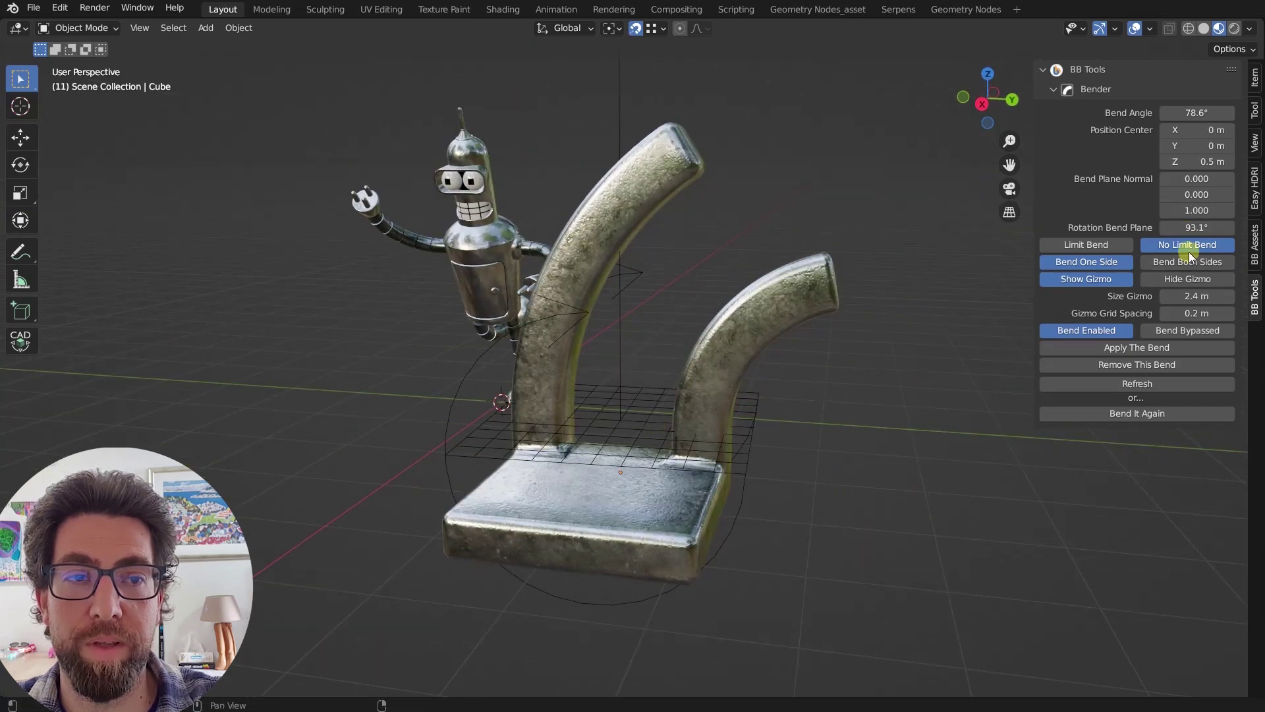
drag(1188, 227, 948, 40)
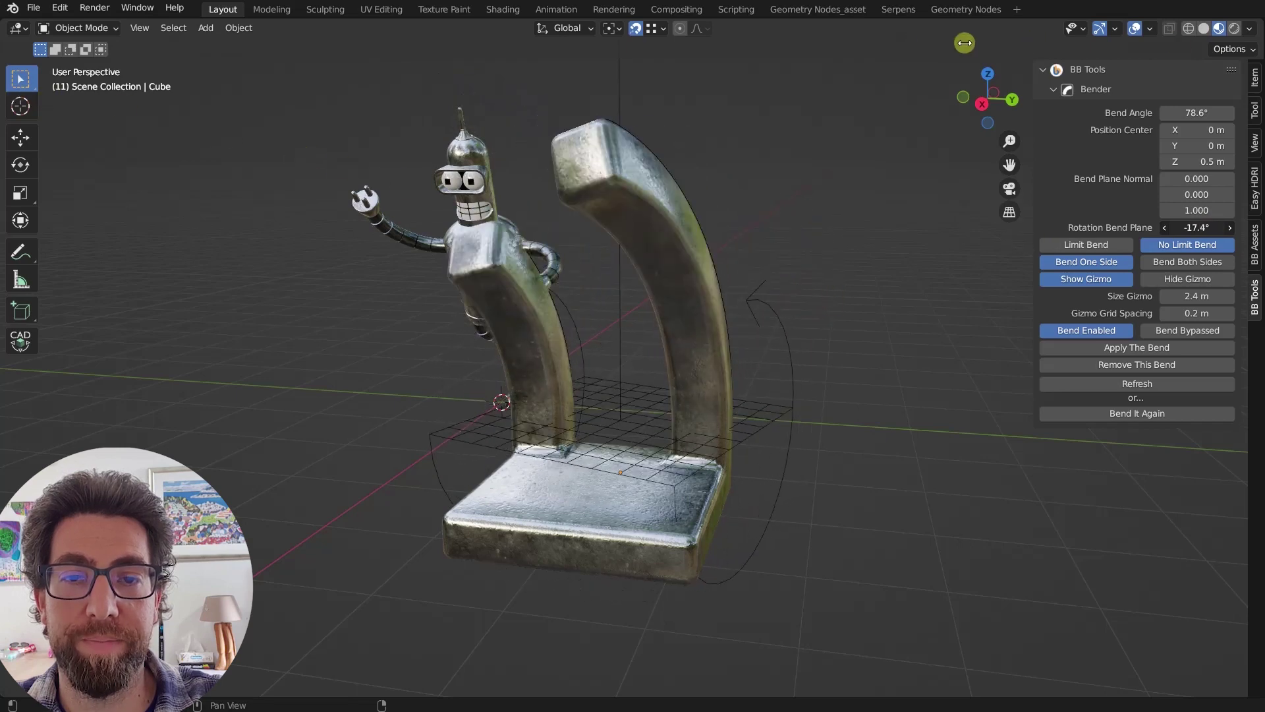
drag(964, 43, 1129, 53)
click(1232, 227)
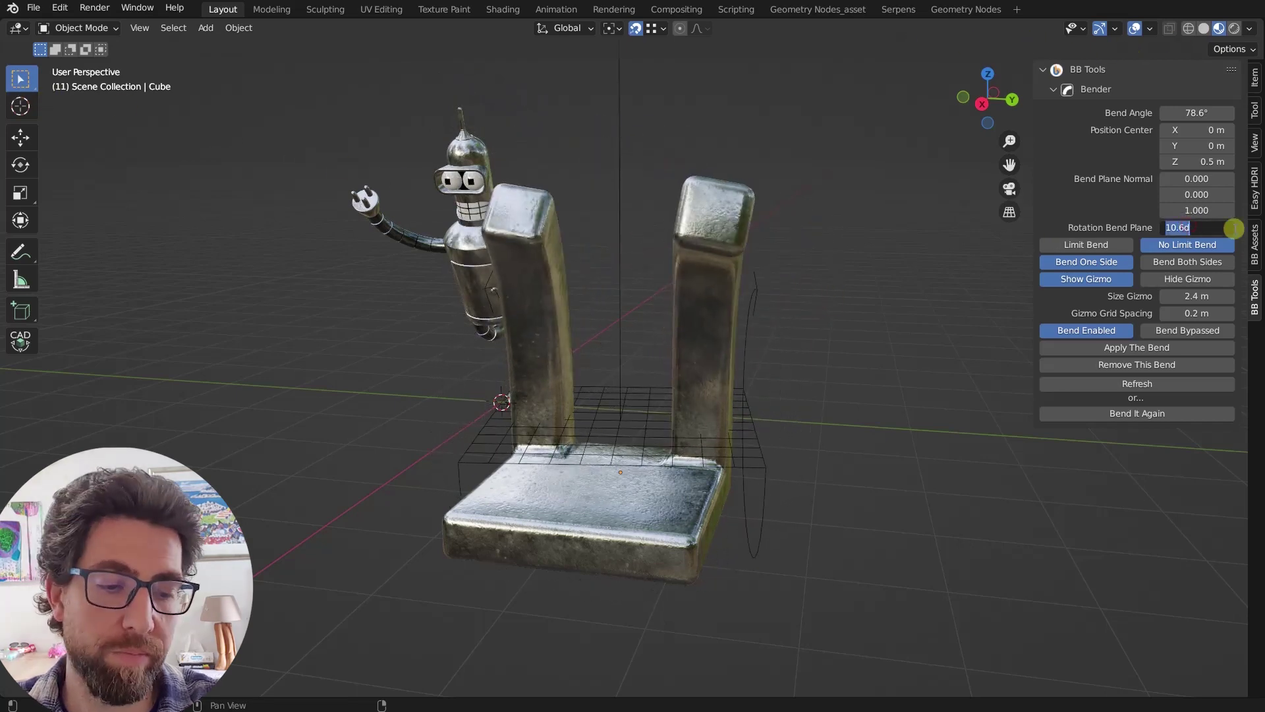
text(0)
key(Return)
Switch the bracket's bend to Limit Bend, folding the uprights into horizontal arms
scroll(851, 206, down, 4)
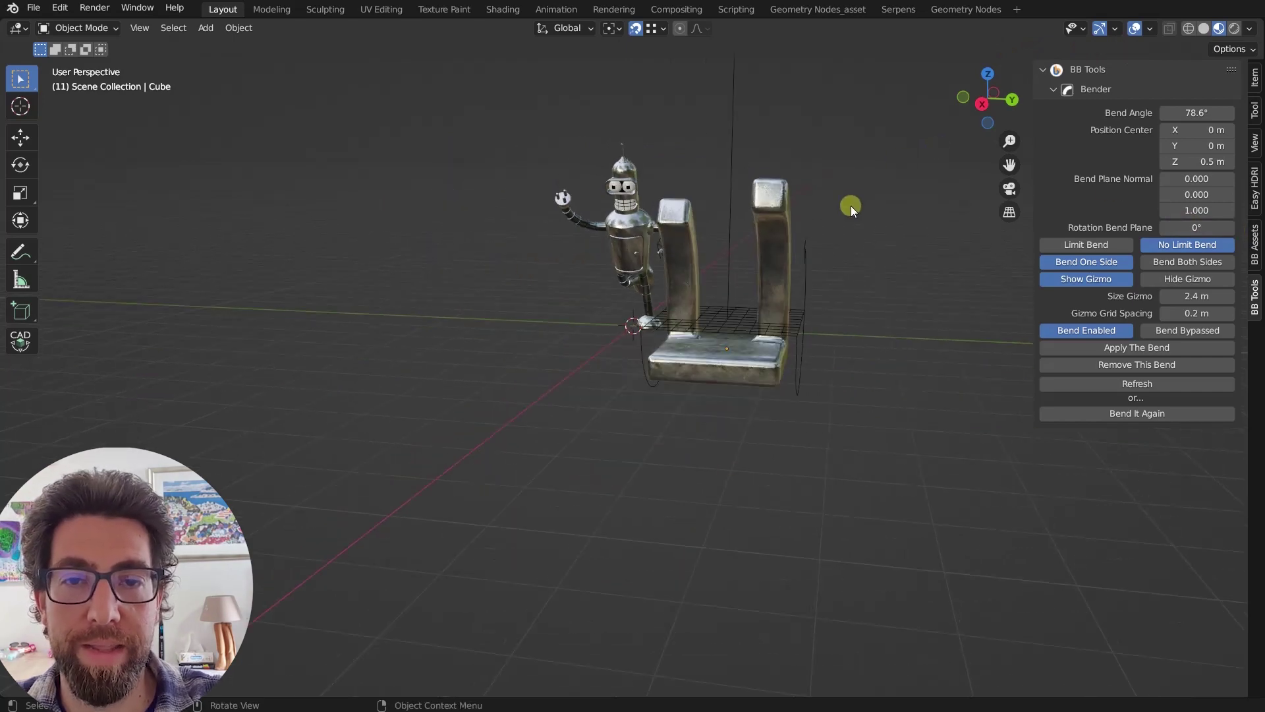
middle_drag(851, 205, 886, 301)
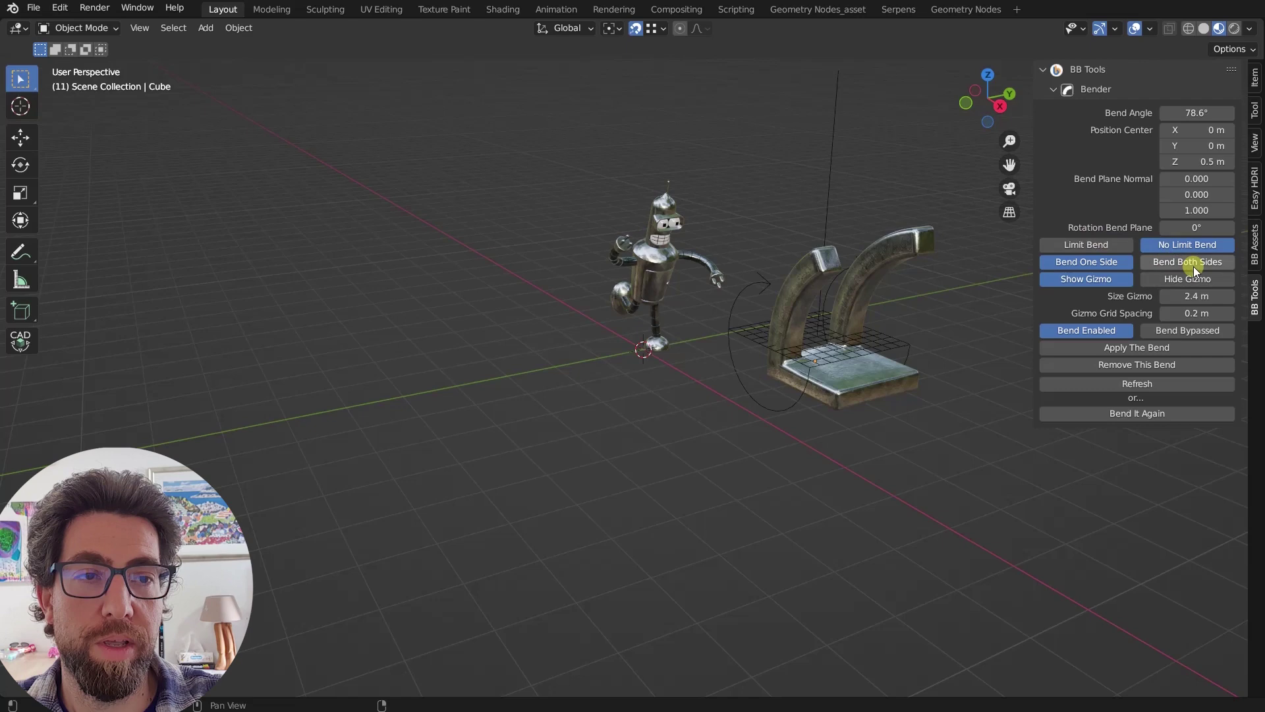
click(1112, 246)
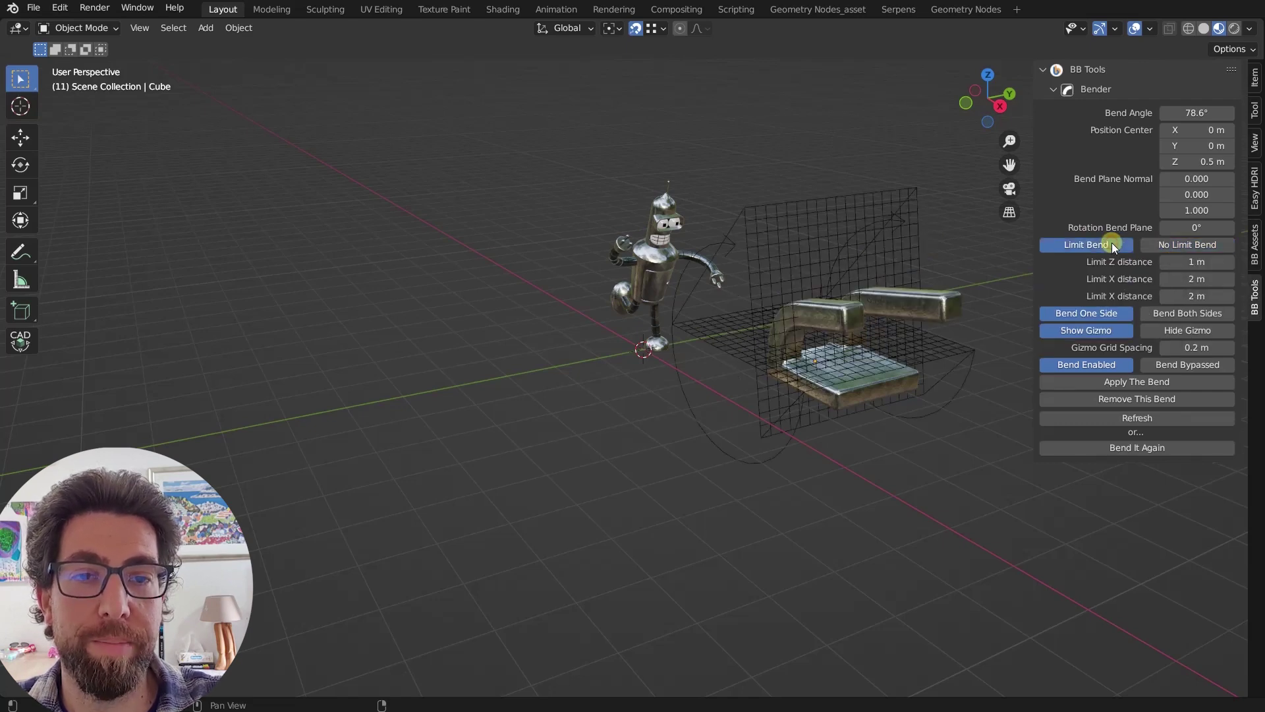
mouse_move(857, 350)
middle_down()
mouse_move(923, 357)
mouse_move(858, 338)
middle_up()
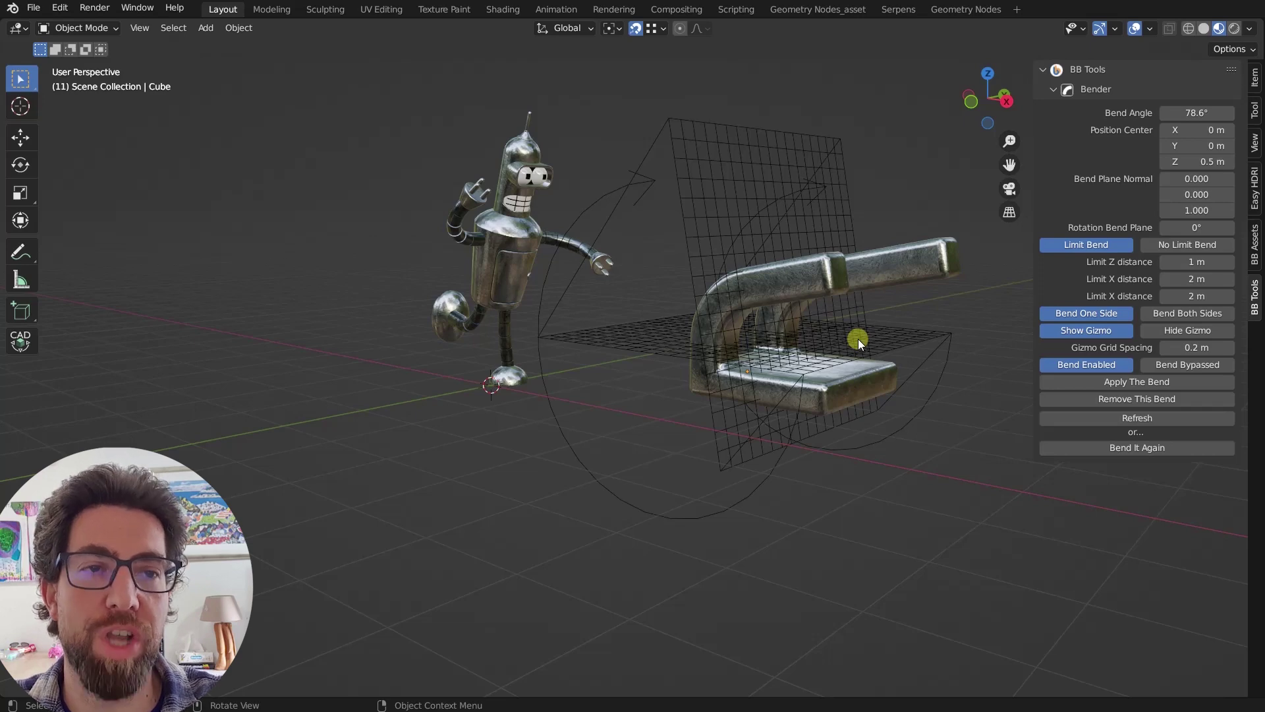
Reset the bend angle to 0° and select the bracket to show its gizmo
click(1186, 112)
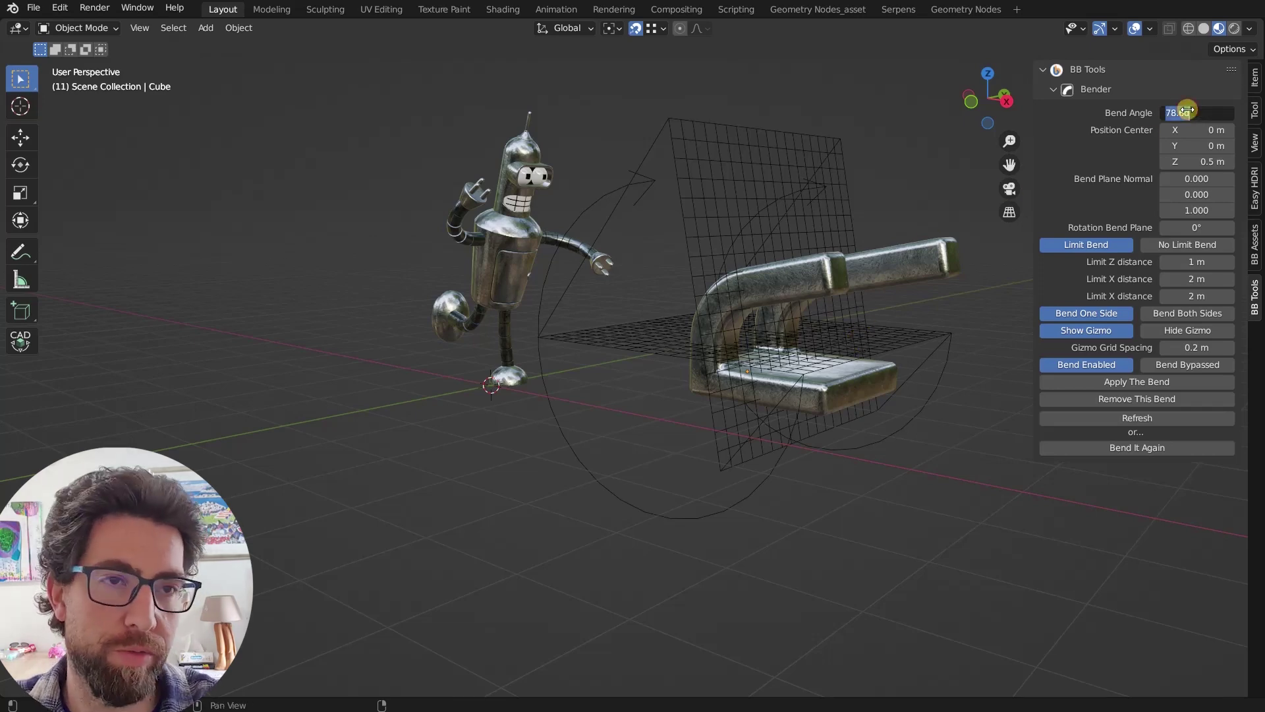
text(0)
key(Return)
middle_drag(915, 212, 840, 250)
click(851, 251)
Bend the arms to 38.1° and view the bracket from the front
scroll(851, 251, down, 2)
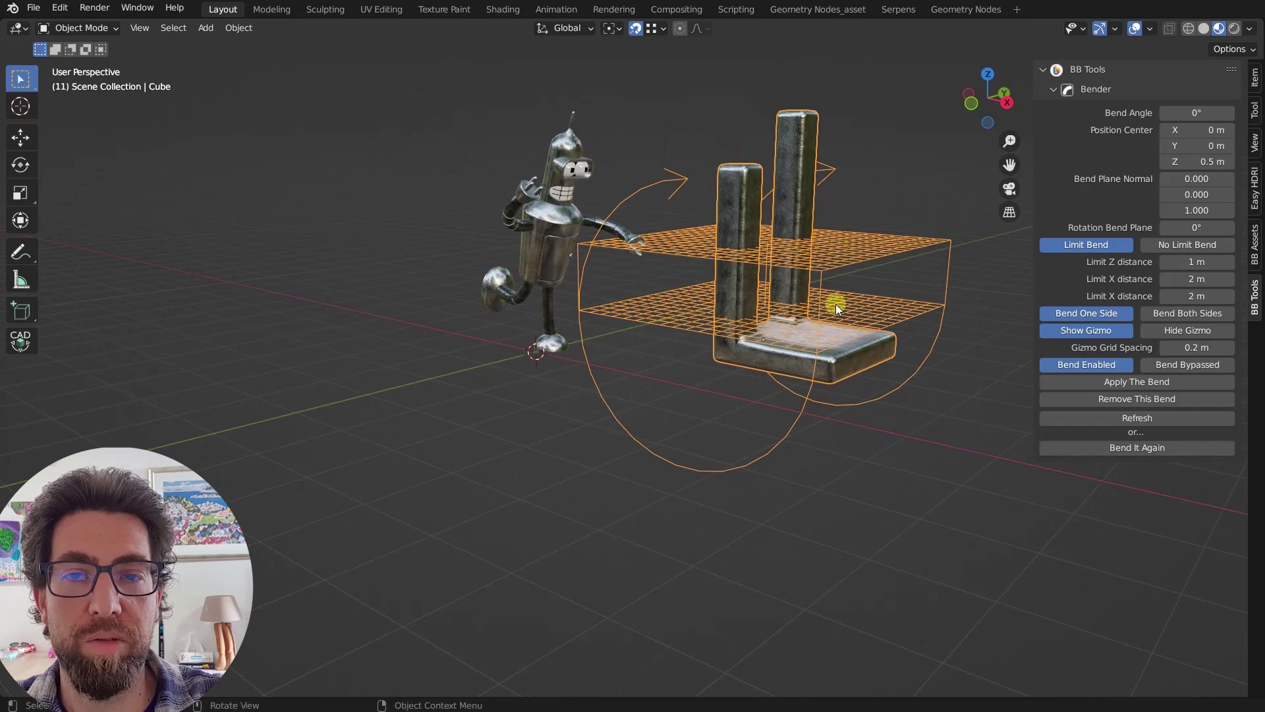
middle_drag(835, 303, 982, 276)
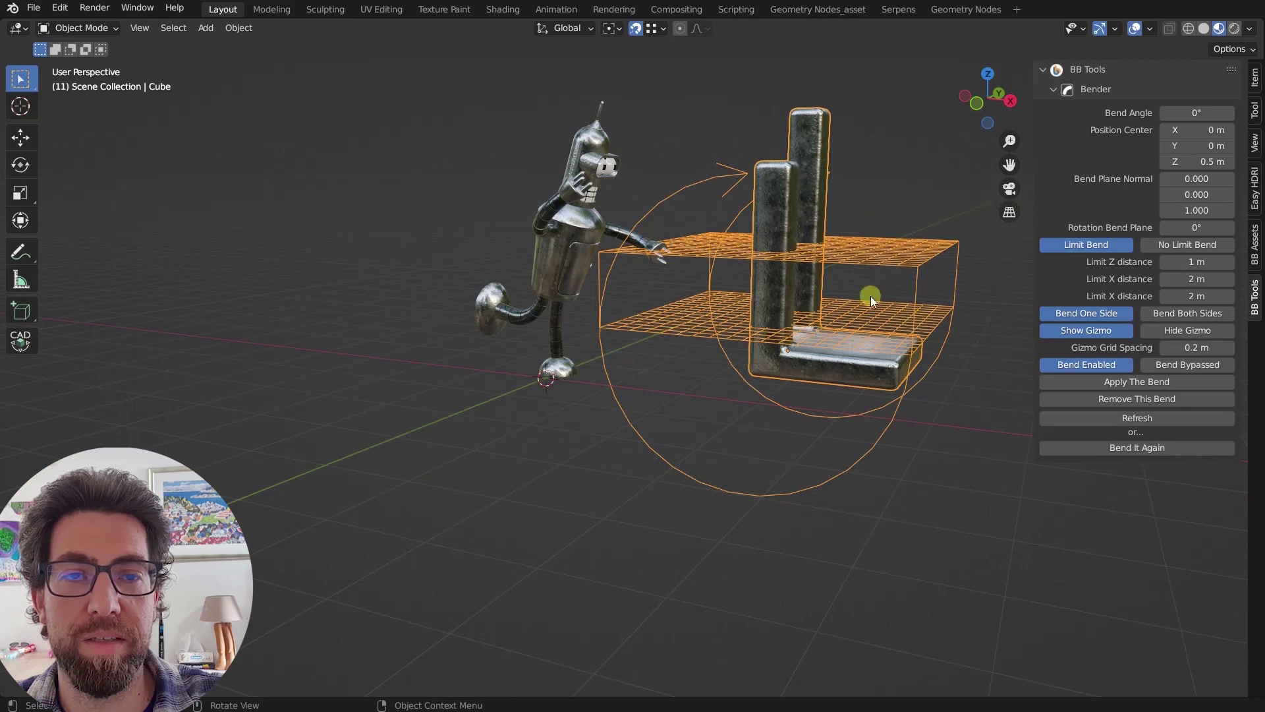
scroll(874, 261, up, 3)
middle_drag(873, 261, 836, 271)
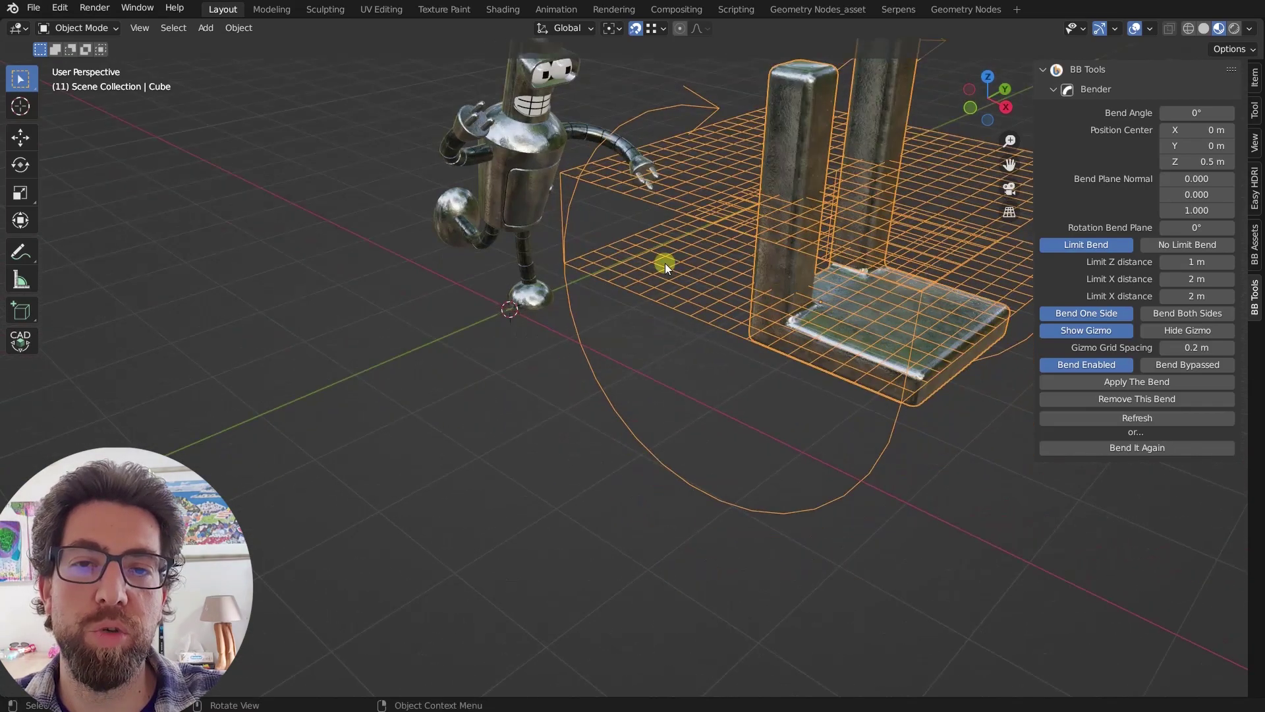
middle_drag(666, 262, 845, 215)
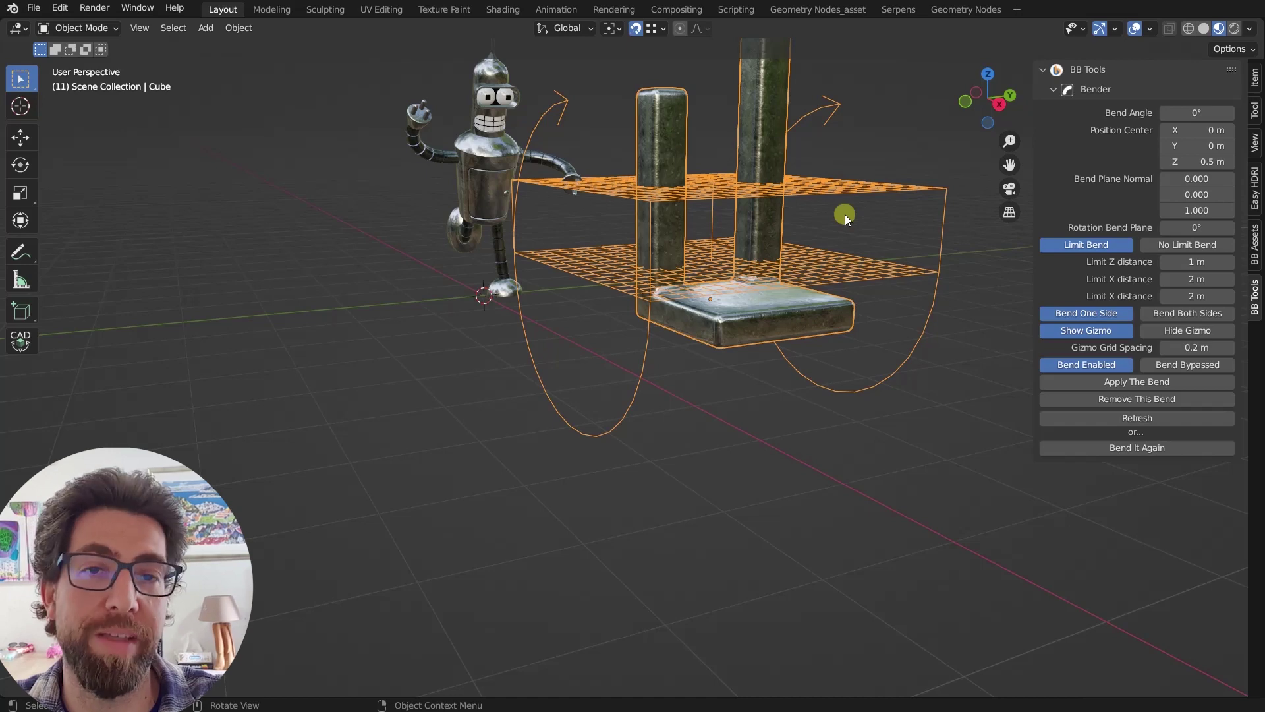
middle_drag(833, 212, 800, 243)
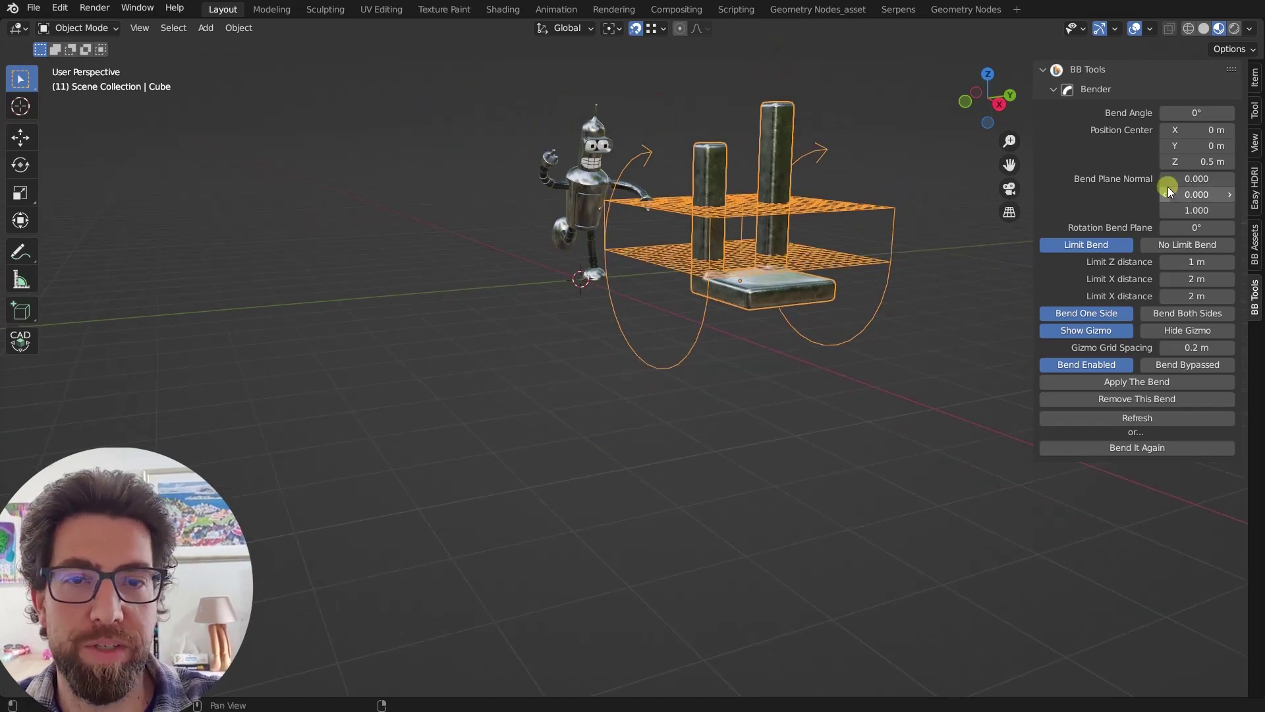
drag(1189, 113, 1225, 113)
click(997, 105)
scroll(762, 224, up, 3)
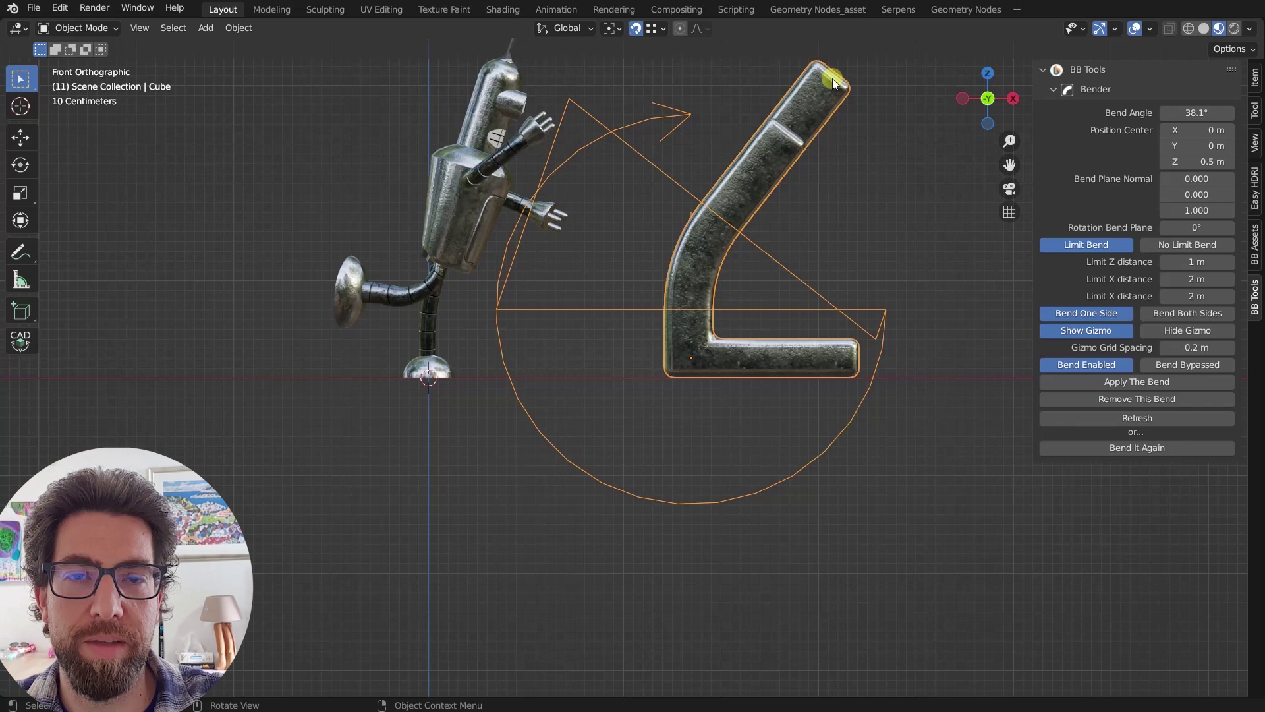
Reset the bend angle to 0° after briefly raising it to 55.2°
drag(1186, 112, 1204, 113)
middle_drag(782, 270, 701, 276)
click(1191, 113)
text(0)
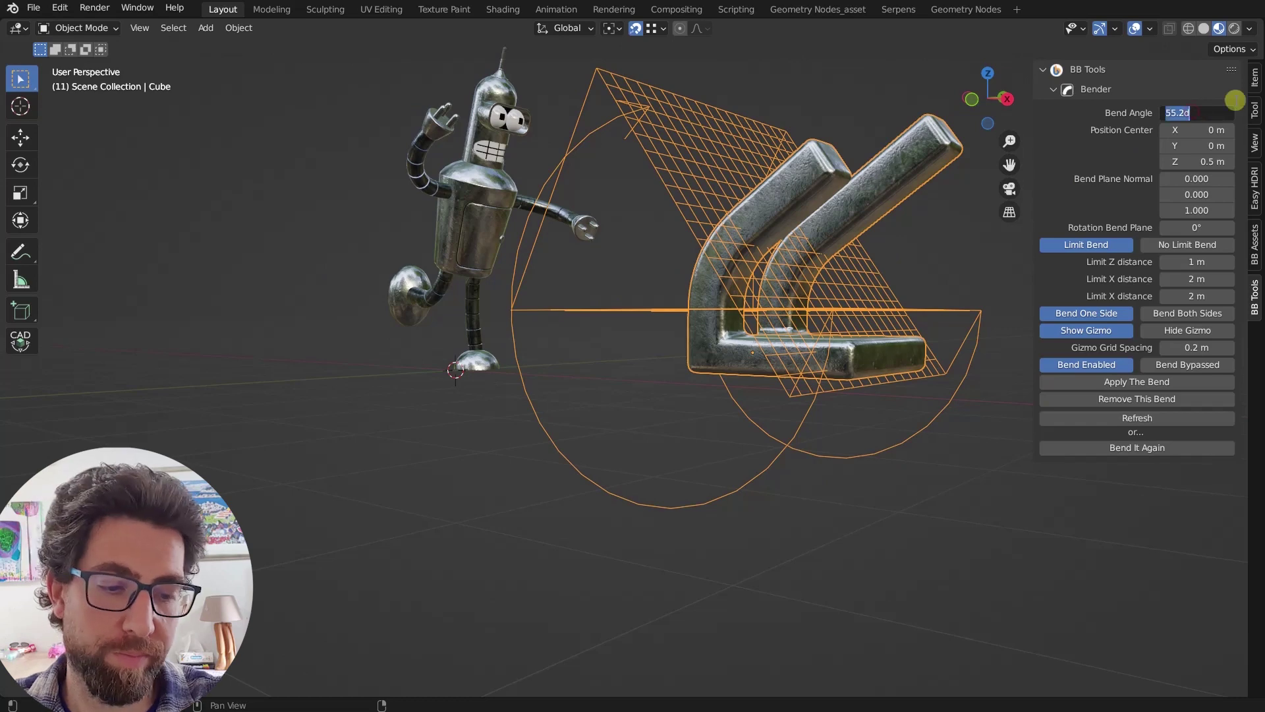
key(Return)
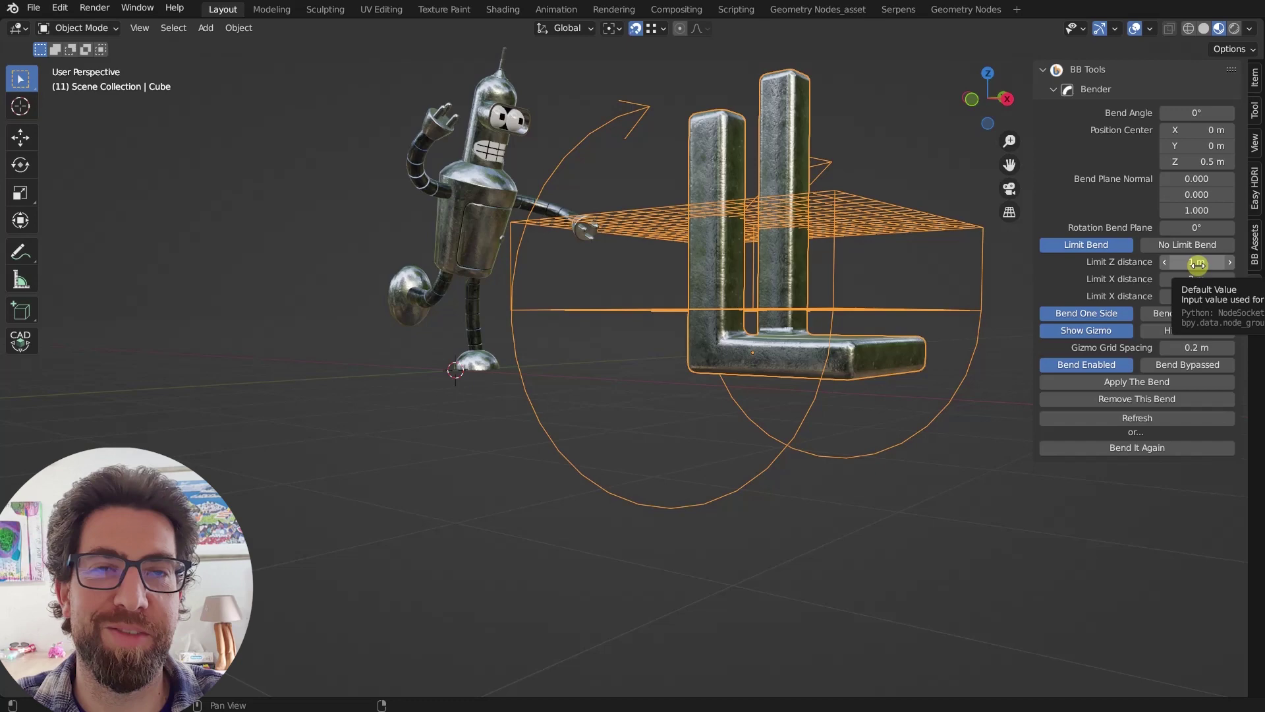
middle_drag(833, 297, 910, 236)
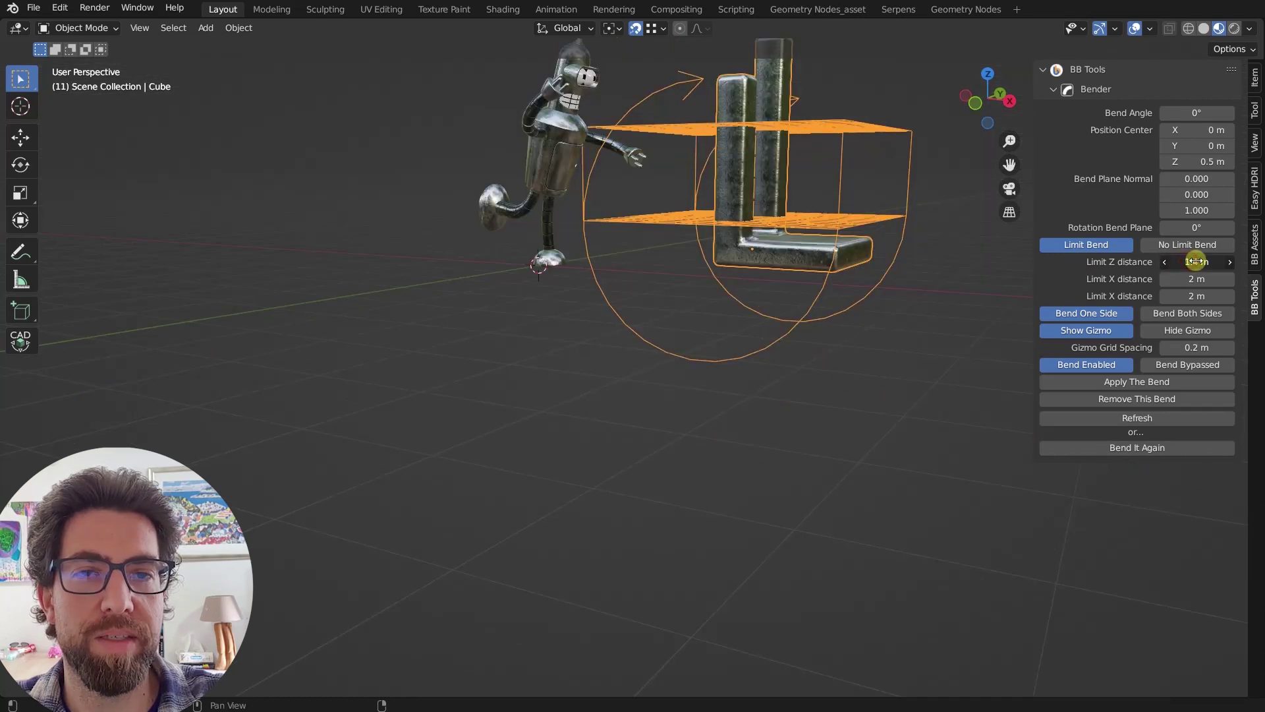
Resize the limit box to Z 1.1 m and X distances 1.7 m and 0.5 m
drag(1195, 261, 1210, 278)
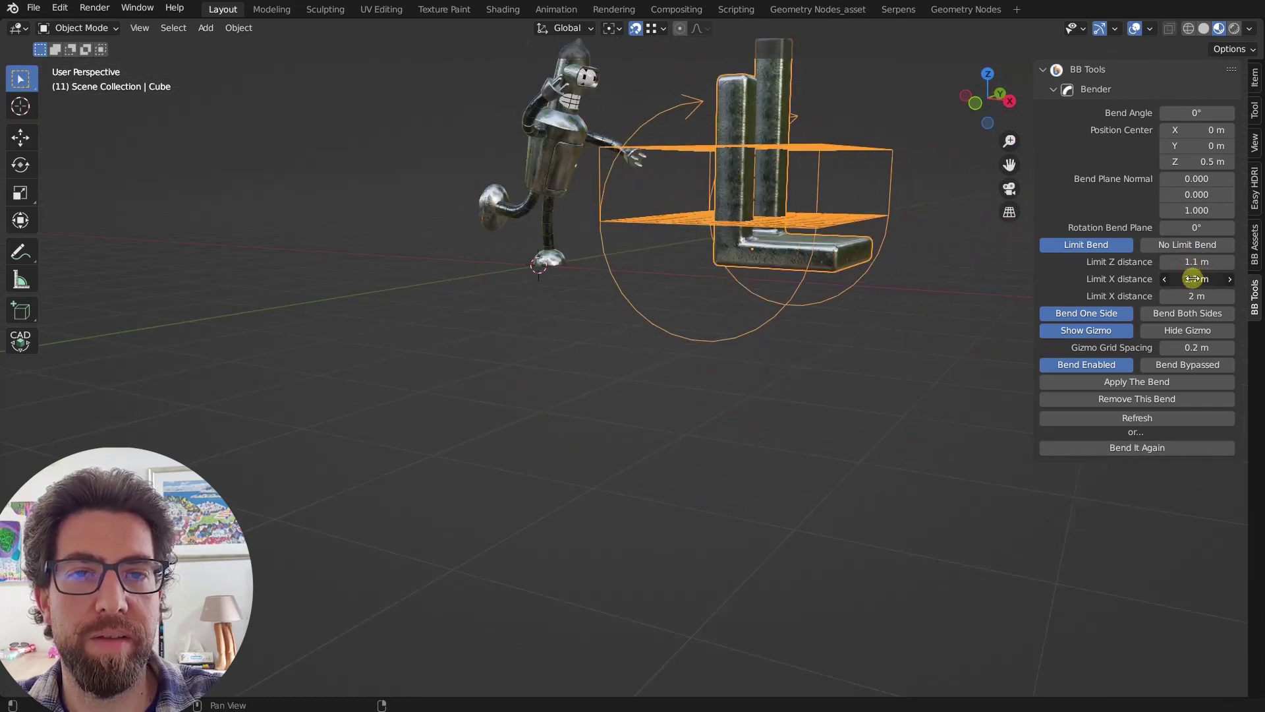
middle_drag(784, 198, 857, 191)
drag(1205, 297, 1183, 293)
middle_drag(791, 220, 750, 207)
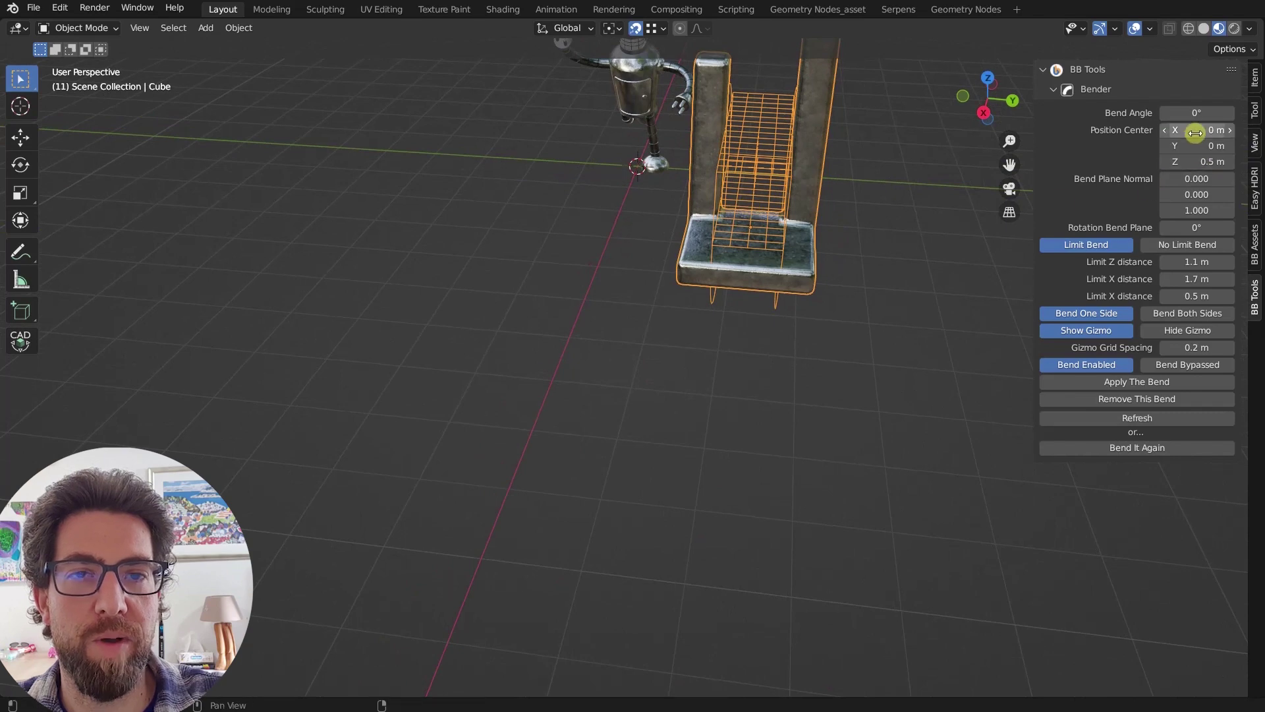
Move the bend centre to X 0 m, Y 0.7 m
drag(1191, 127, 1208, 151)
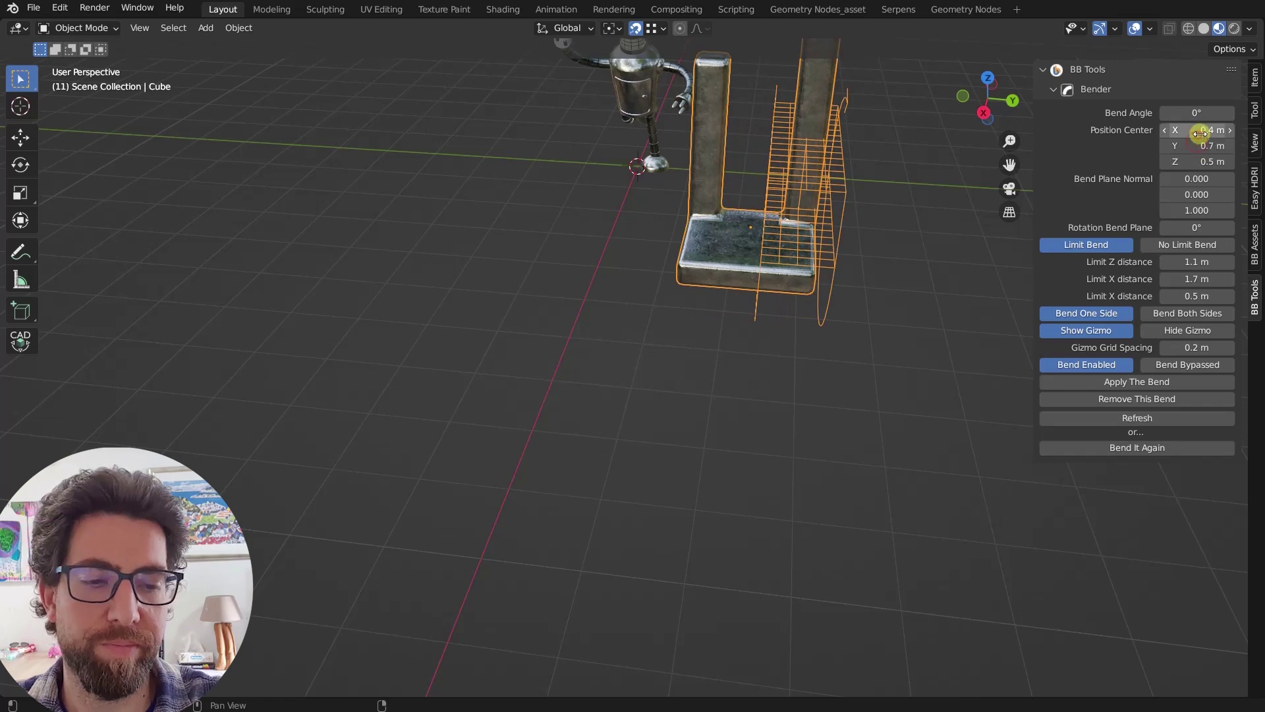
click(1198, 132)
text(0)
key(Return)
middle_drag(758, 174, 817, 181)
Bend the upright over to 49.2°
drag(1195, 113, 1249, 112)
middle_drag(923, 178, 882, 233)
scroll(844, 144, up, 3)
scroll(843, 208, up, 3)
scroll(867, 232, down, 4)
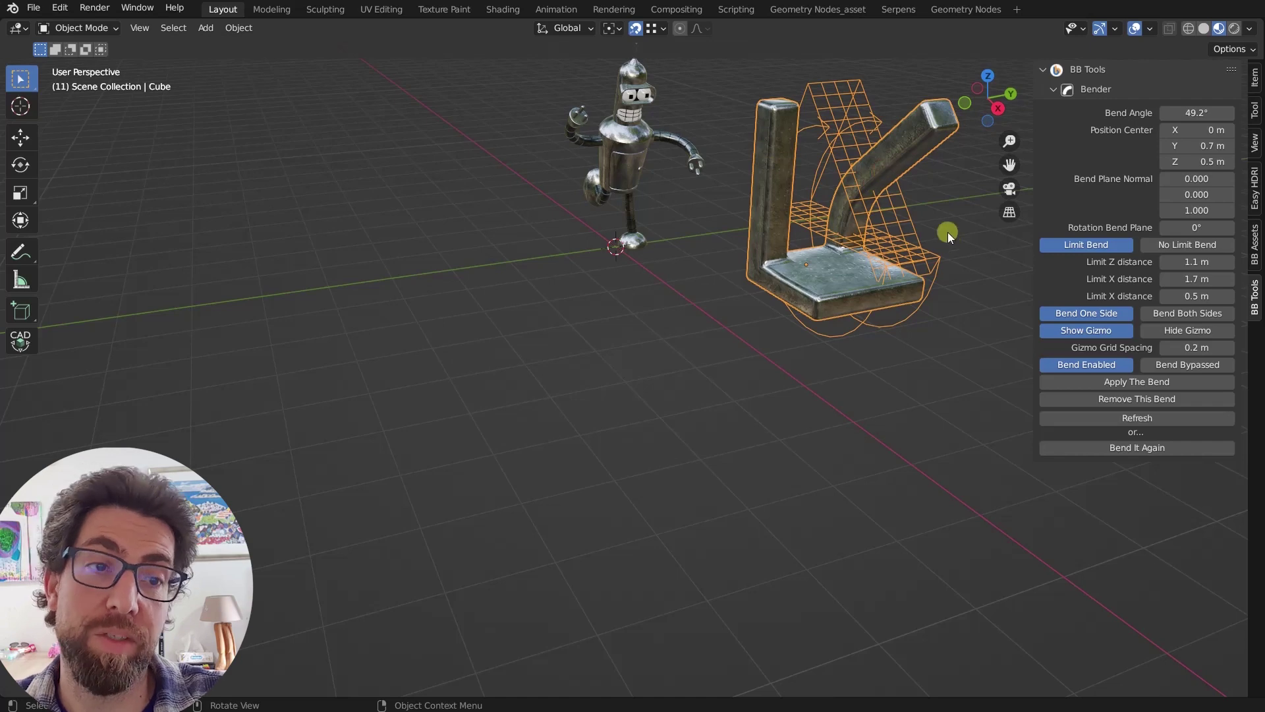
click(1182, 244)
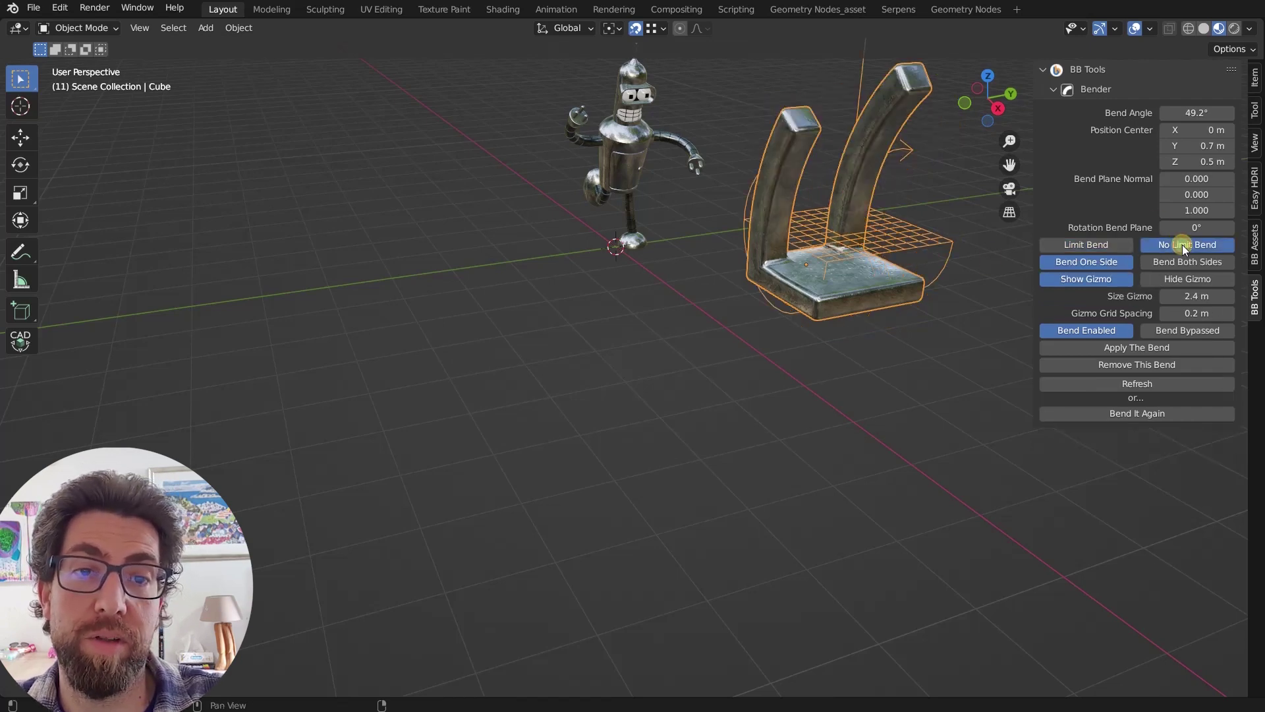
click(1102, 241)
middle_drag(1027, 238, 888, 230)
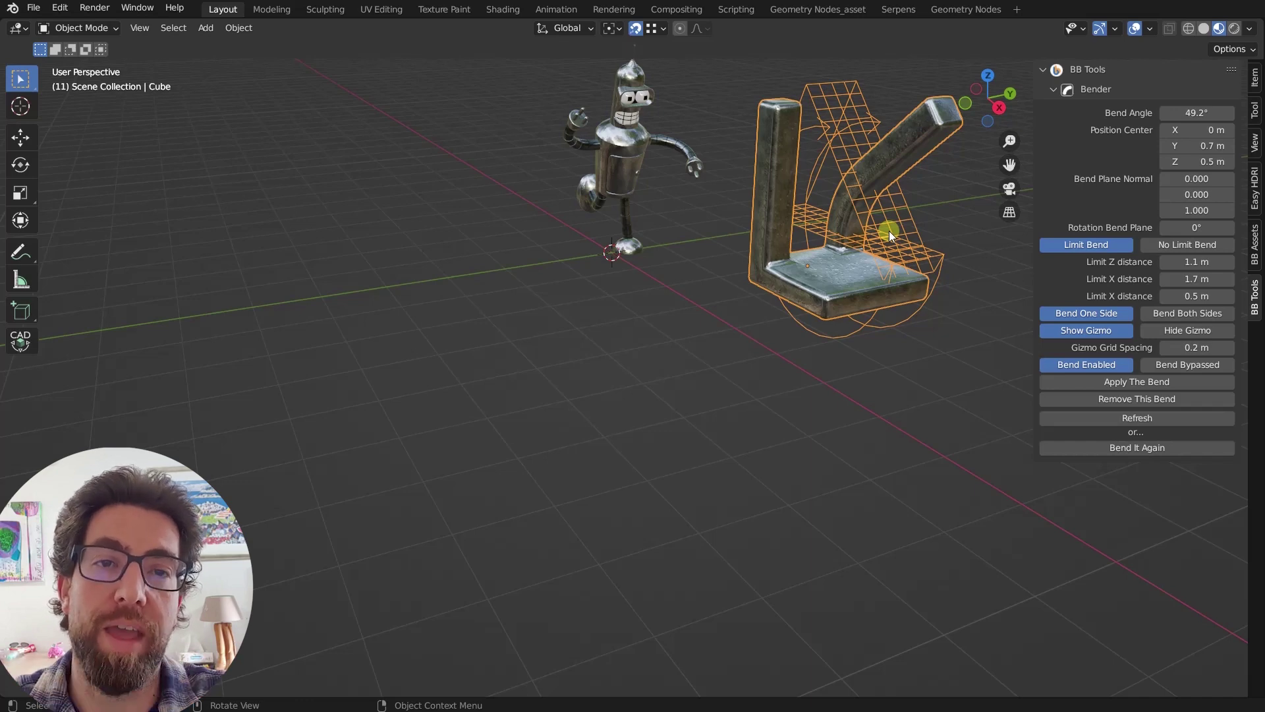
click(1188, 364)
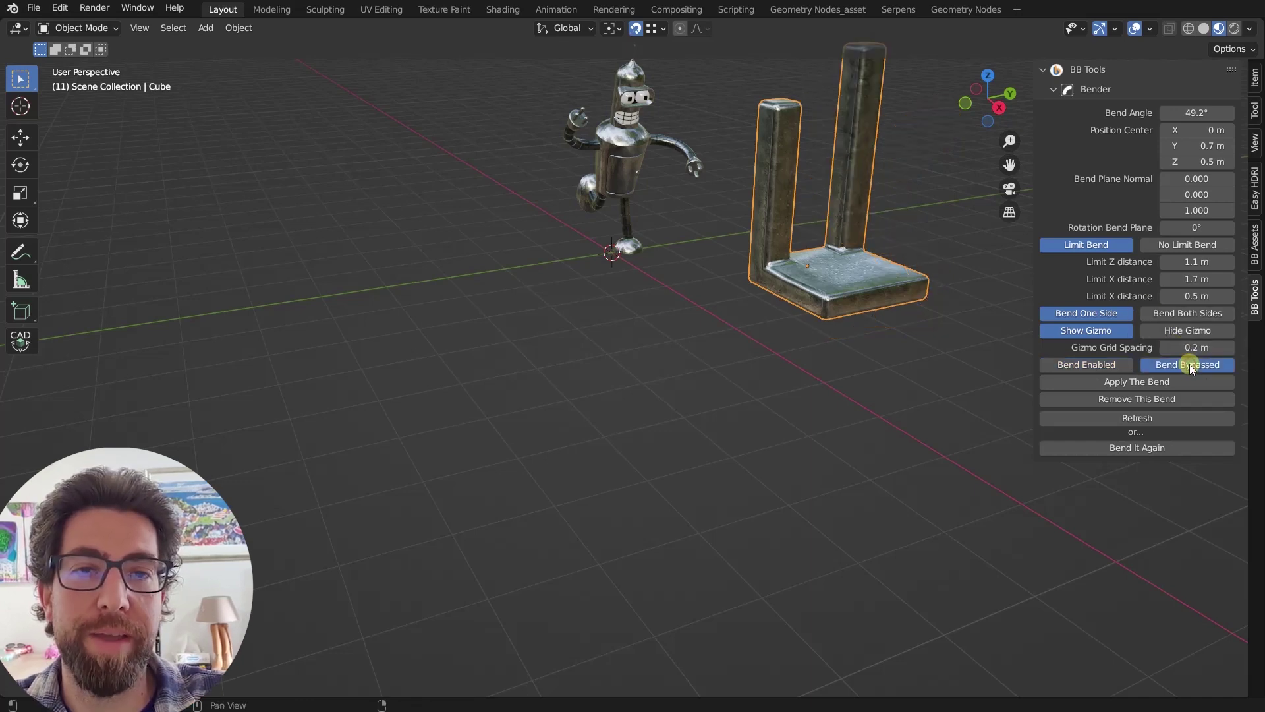
click(1118, 364)
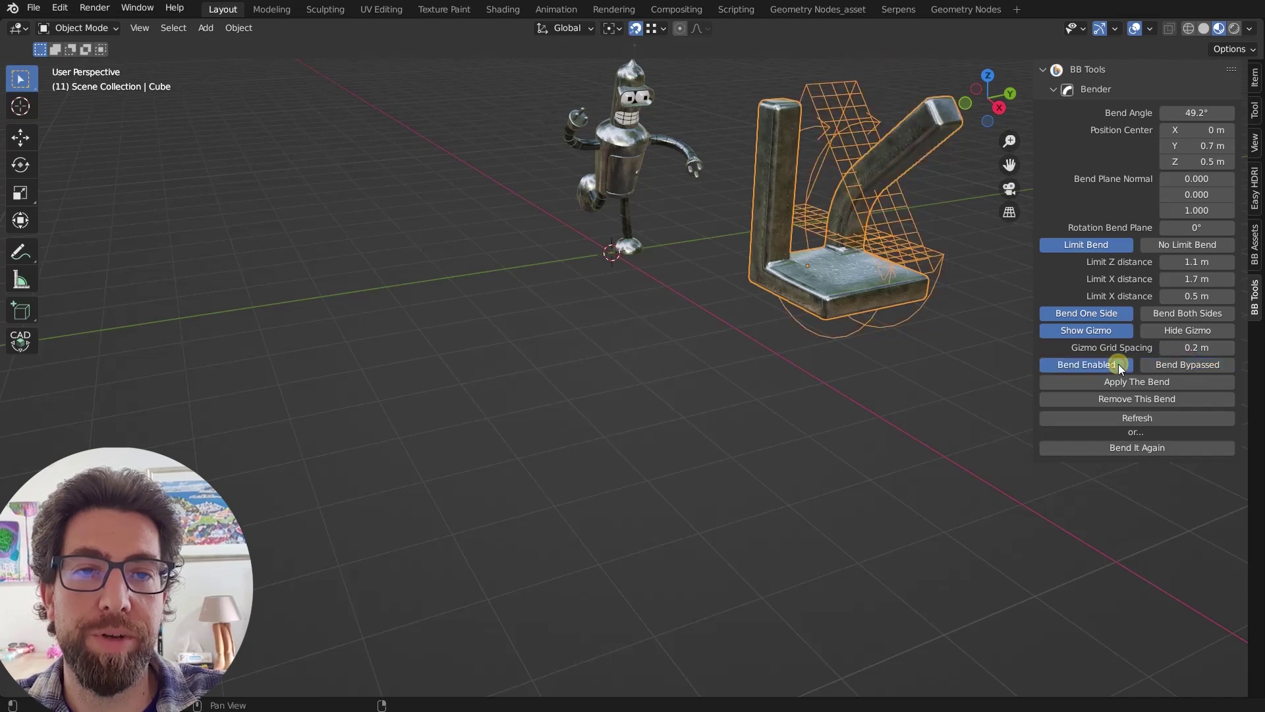
click(1167, 384)
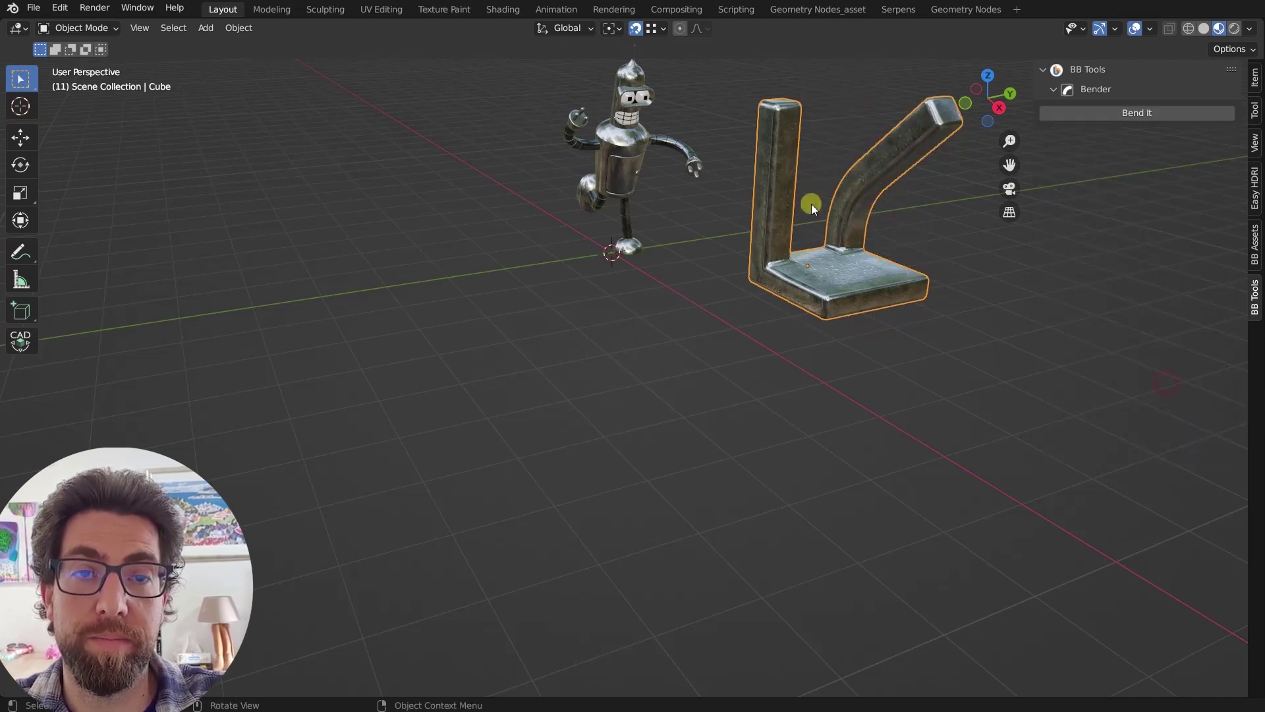
middle_drag(812, 204, 887, 170)
key(Tab)
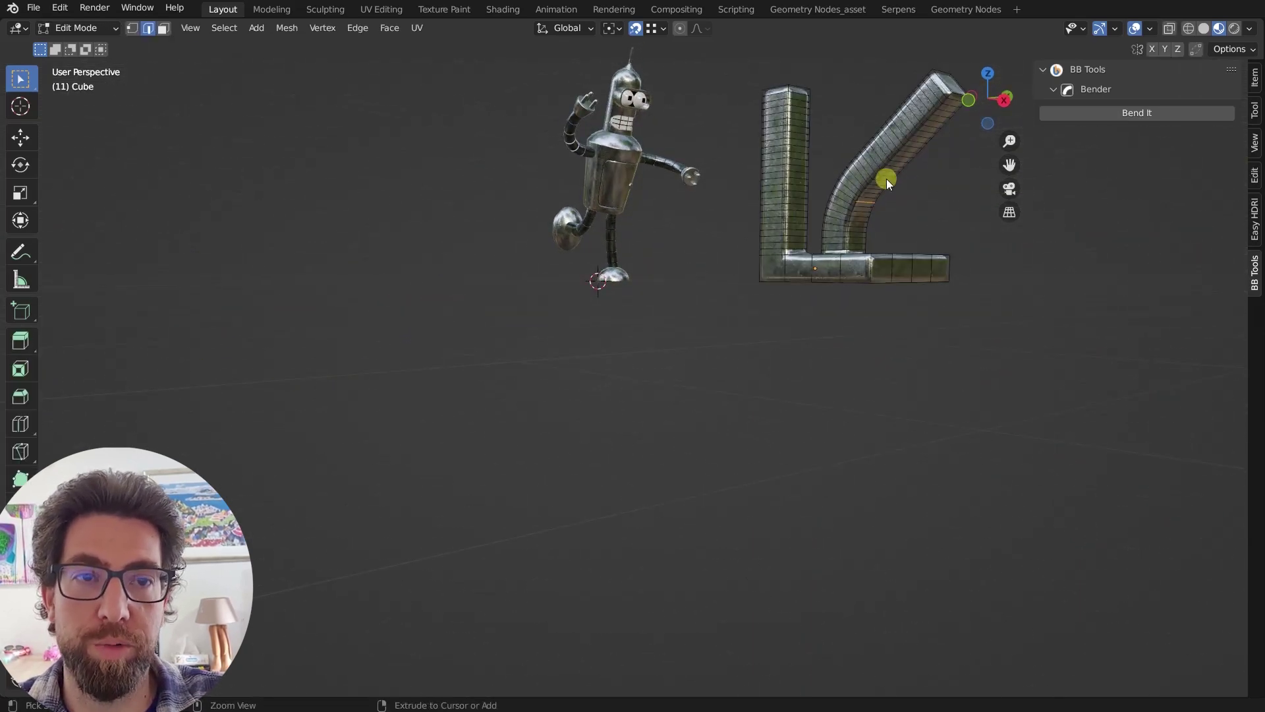
key(Tab)
click(887, 180)
key(shift+r)
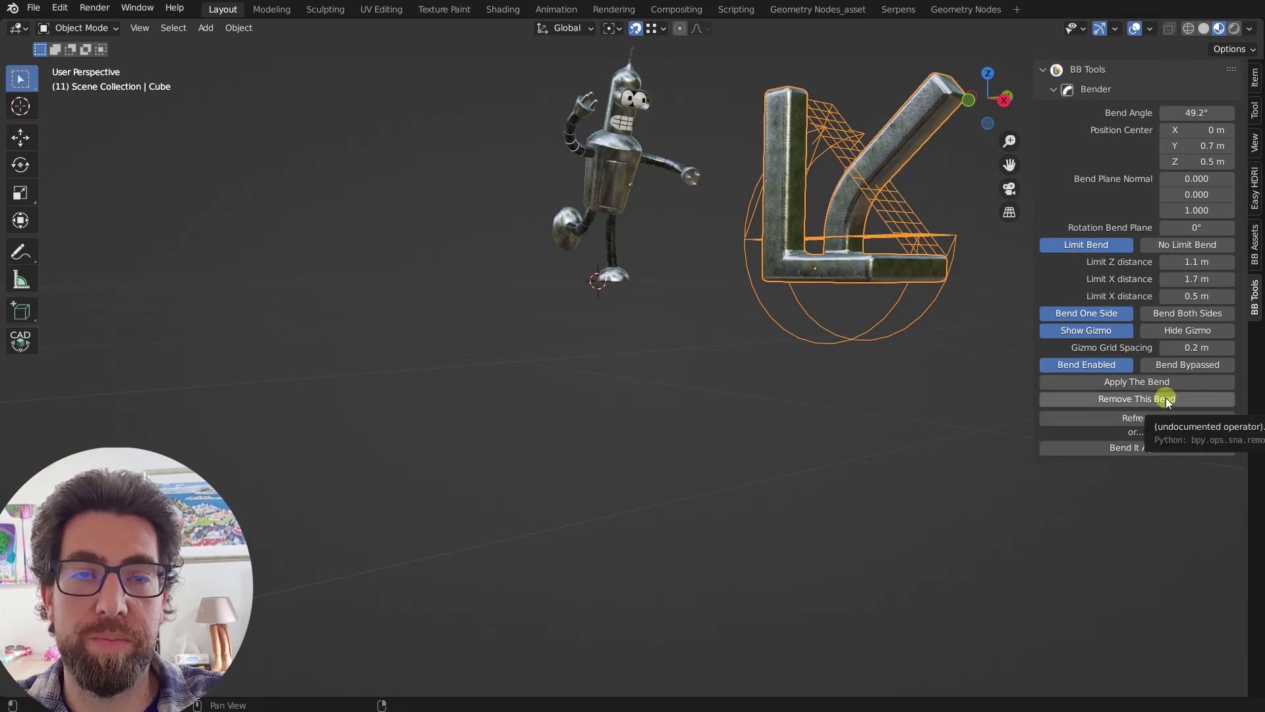
middle_drag(942, 283, 884, 239)
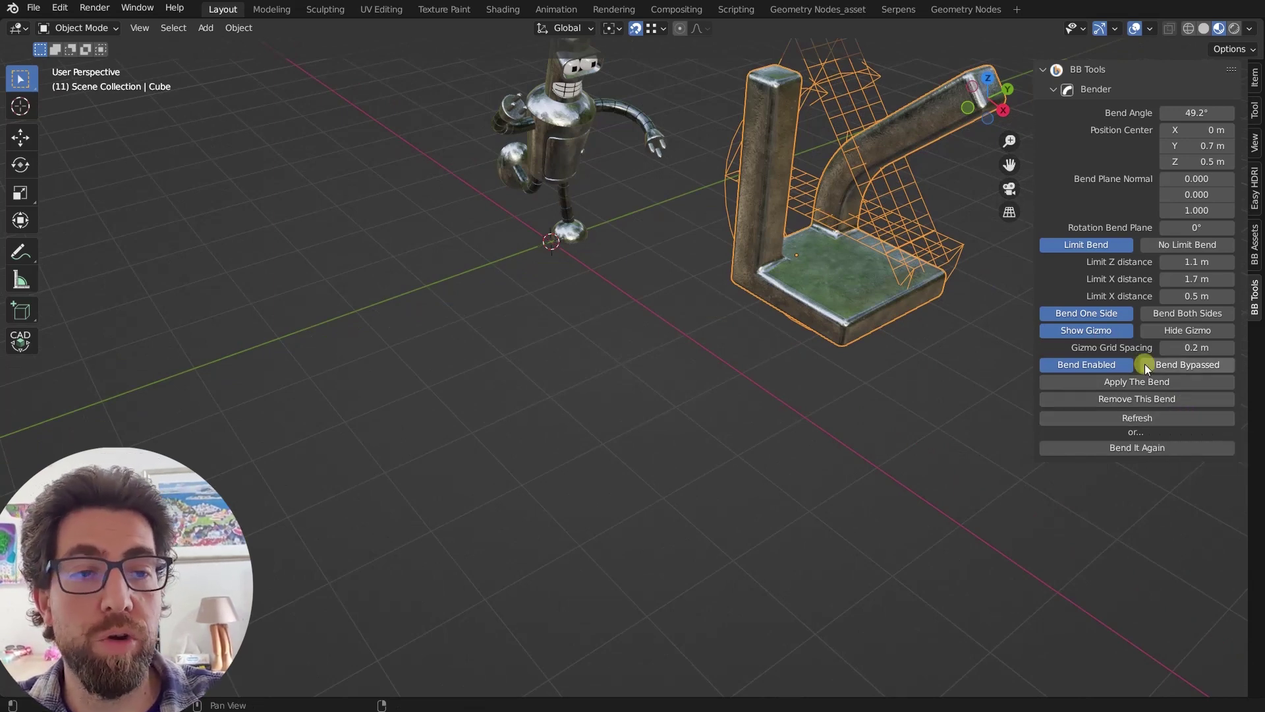
Stack a second bend, comparing Bend.001 before returning to Bend.002
click(1148, 448)
middle_drag(866, 361, 887, 358)
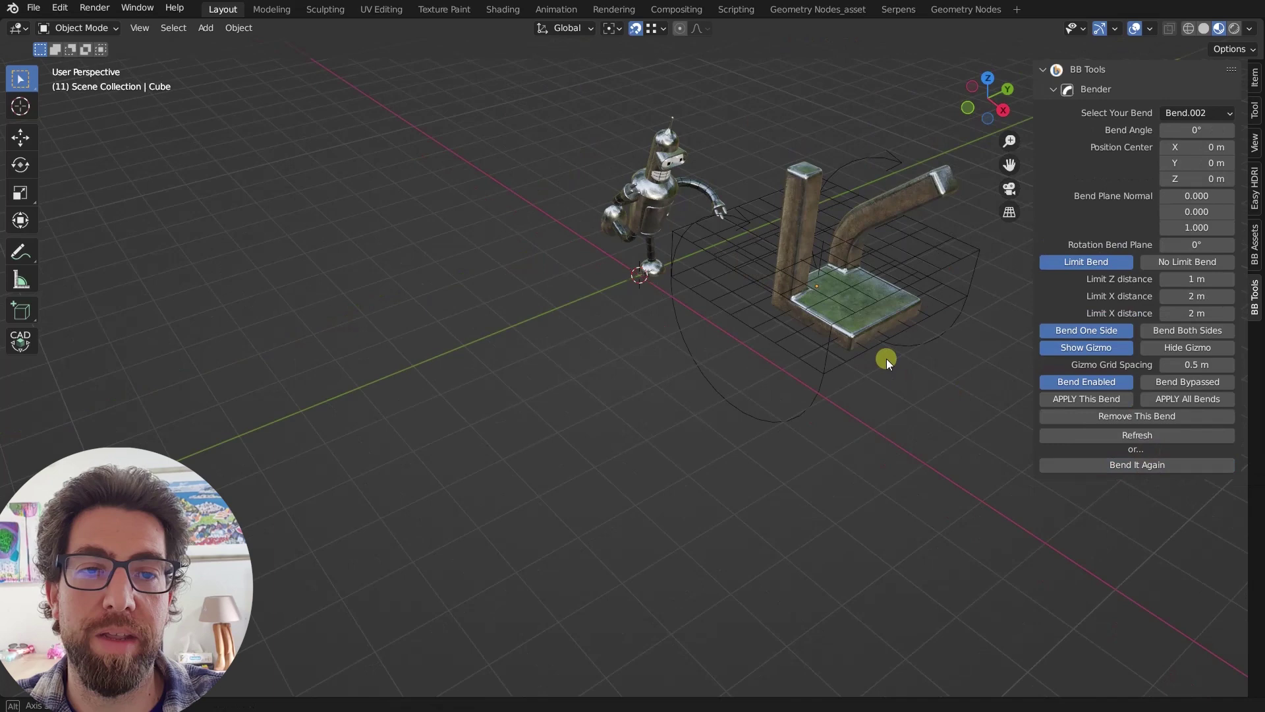
scroll(908, 274, up, 2)
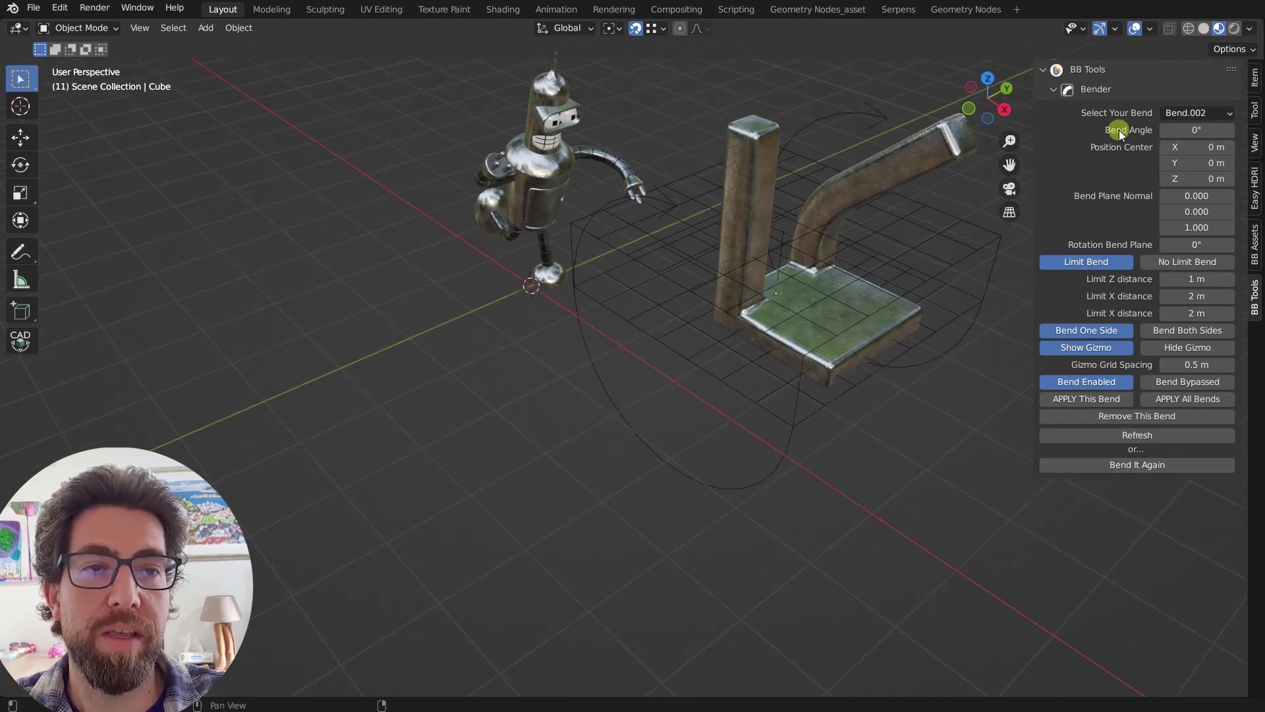
click(1193, 113)
click(1202, 131)
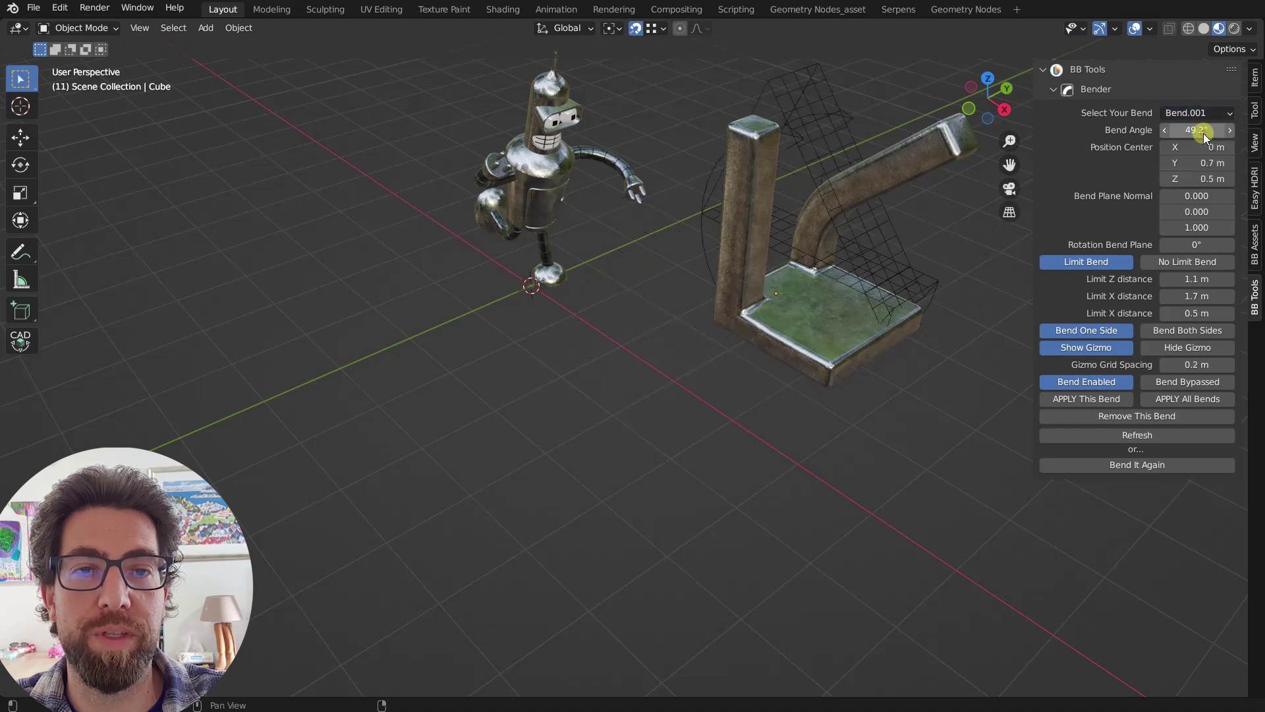
middle_drag(800, 255, 812, 216)
click(1194, 114)
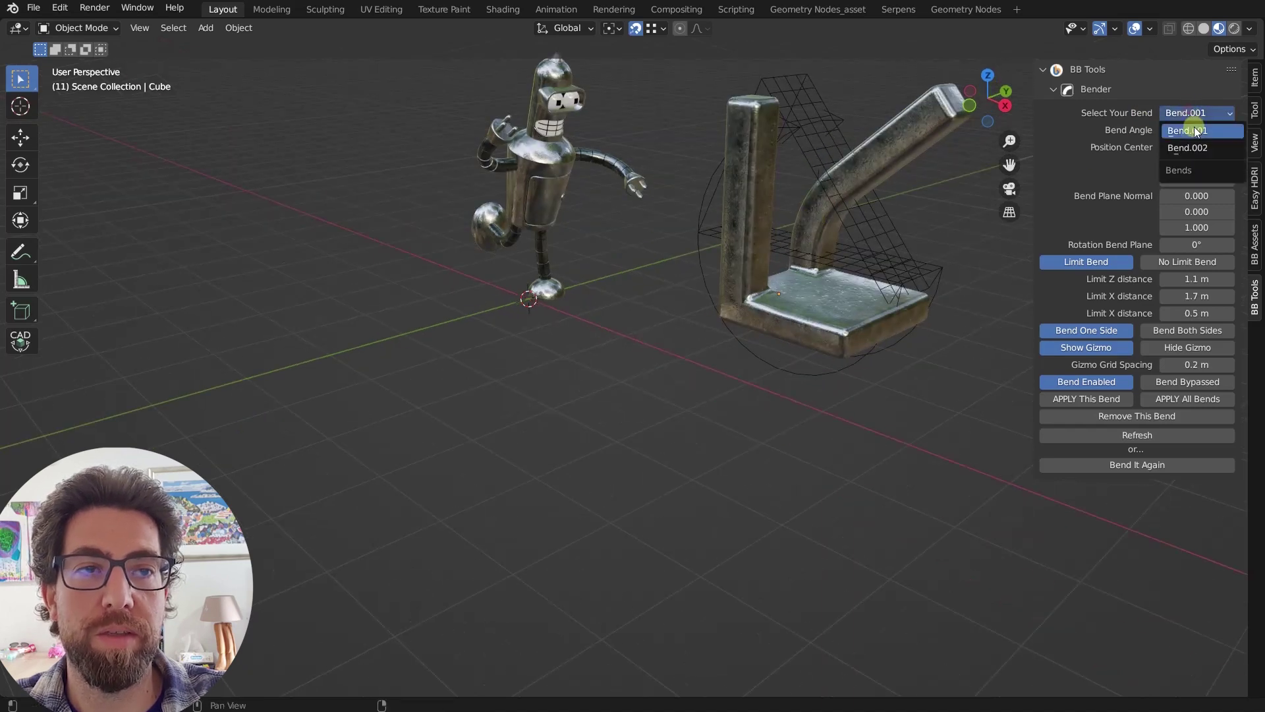
click(1197, 146)
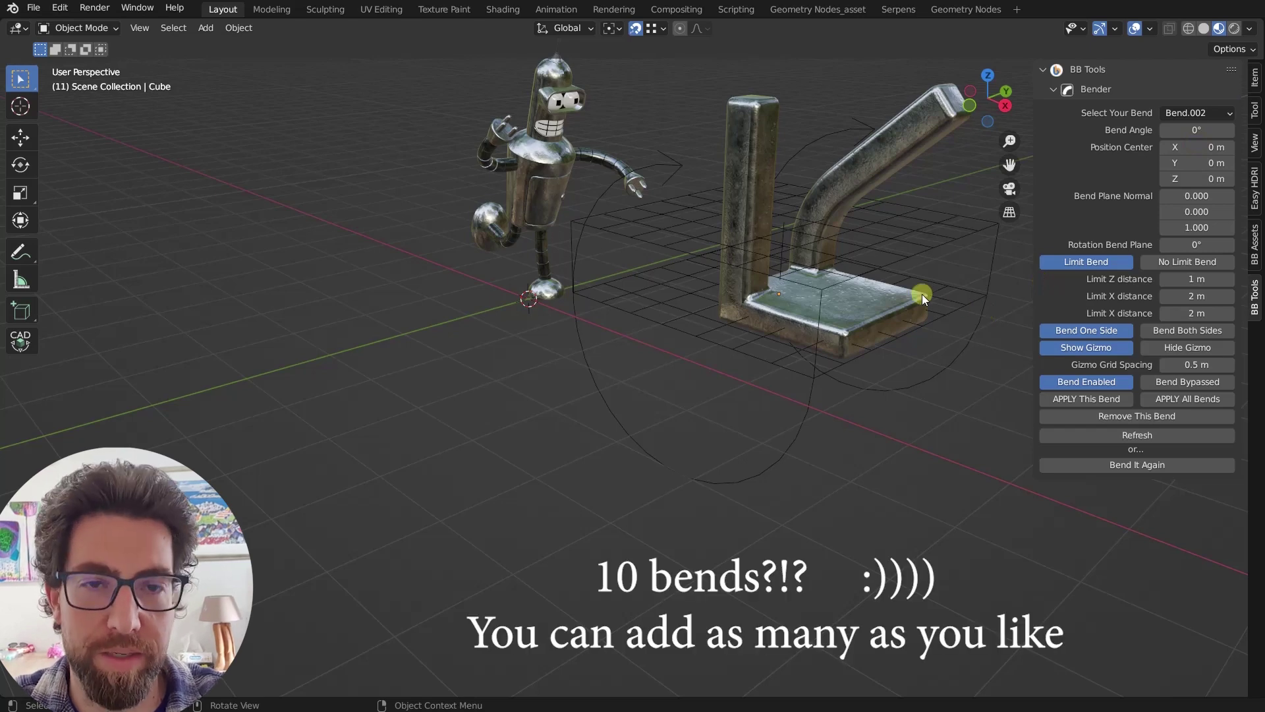
middle_drag(922, 294, 884, 296)
click(942, 236)
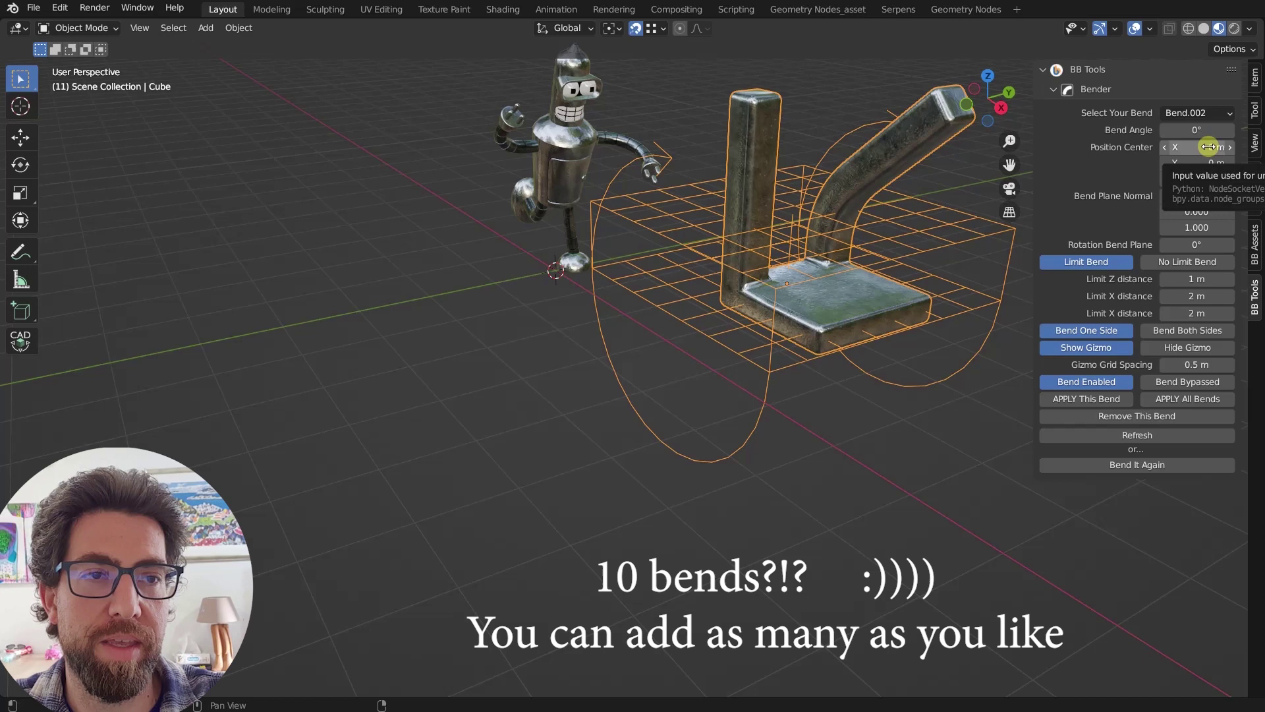
Set all Bend.002 limit distances to 0.4 m and tip the other upright to -47°
drag(1201, 278, 1200, 313)
text(0.)
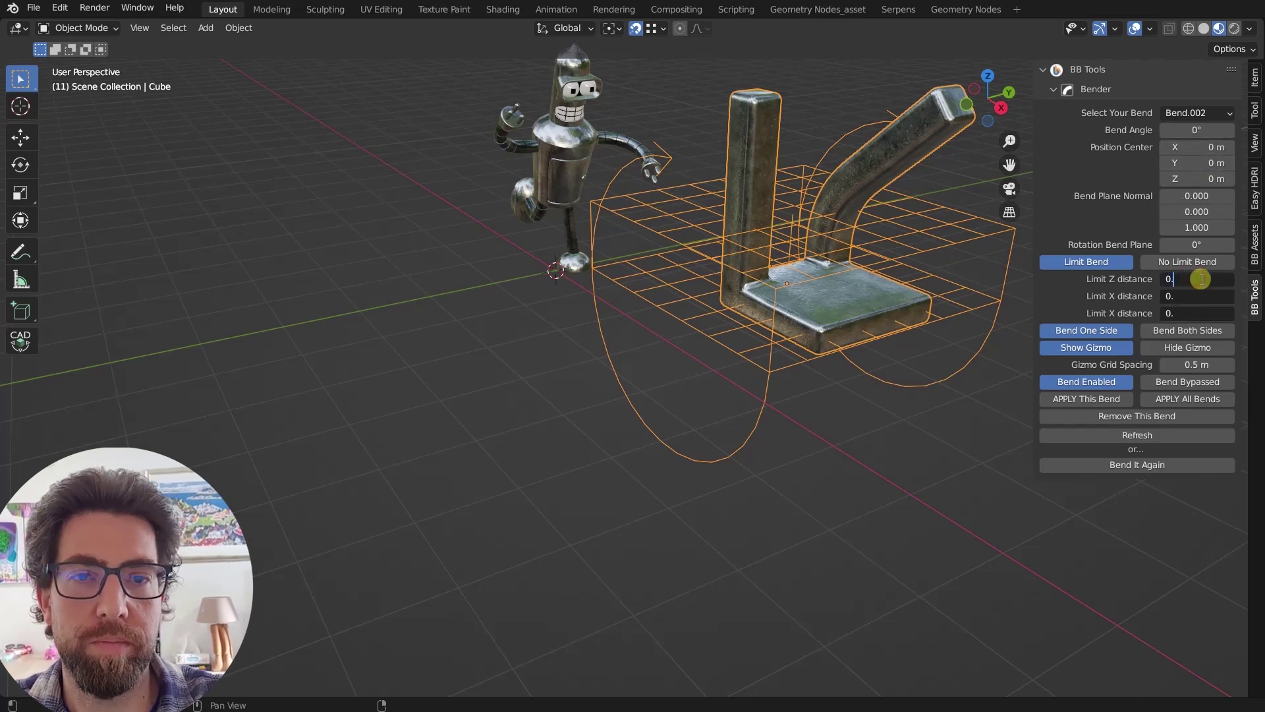
text(4)
key(Return)
ctrl+scroll(1164, 366, down, 4)
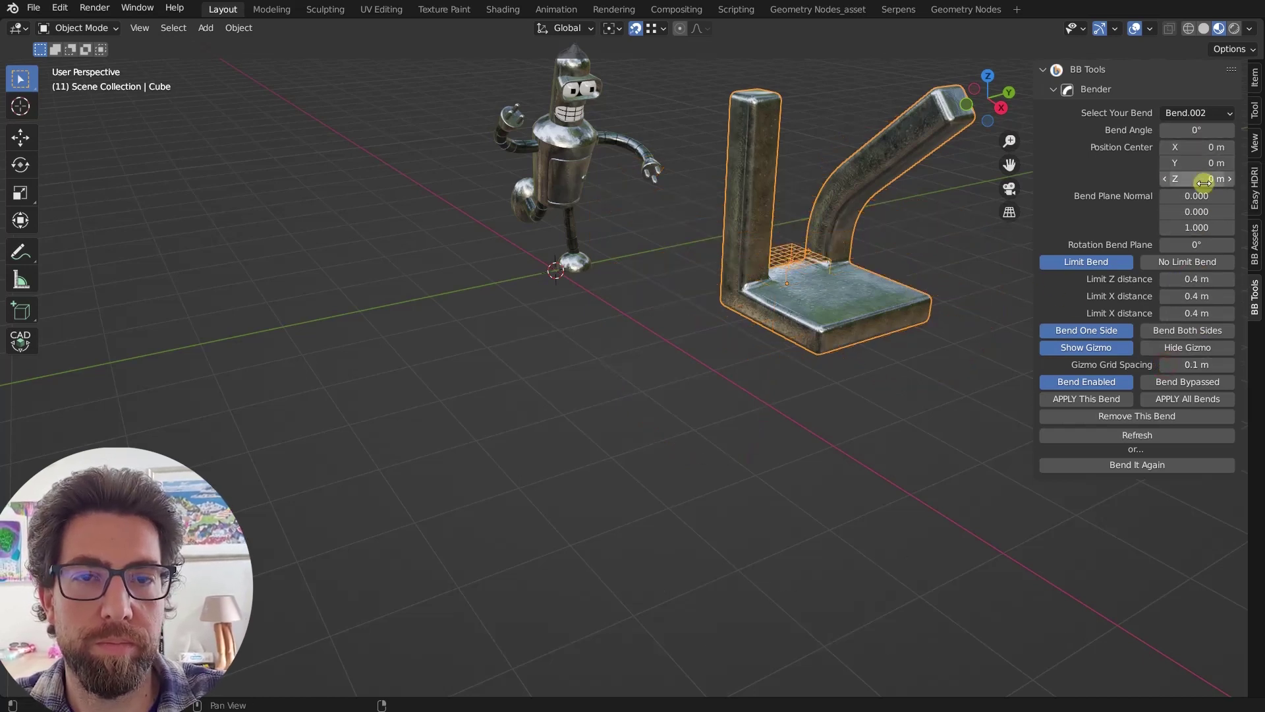
ctrl+scroll(1203, 178, up, 8)
ctrl+scroll(1202, 163, down, 8)
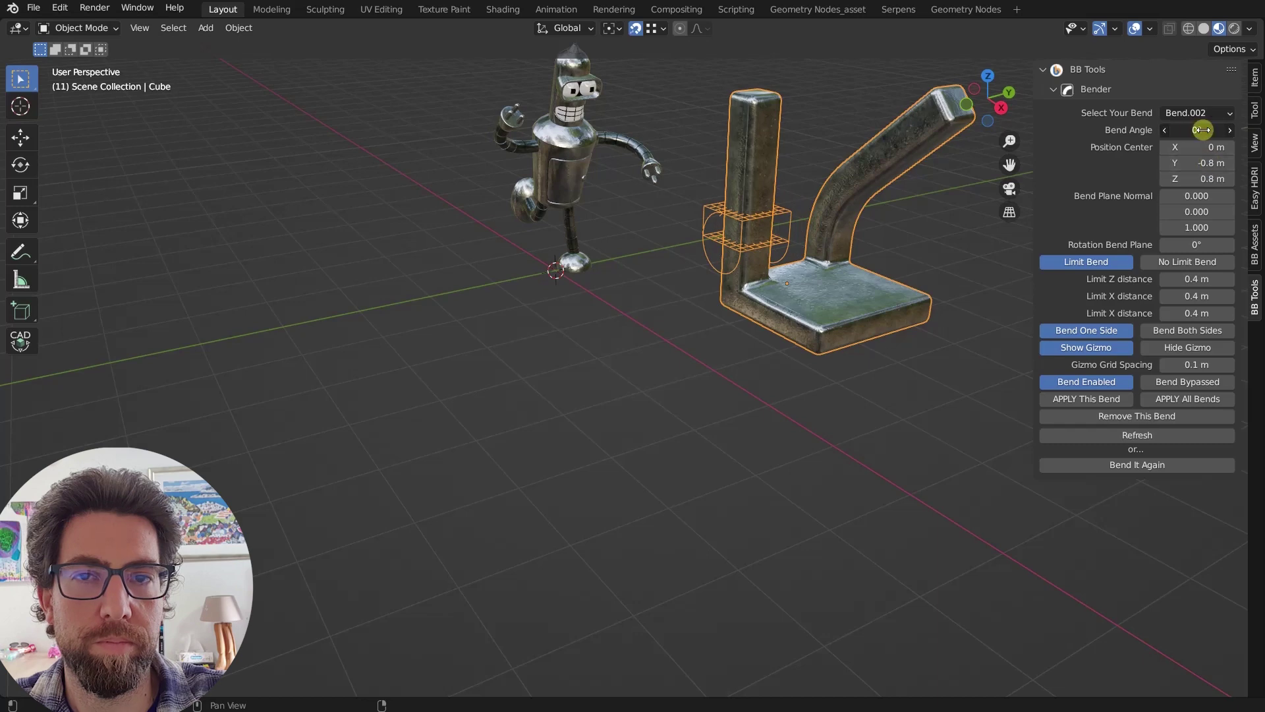
drag(1202, 129, 891, 180)
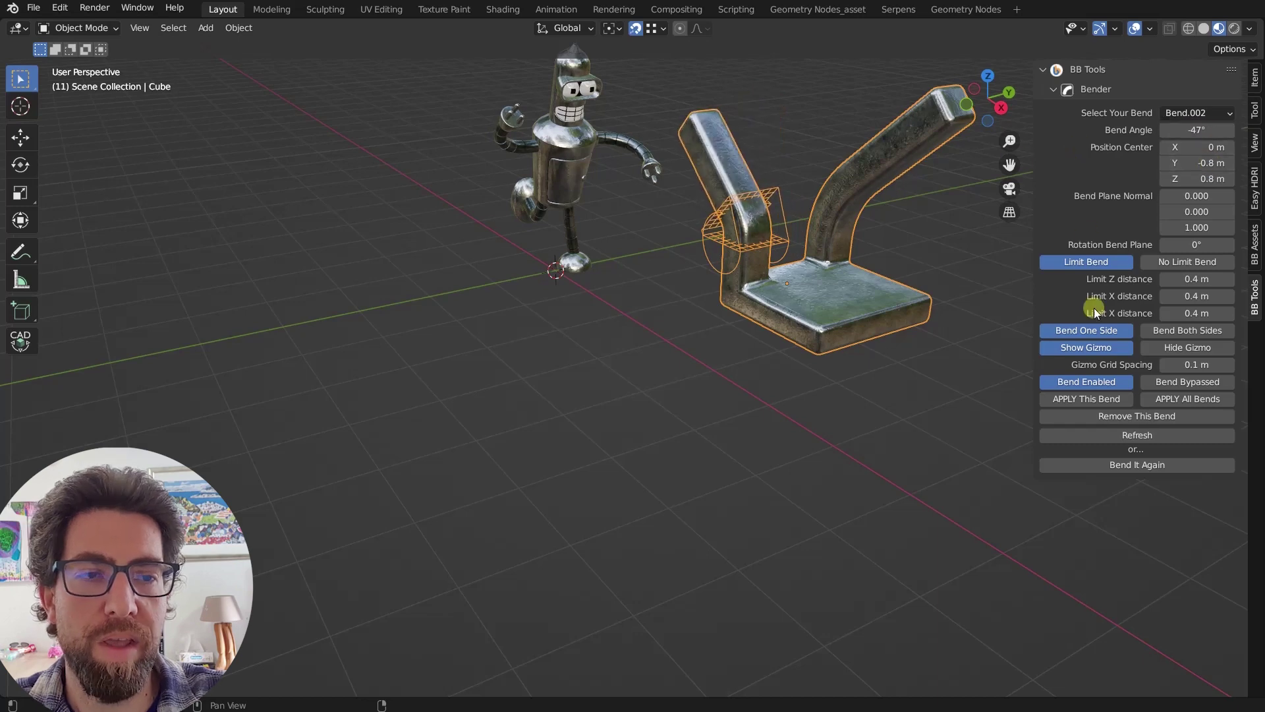
Add a third bend, Bend.003, set to 25.8°
click(1156, 462)
scroll(844, 350, up, 1)
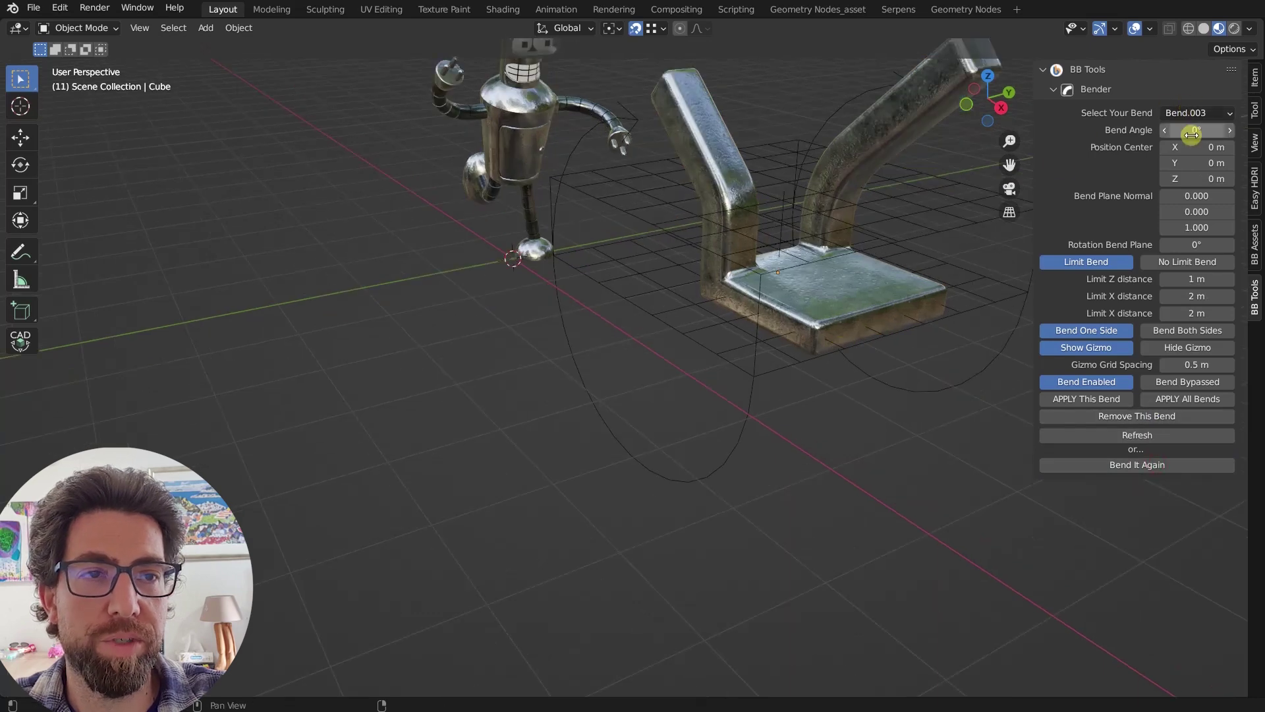
drag(1180, 132, 1238, 133)
middle_drag(724, 231, 840, 265)
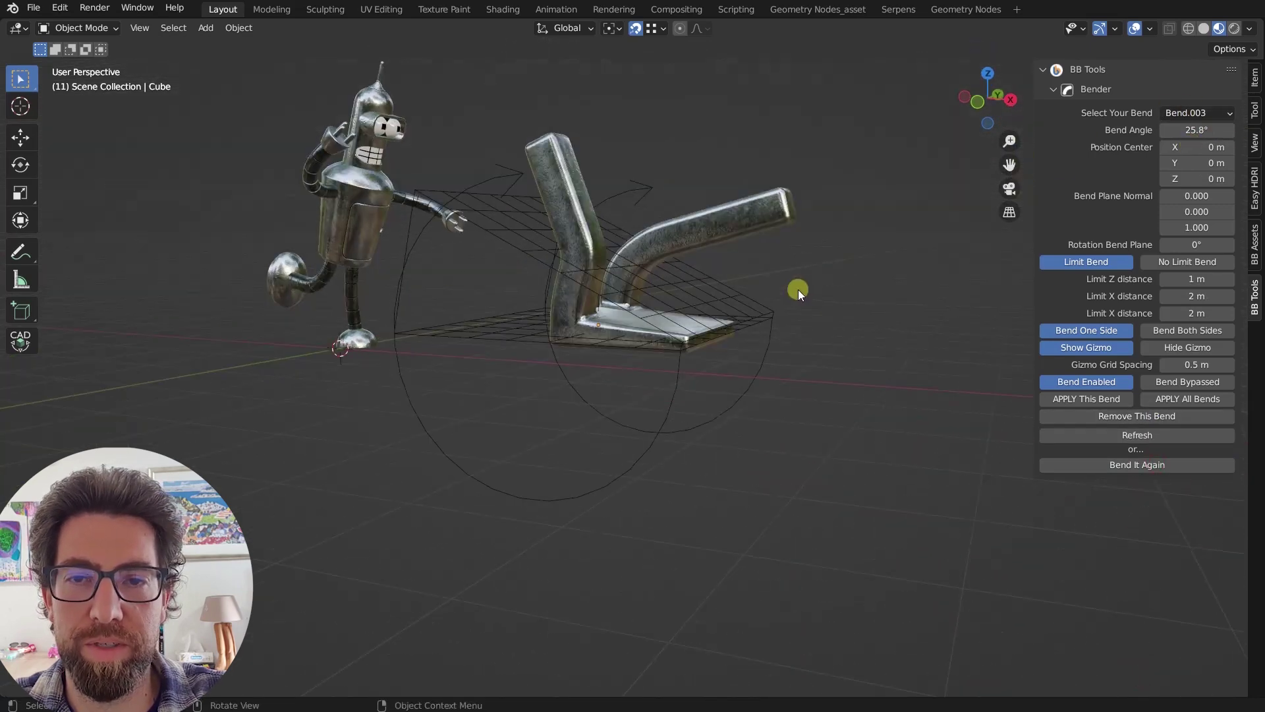
scroll(798, 290, up, 3)
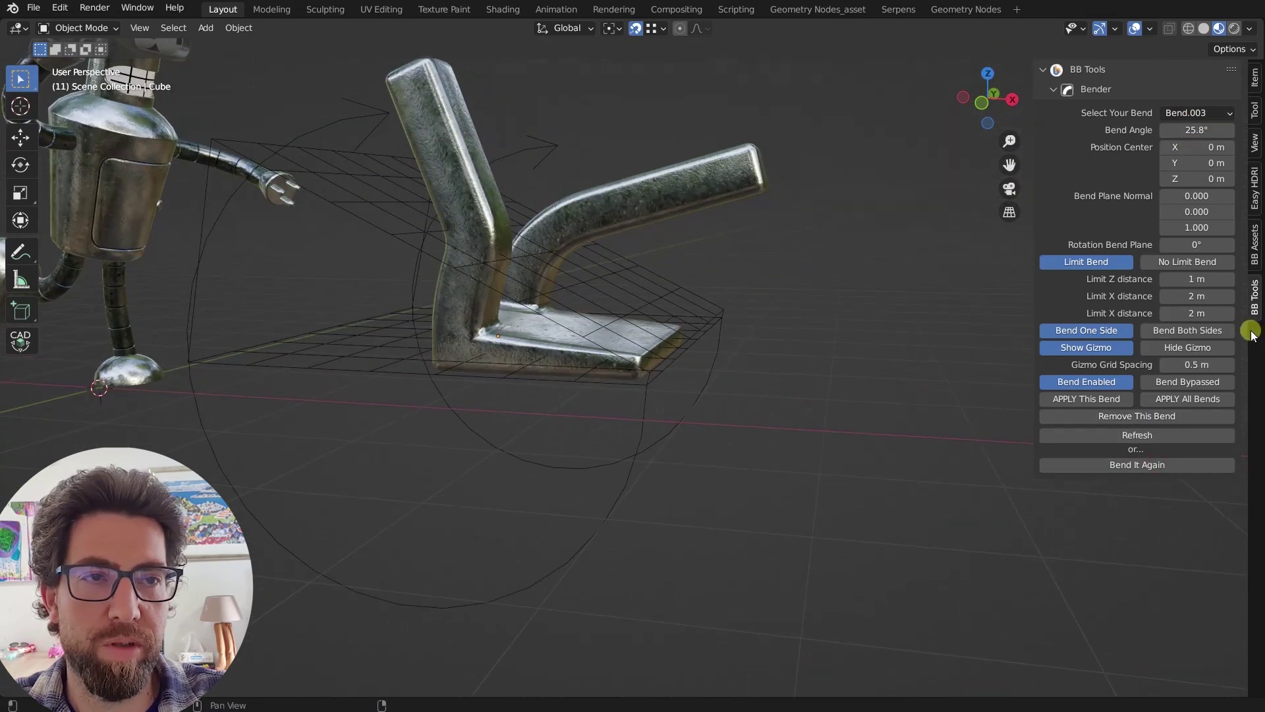
Bypass Bend.003 so it no longer affects the bracket
click(1184, 112)
click(1184, 112)
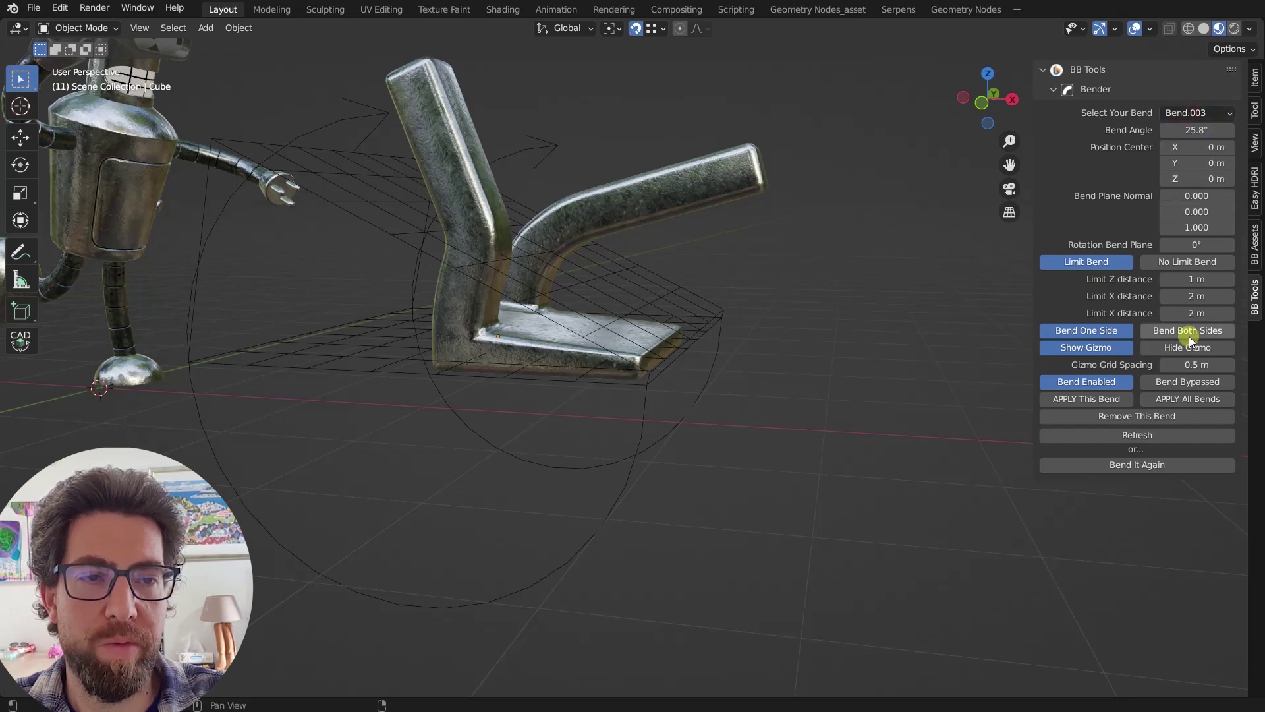
click(1195, 380)
scroll(556, 253, down, 3)
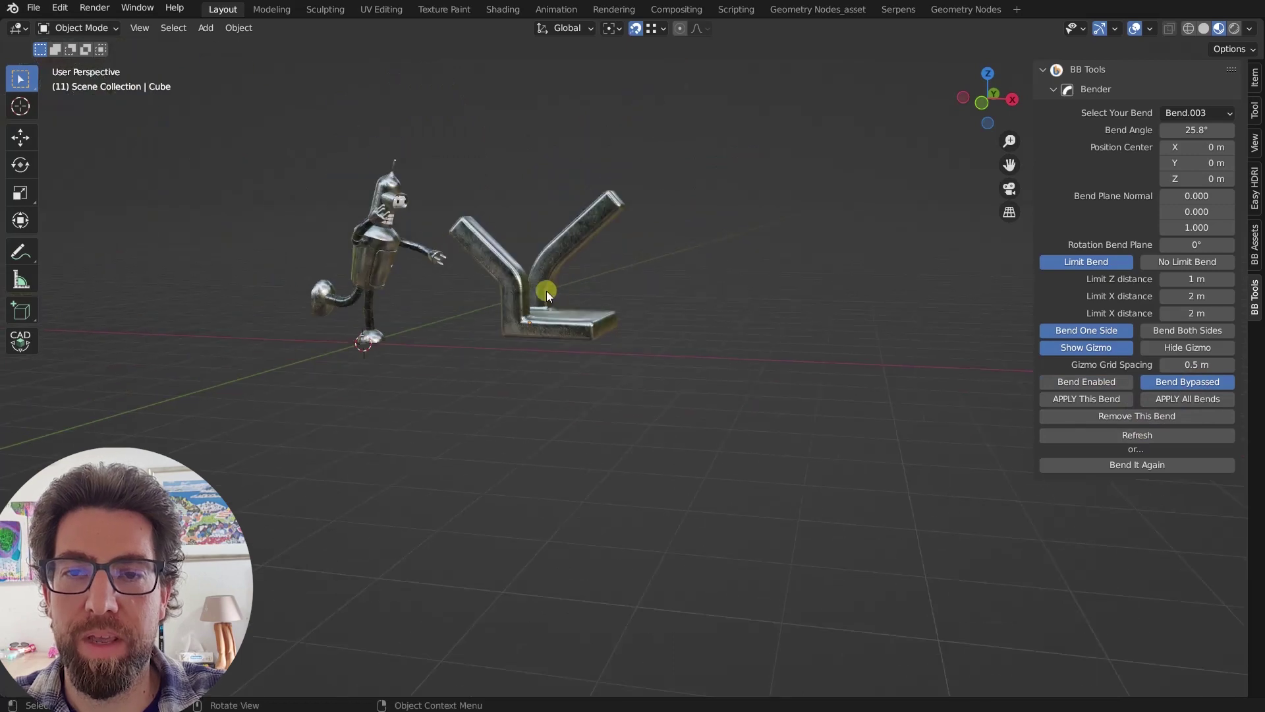
scroll(578, 262, up, 4)
click(579, 263)
scroll(558, 264, up, 2)
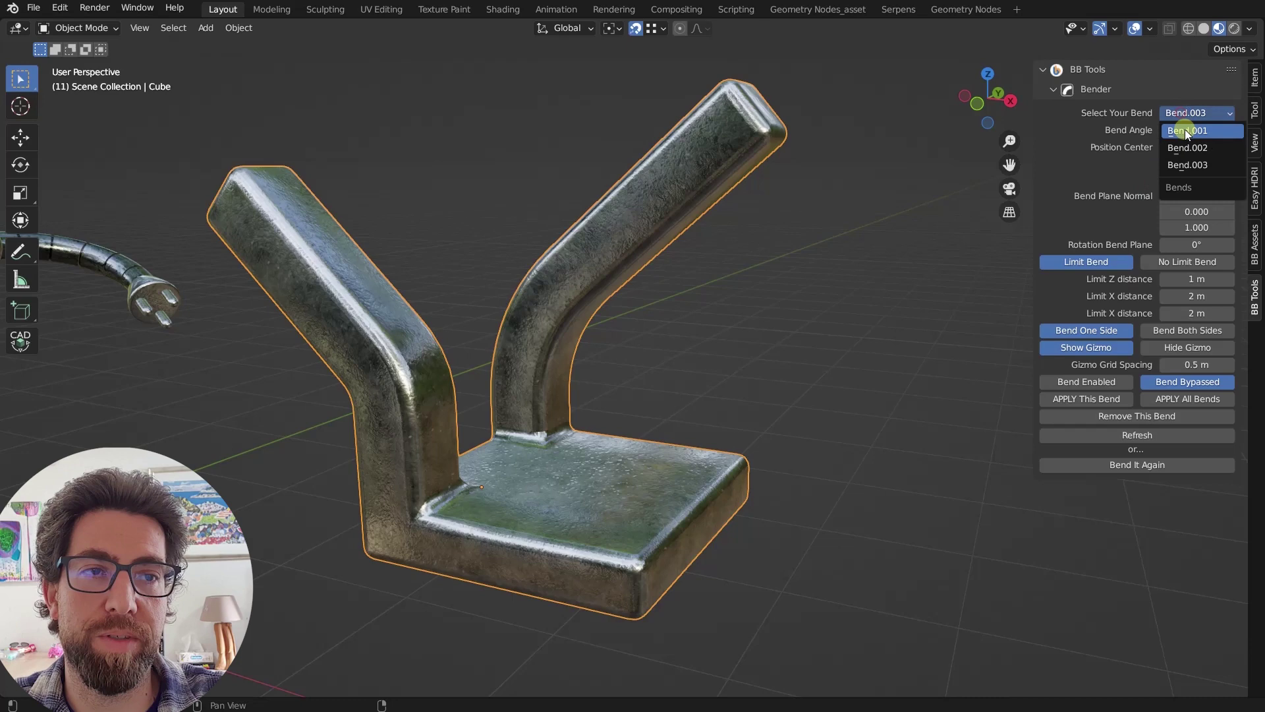
Select Bend.001 and reload its 49.2° settings and gizmo with Ctrl+B
click(1184, 130)
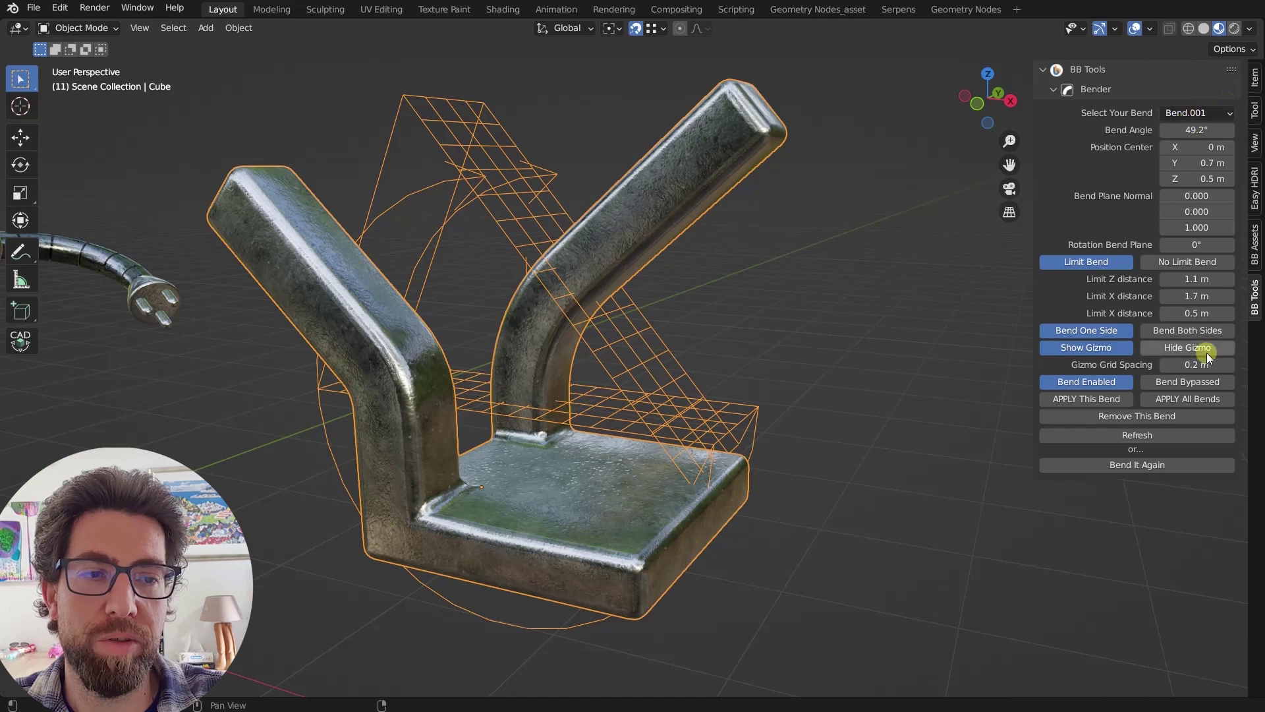
click(1207, 397)
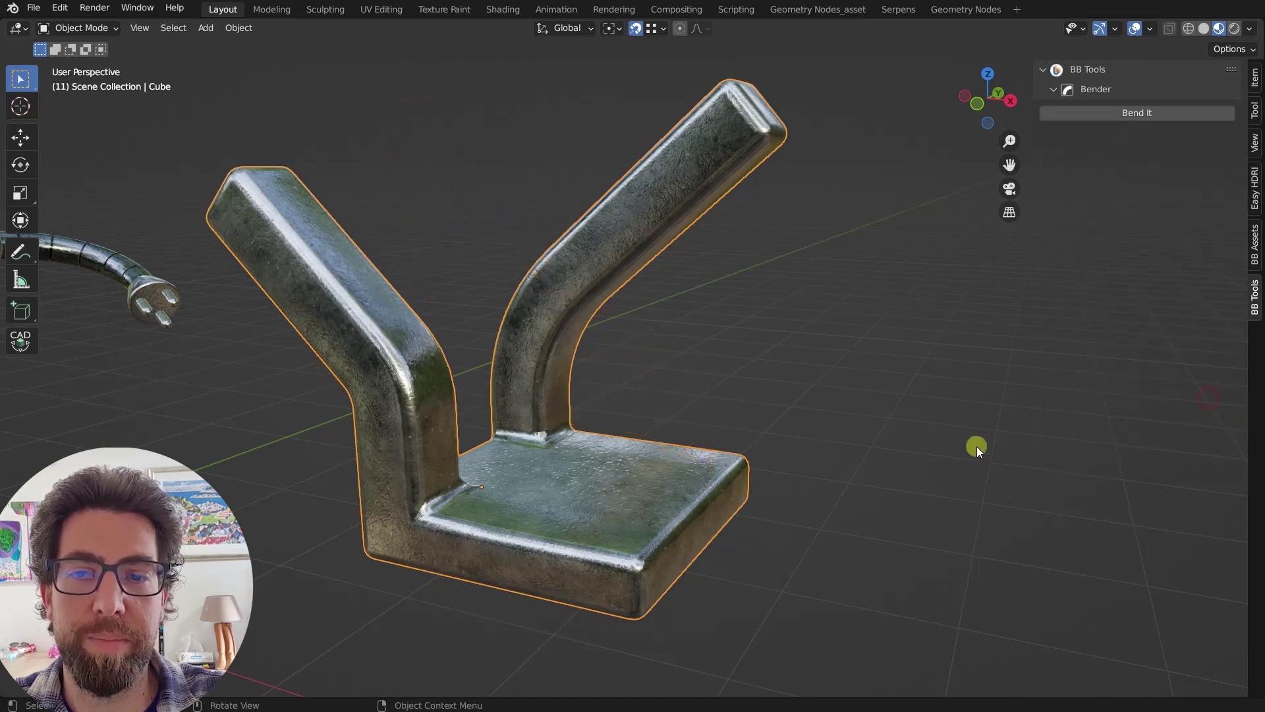
scroll(661, 463, down, 3)
middle_drag(661, 462, 632, 468)
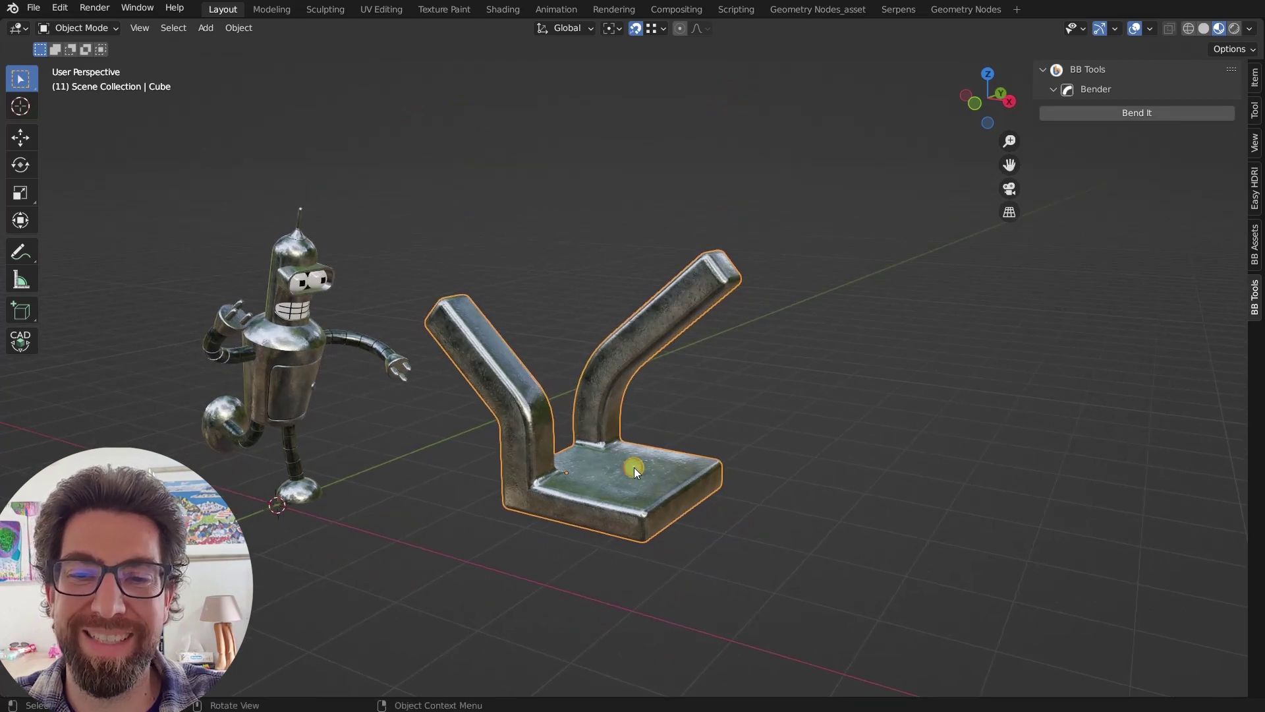
key(Tab)
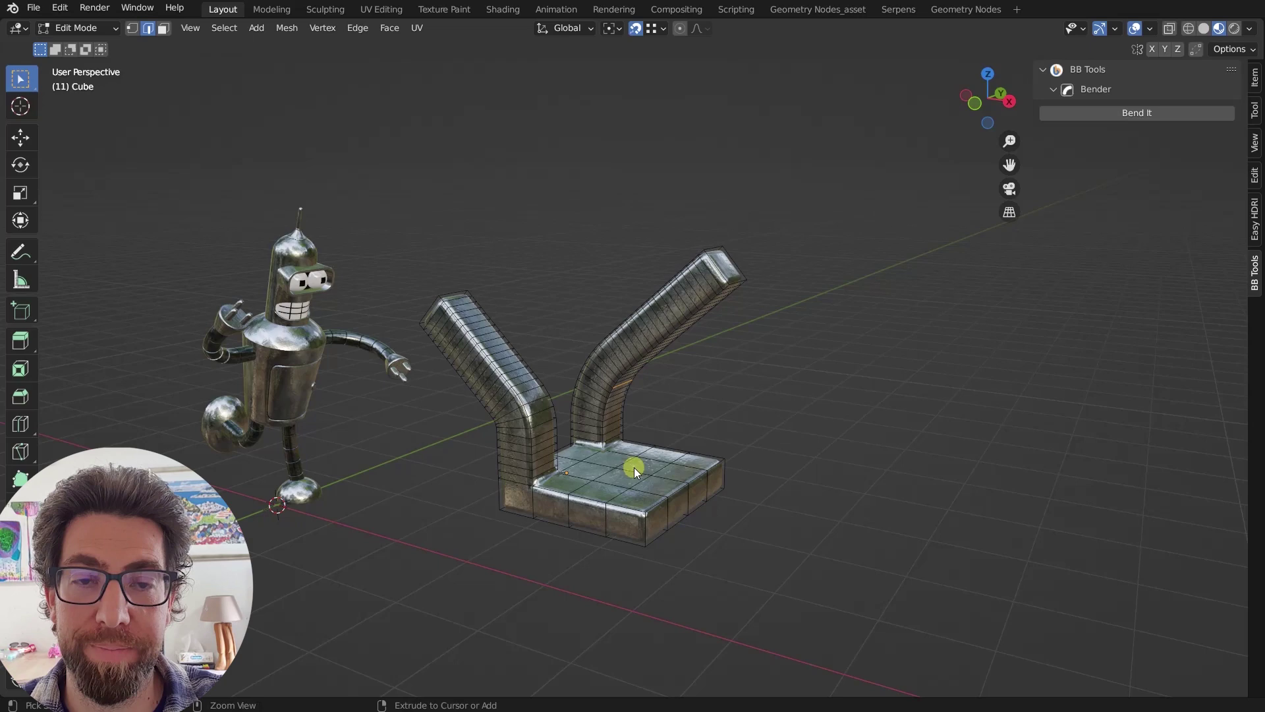
key(Tab)
key(ctrl+b)
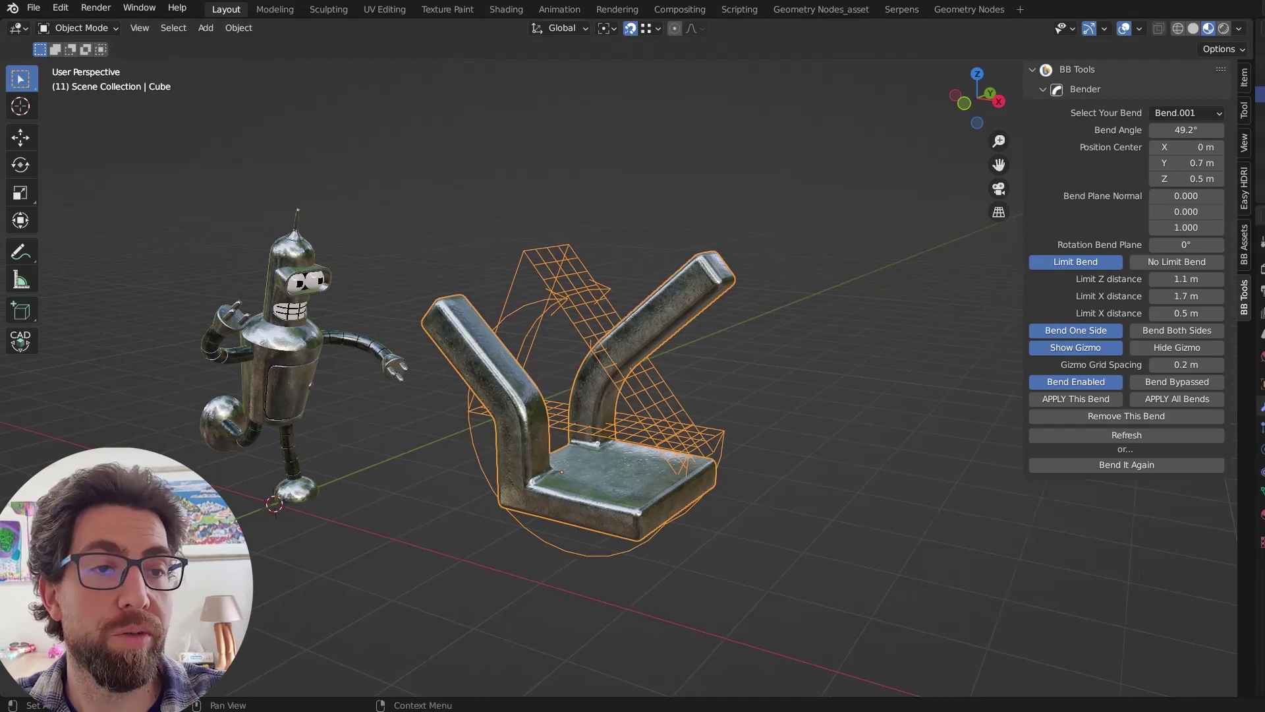
Show the bracket's stack with Bend.001–003 details expanded, and add Bend.004 at 0°
key(ctrl+space)
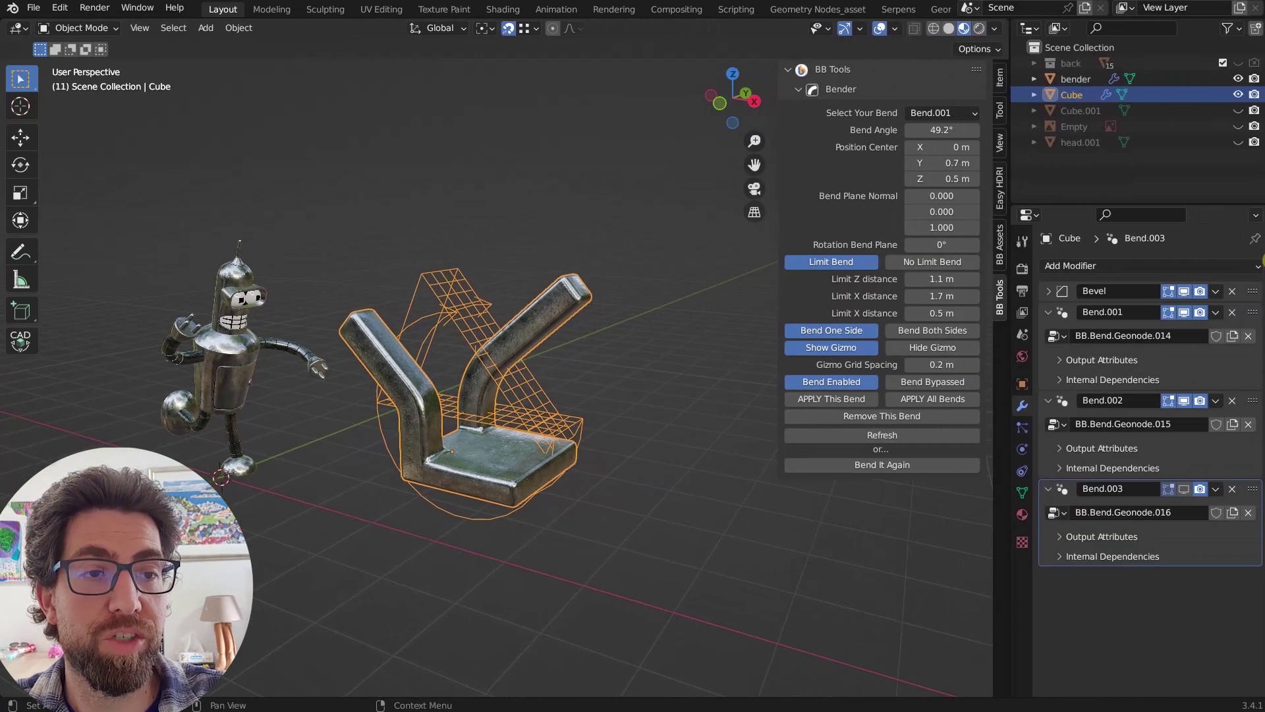
click(1224, 357)
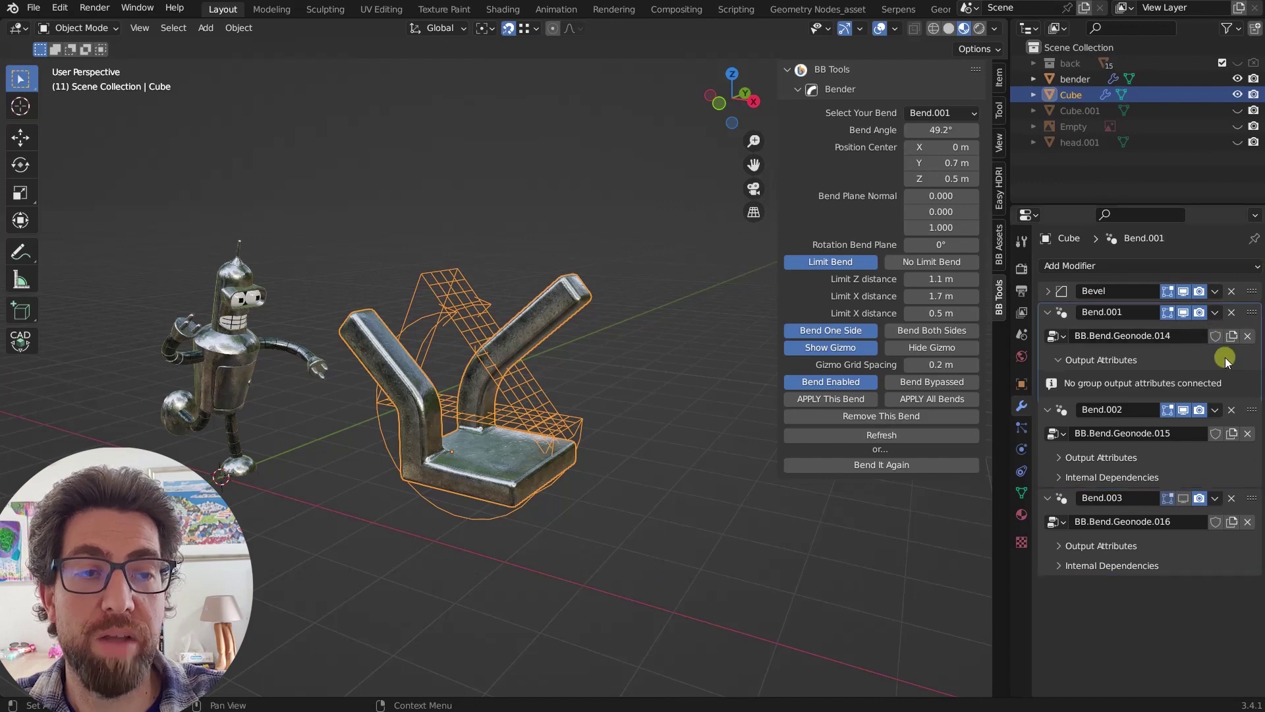
click(1219, 475)
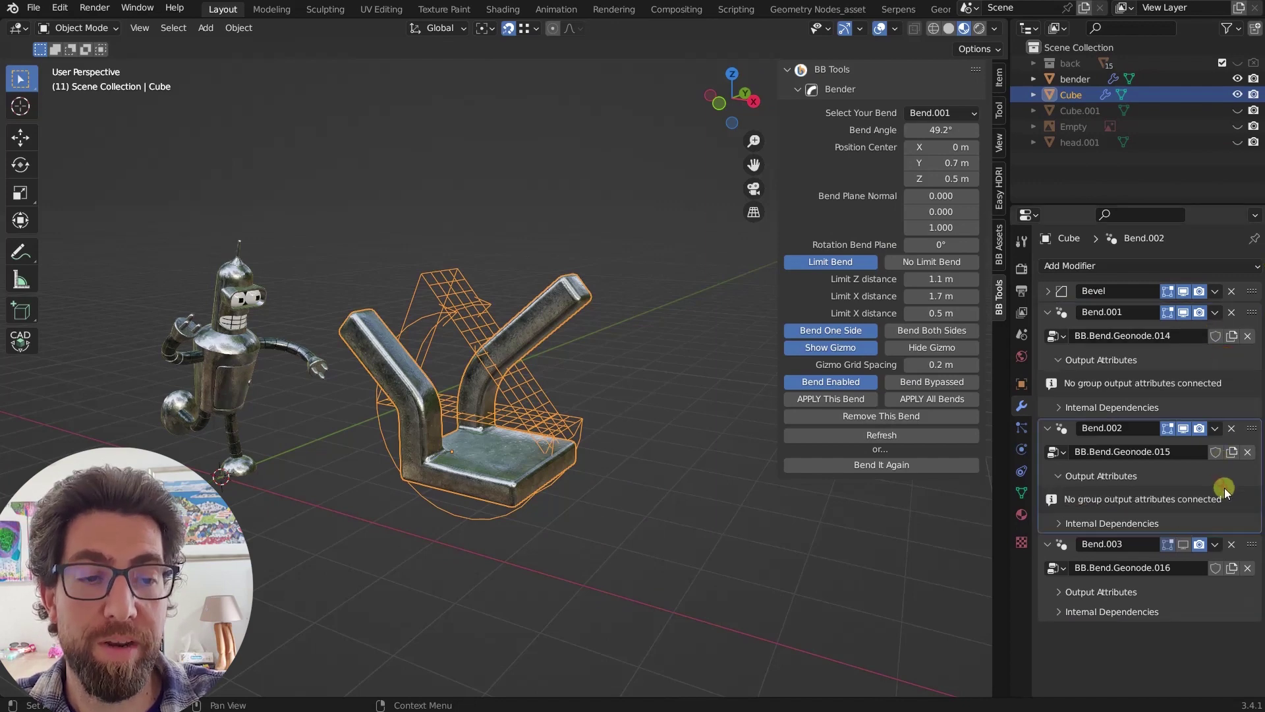
click(1226, 608)
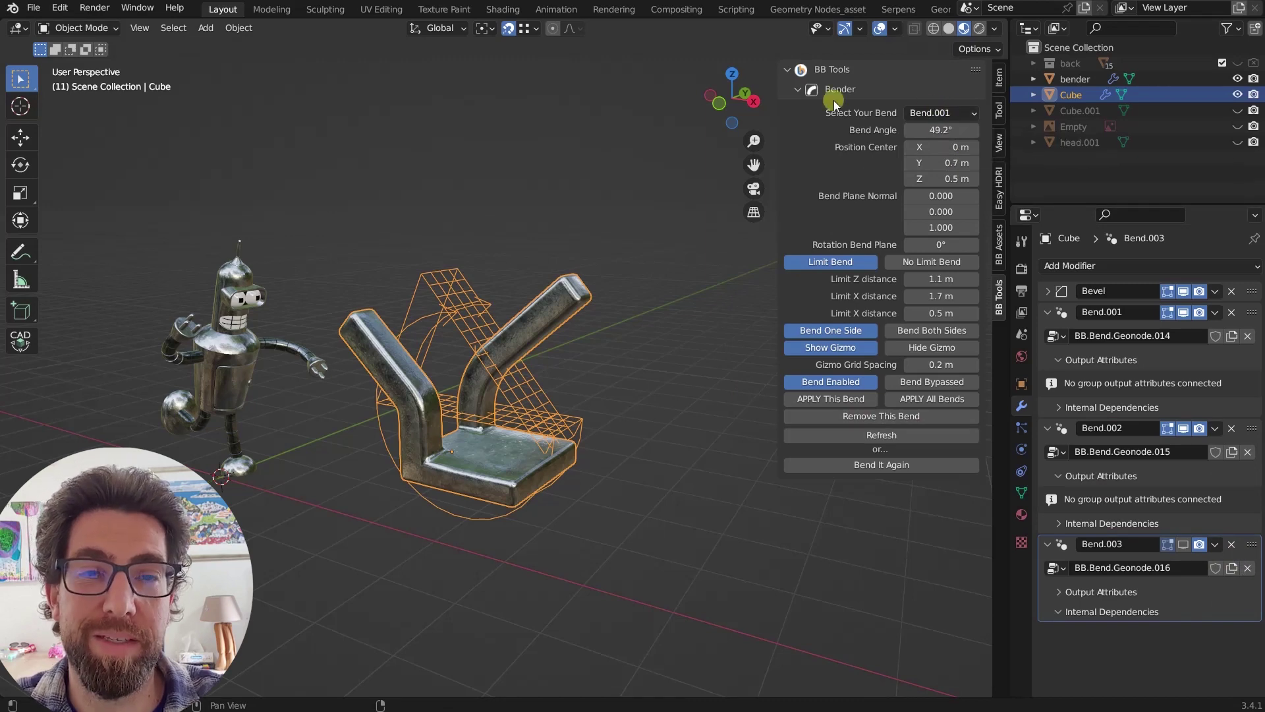
click(904, 465)
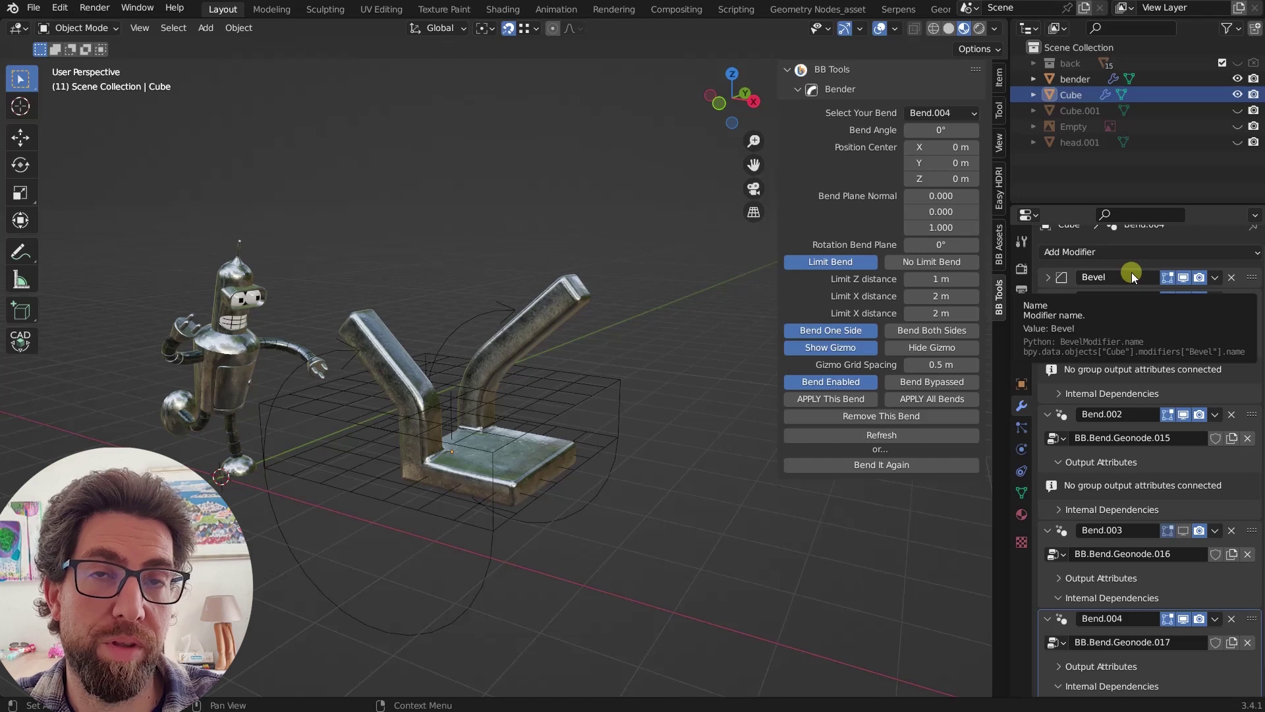
Apply all bends to the bracket mesh, then toggle the Bevel viewport display off and on
click(942, 395)
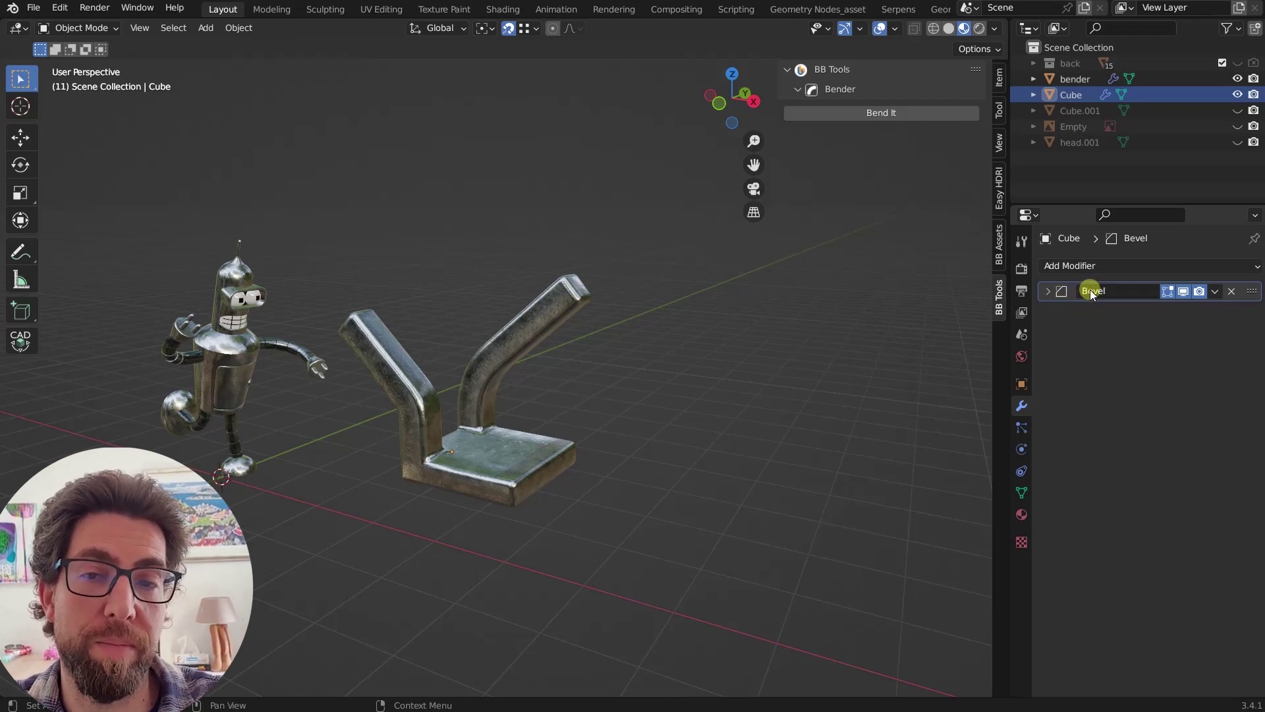
click(1182, 292)
click(1183, 292)
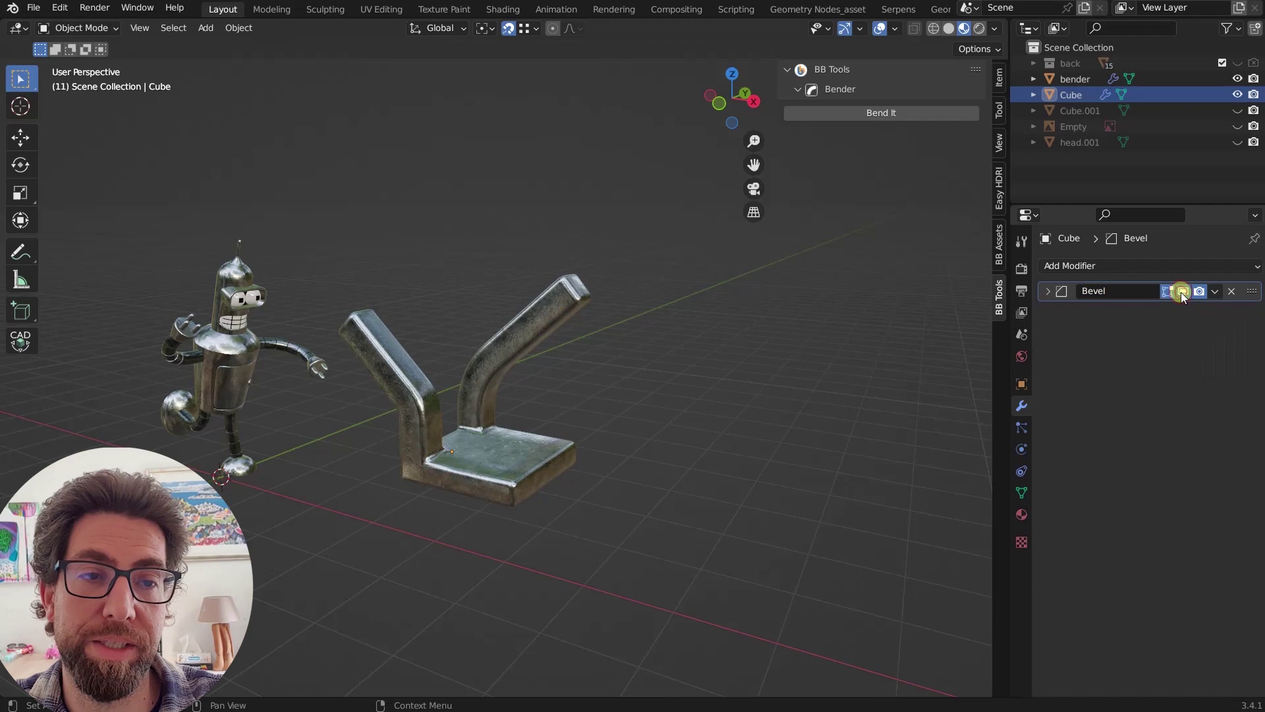
Undo the bend application and Bend.004, restoring Bevel plus Bend.001–Bend.003
key(ctrl+z)
key(ctrl+z)
key(ctrl+z)
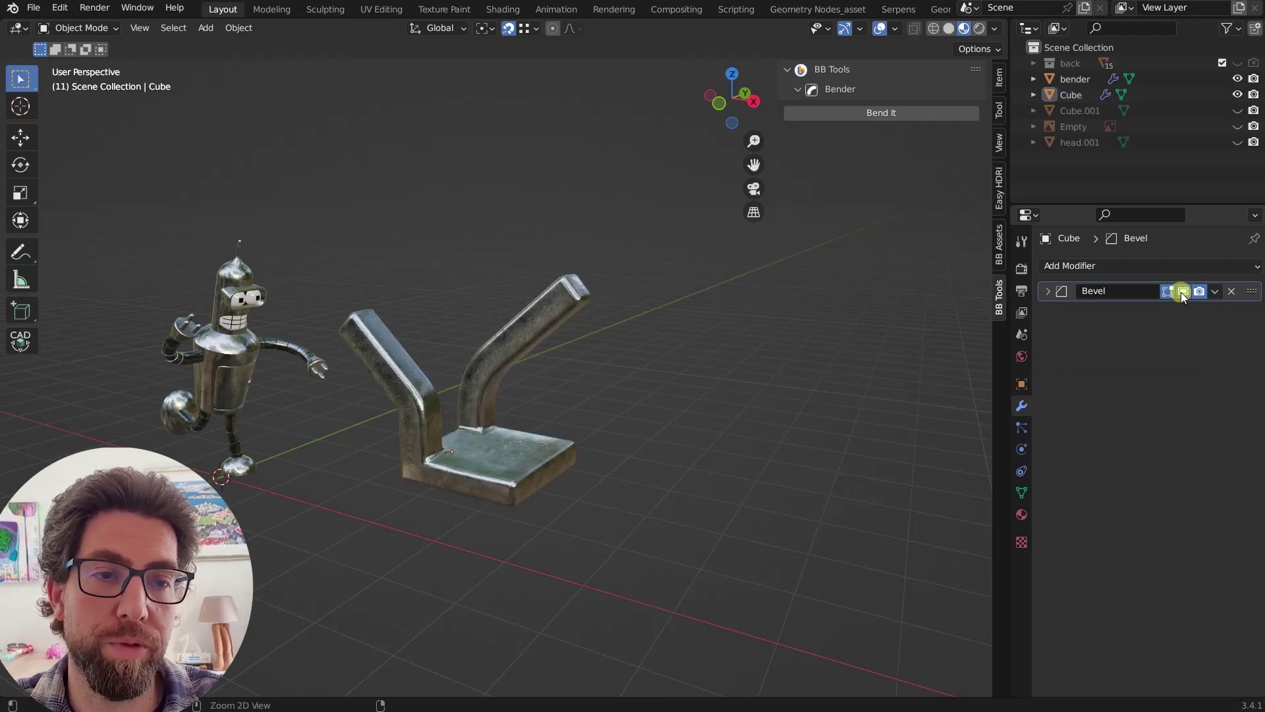
key(ctrl+z)
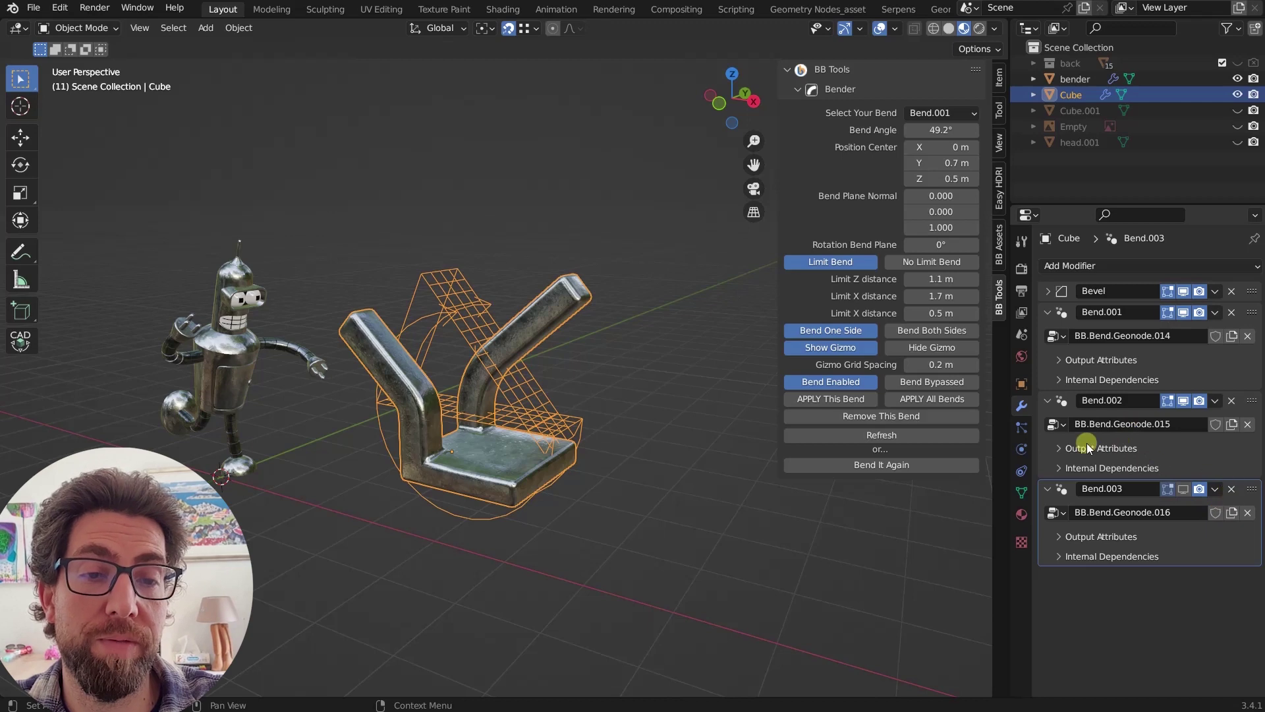
Re-enable Bend.003 in the viewport, then delete it from the bracket's modifier stack
click(1183, 488)
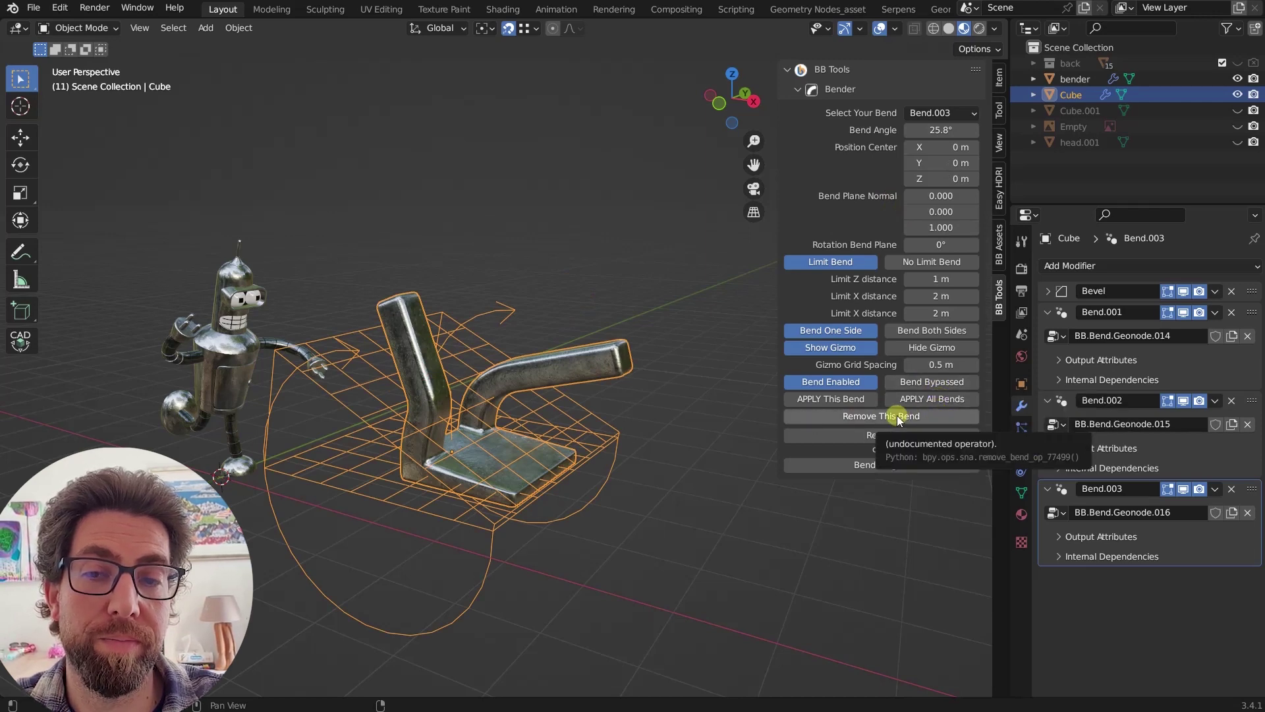
click(896, 415)
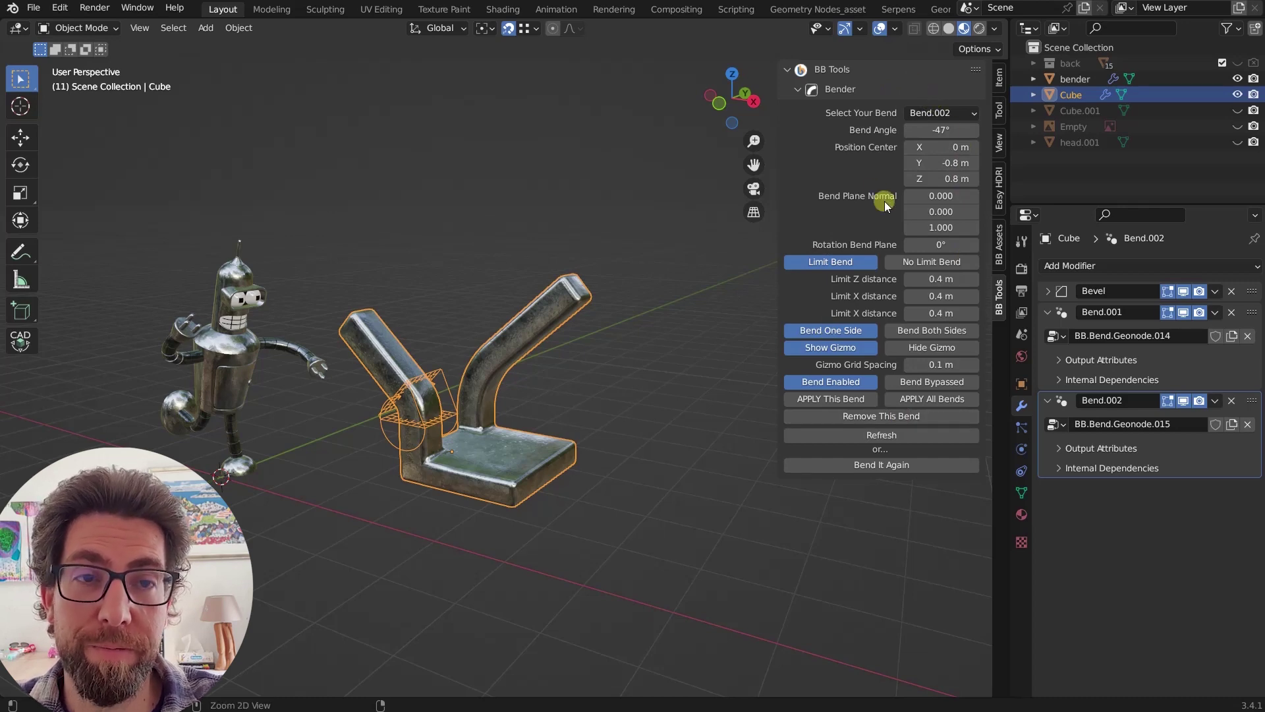
key(ctrl+z)
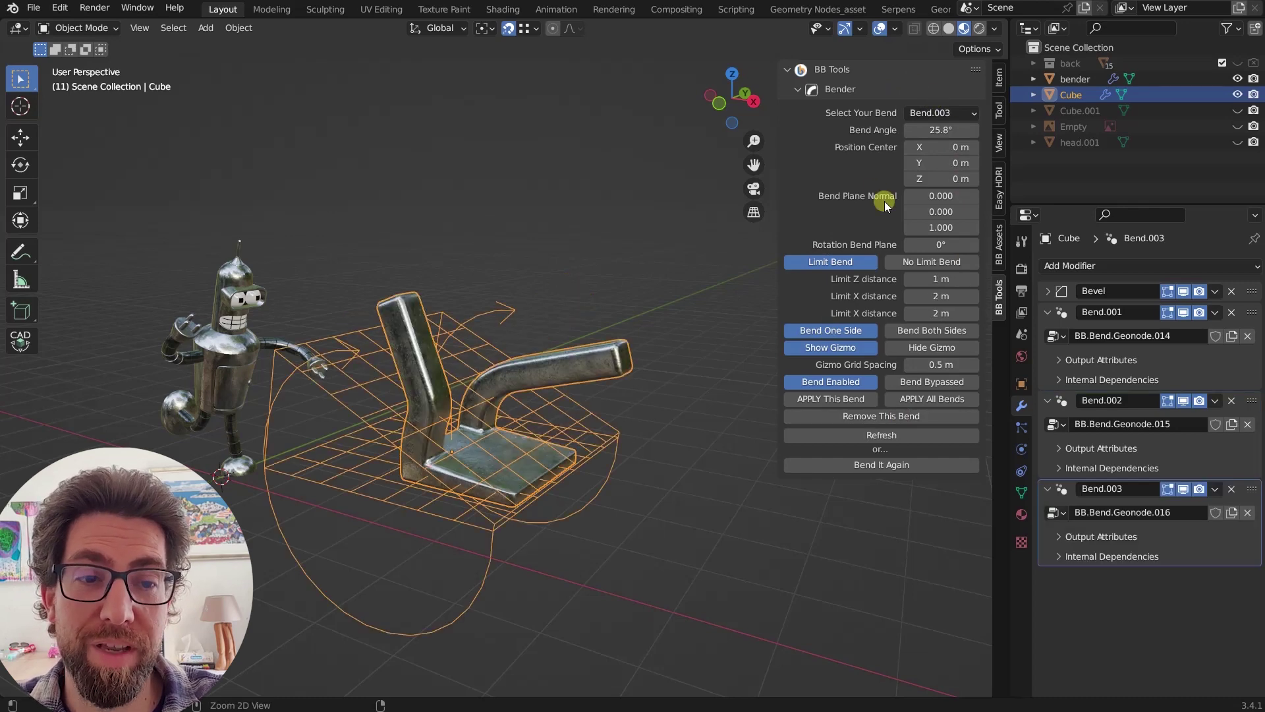
click(1232, 489)
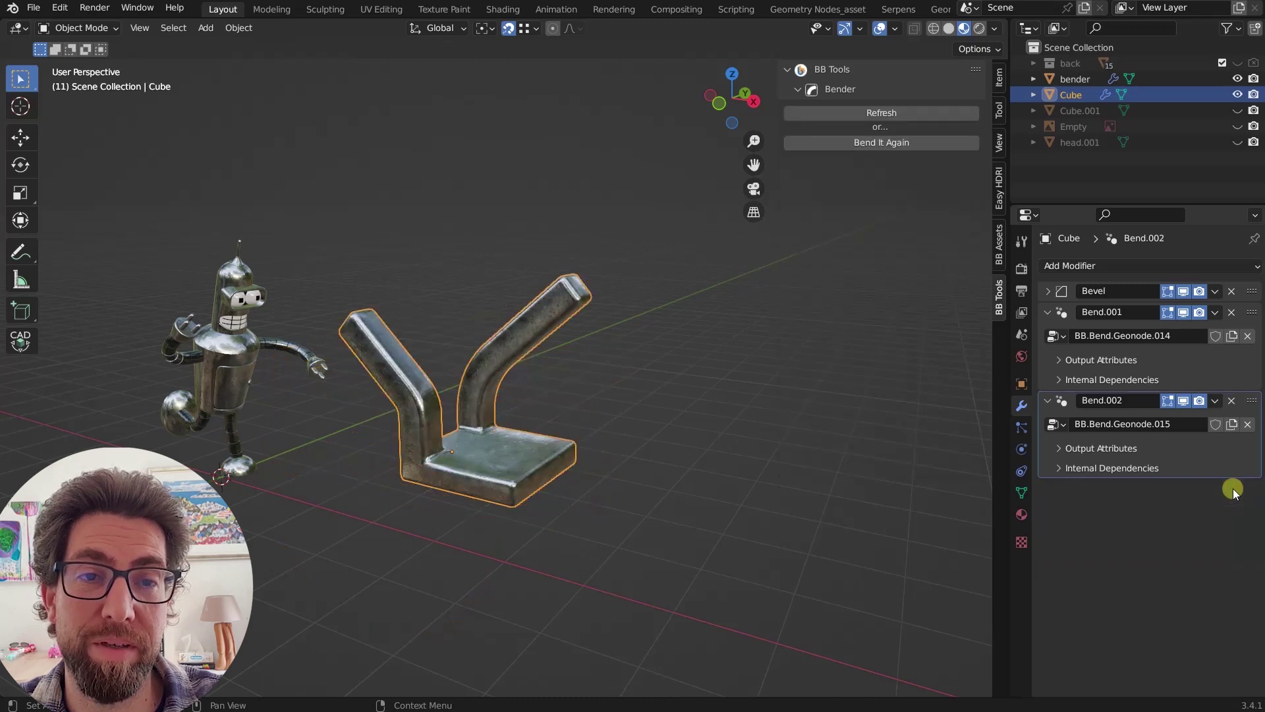
Refresh the bend settings, select Bend.001 and adjust its angle
click(900, 117)
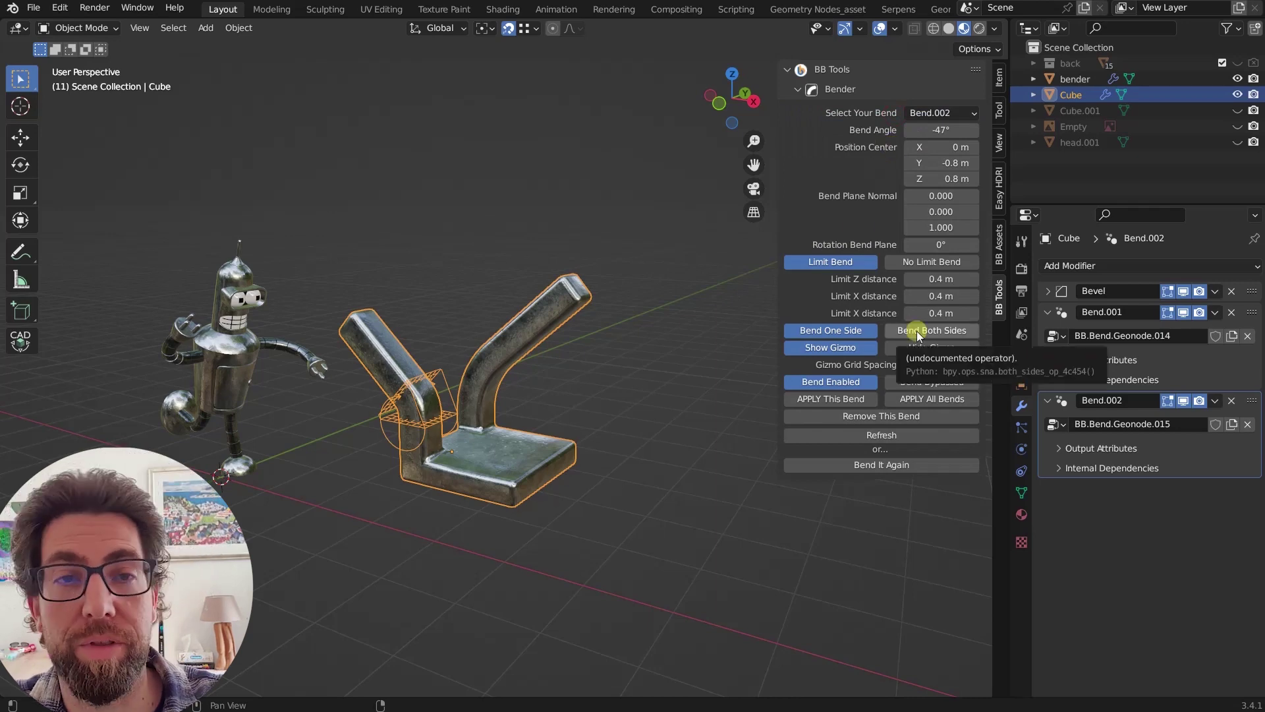
click(946, 113)
click(947, 129)
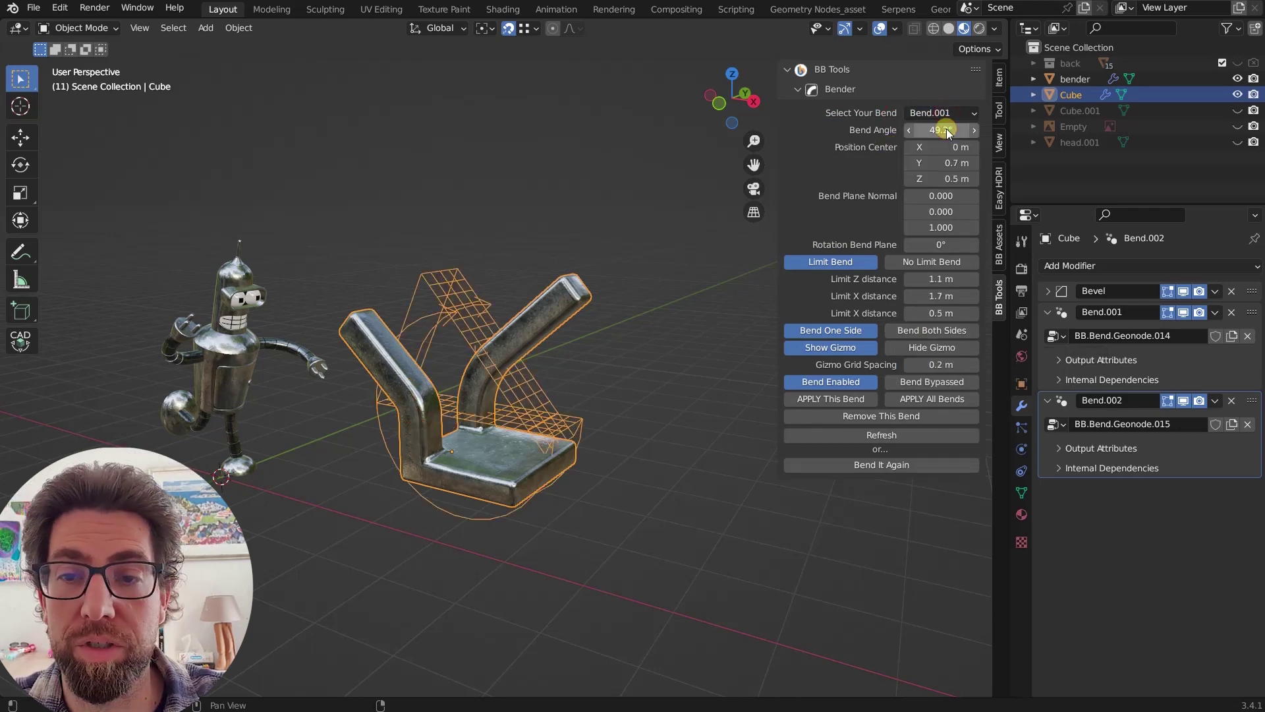
mouse_move(946, 132)
mouse_down()
mouse_move(898, 127)
mouse_move(961, 130)
mouse_up()
Set the bracket's Bend.002 angle to -41.3°
click(951, 111)
click(952, 131)
middle_drag(724, 330, 559, 336)
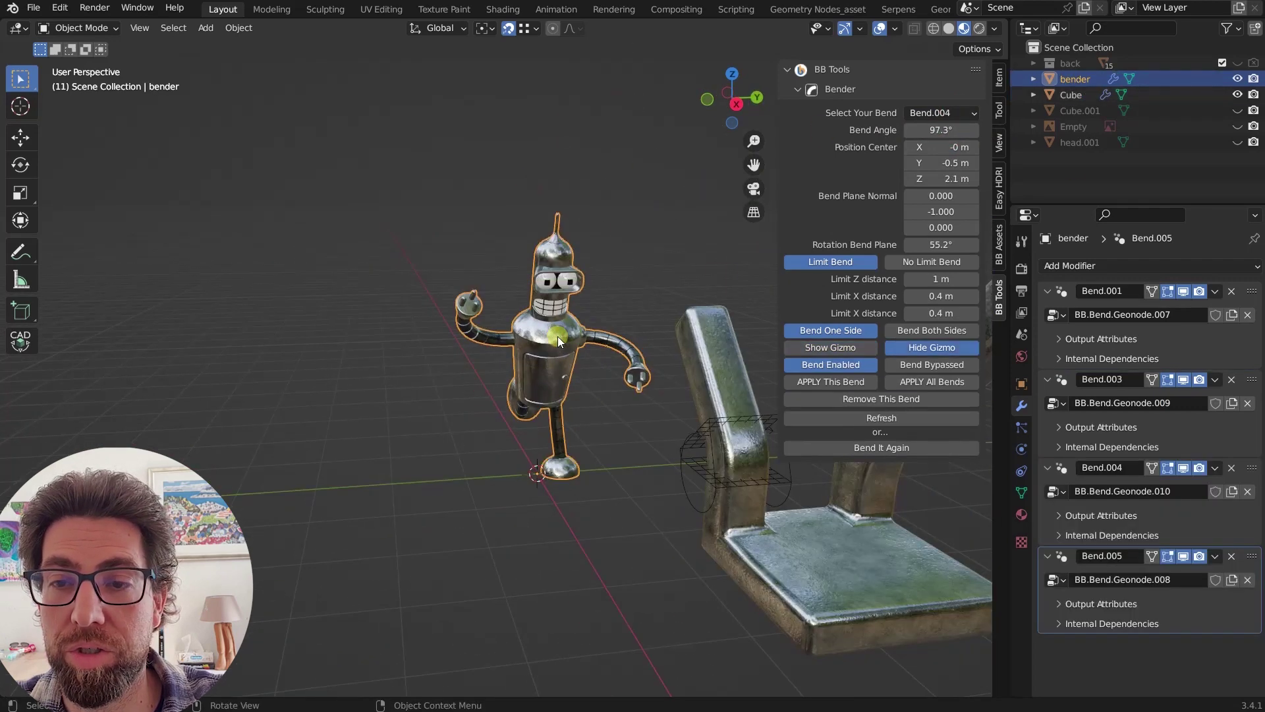
Raise the robot's arm by setting its Bend.001 angle to 122°
click(932, 113)
click(943, 132)
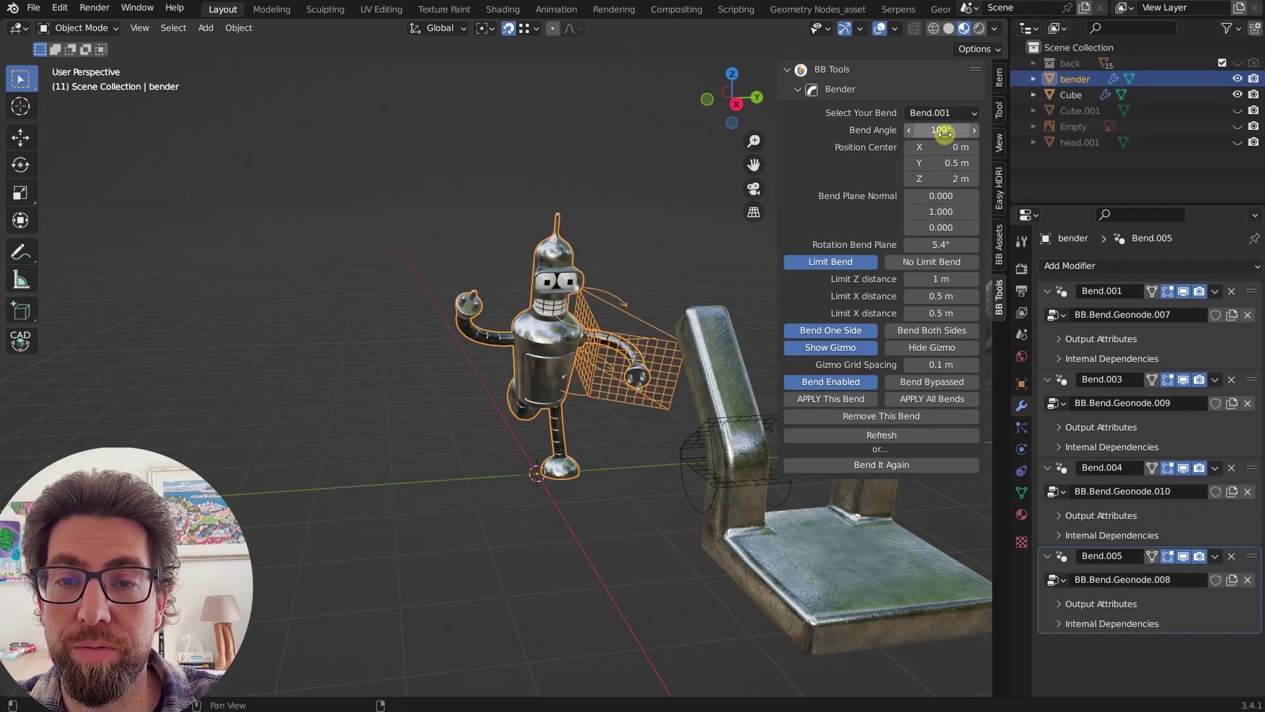
drag(944, 134, 243, 147)
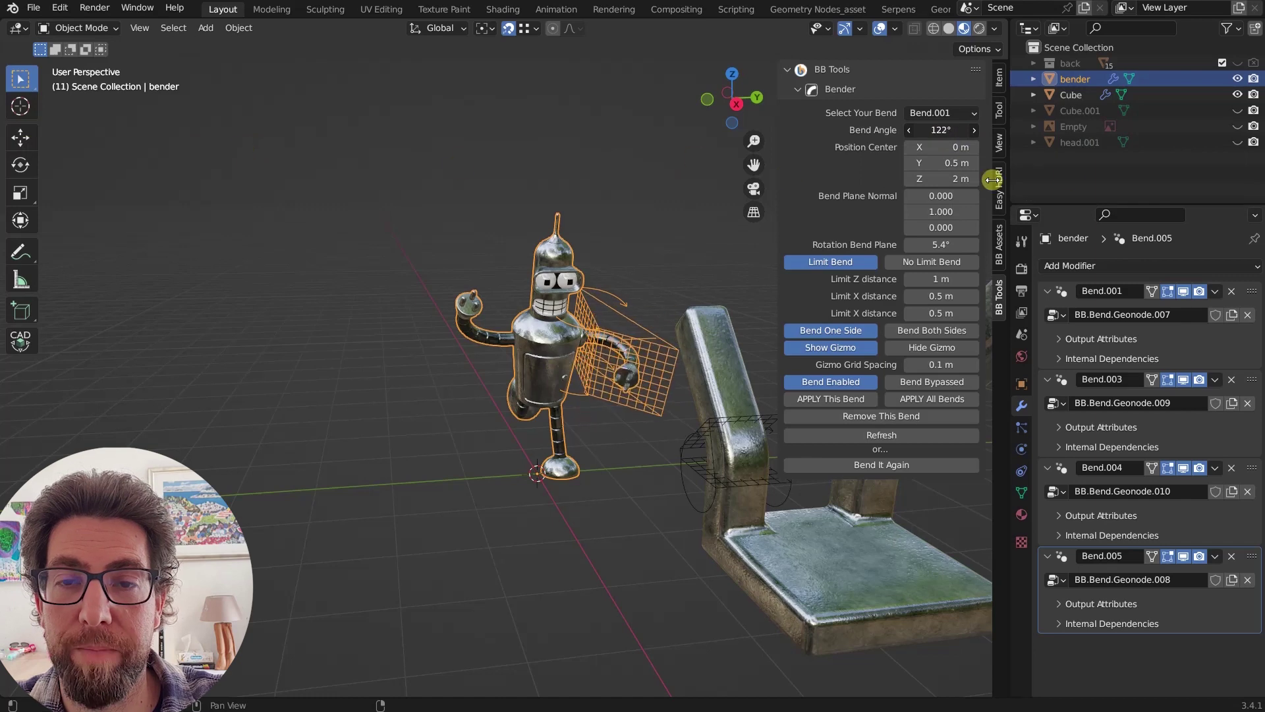
Inspect the robot's Bend.003, Bend.004 and Bend.005 in turn, ending on Bend.005 at 17.7°
click(932, 113)
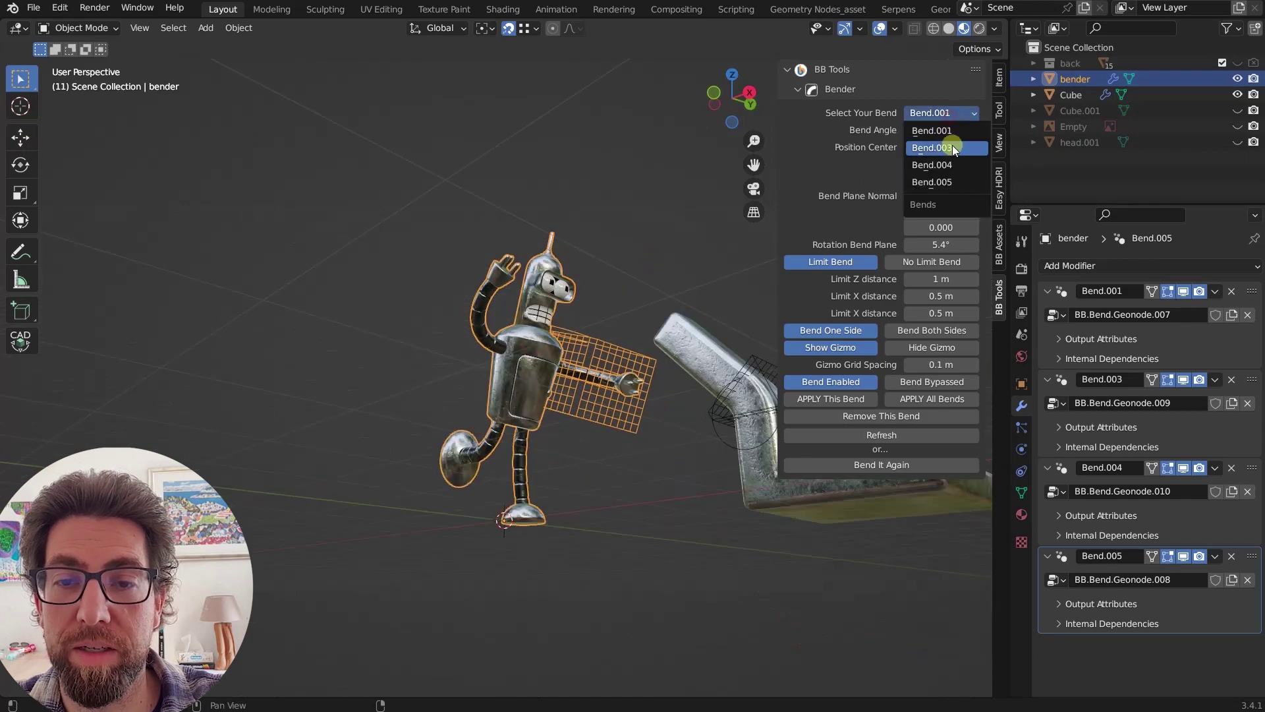
click(952, 145)
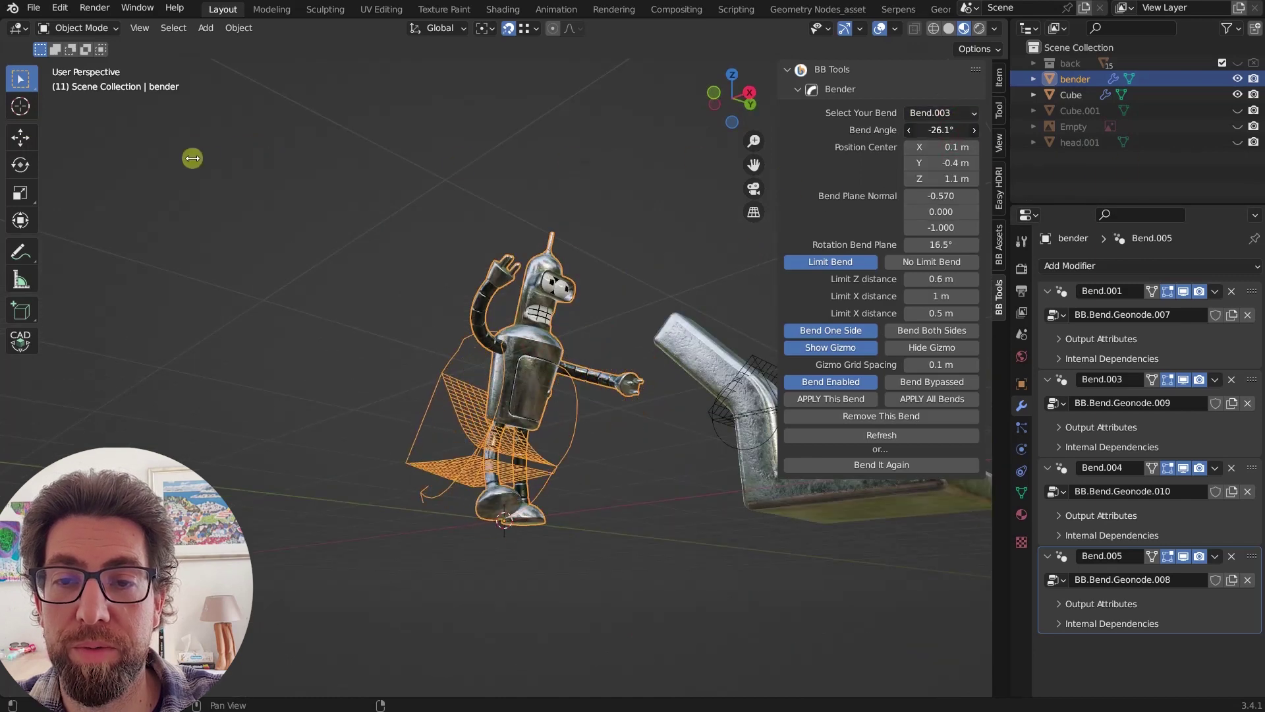
click(931, 112)
click(952, 160)
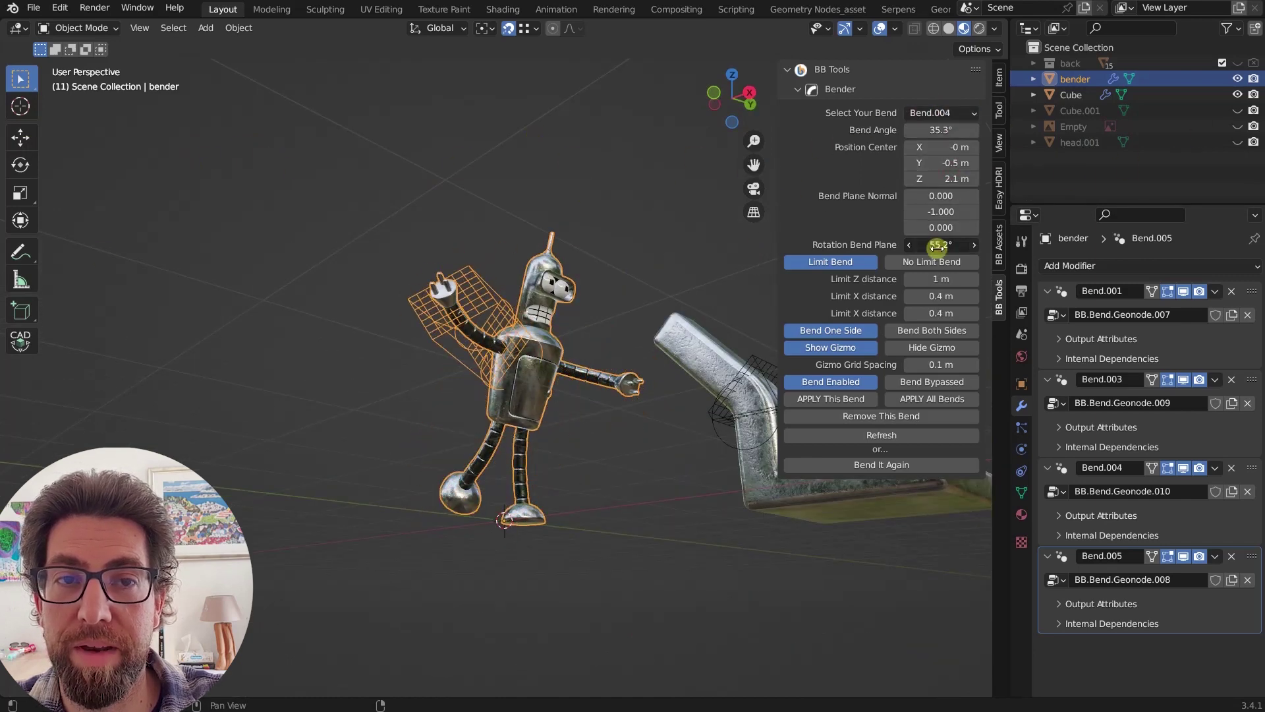
click(932, 113)
click(951, 176)
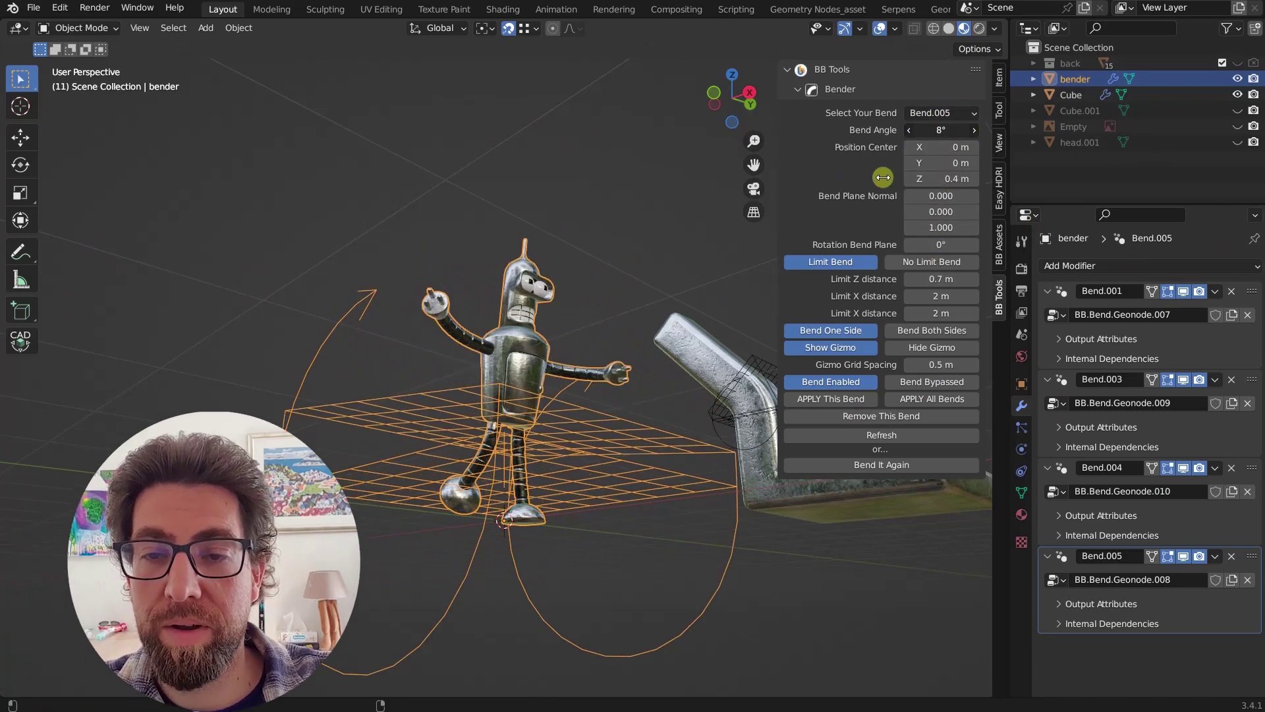
Lower the robot's Bend.005 angle from 17.7° to 8°
scroll(622, 295, up, 5)
middle_drag(613, 303, 622, 295)
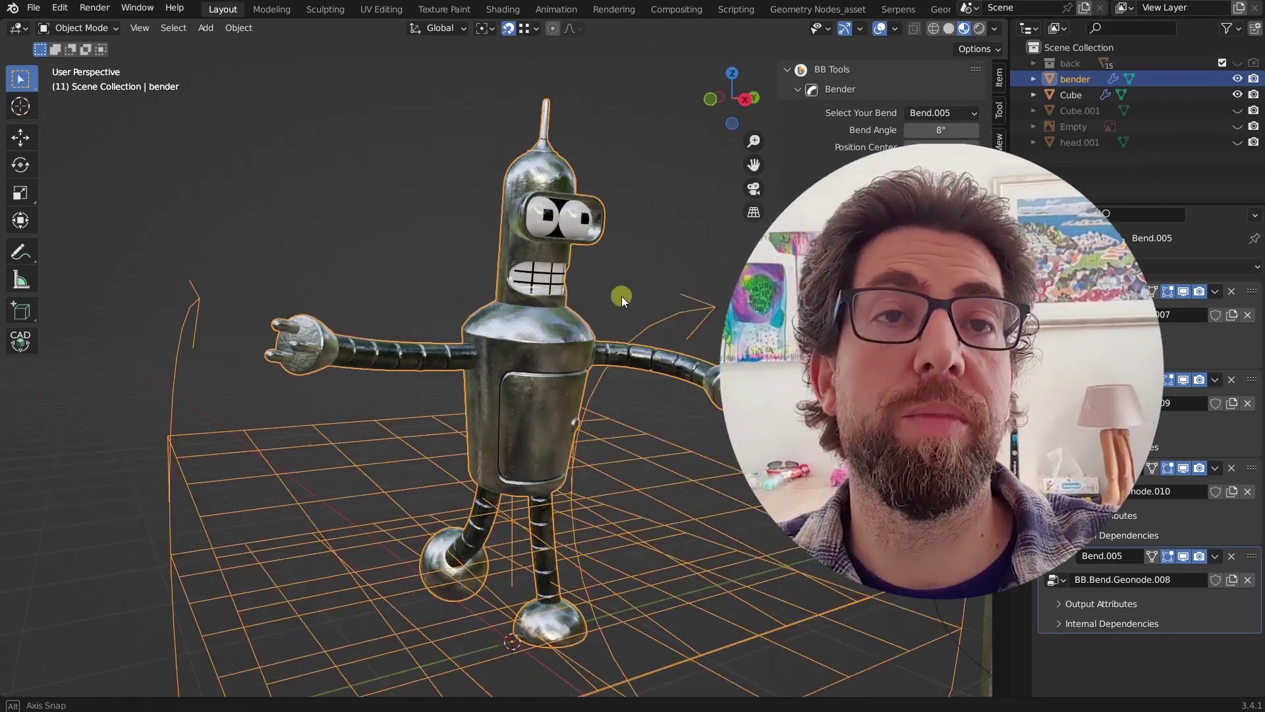